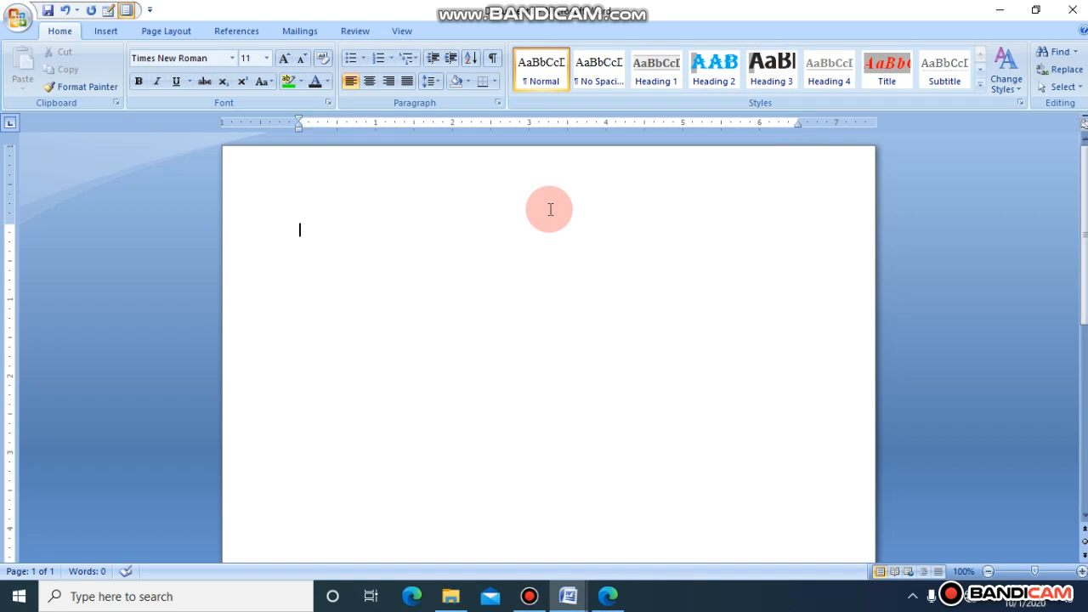
pyautogui.write('pakistan')
pyautogui.press('Return')
pyautogui.click(231, 59)
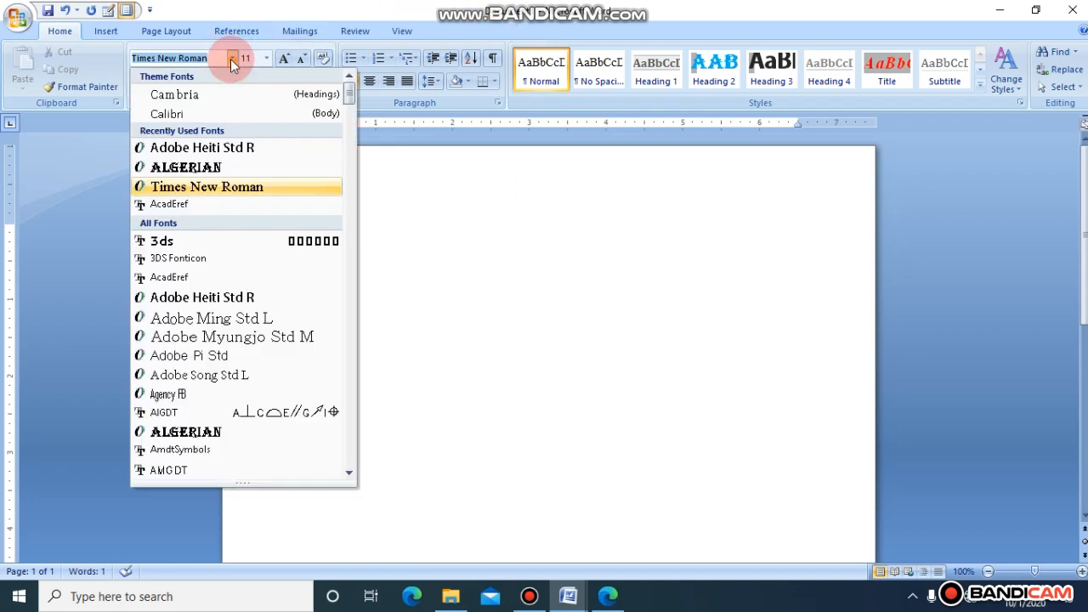
pyautogui.click(215, 106)
pyautogui.moveTo(367, 234); pyautogui.dragTo(297, 234)
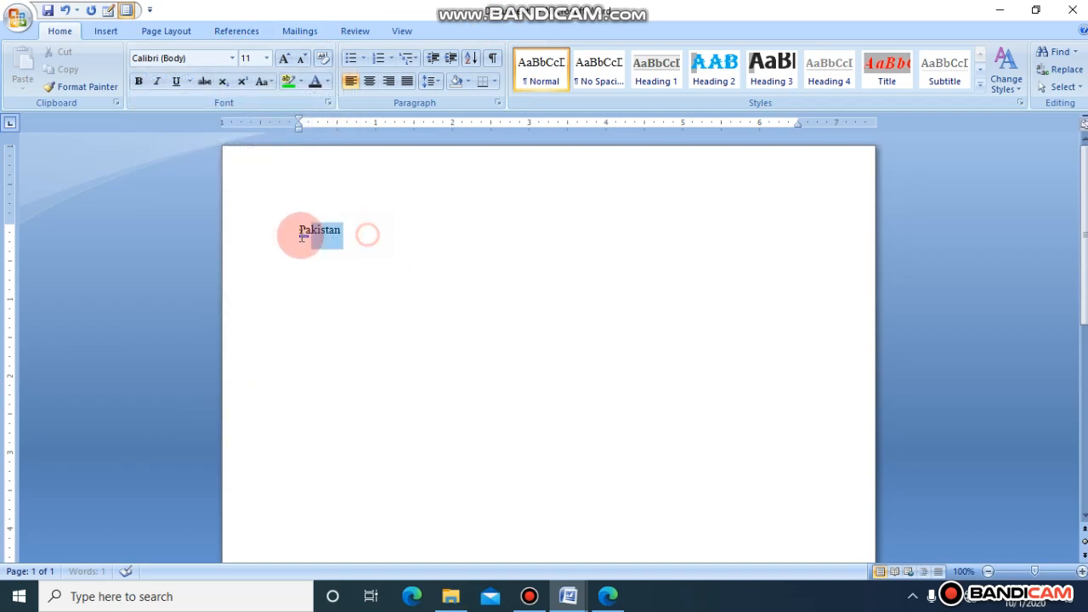
pyautogui.press('Delete')
# Enter "Pakistan" on the first line and "Peshawar" on the second line of the blank document.
pyautogui.write('pakistan')
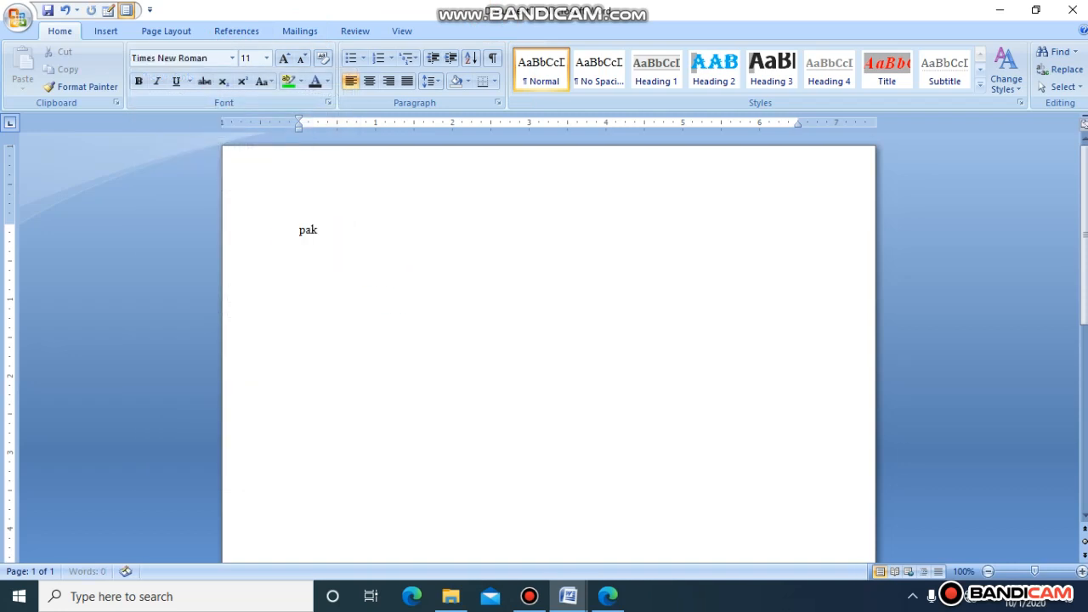
pyautogui.press('Return')
pyautogui.write('peshawar')
pyautogui.press('Return')
# Write the sentence "To know about the culture of Peshawar ." on its own line below Peshawar.
pyautogui.write('Tto ko')
pyautogui.press('BackSpace')
pyautogui.write('now an')
pyautogui.press('BackSpace')
pyautogui.press('BackSpace')
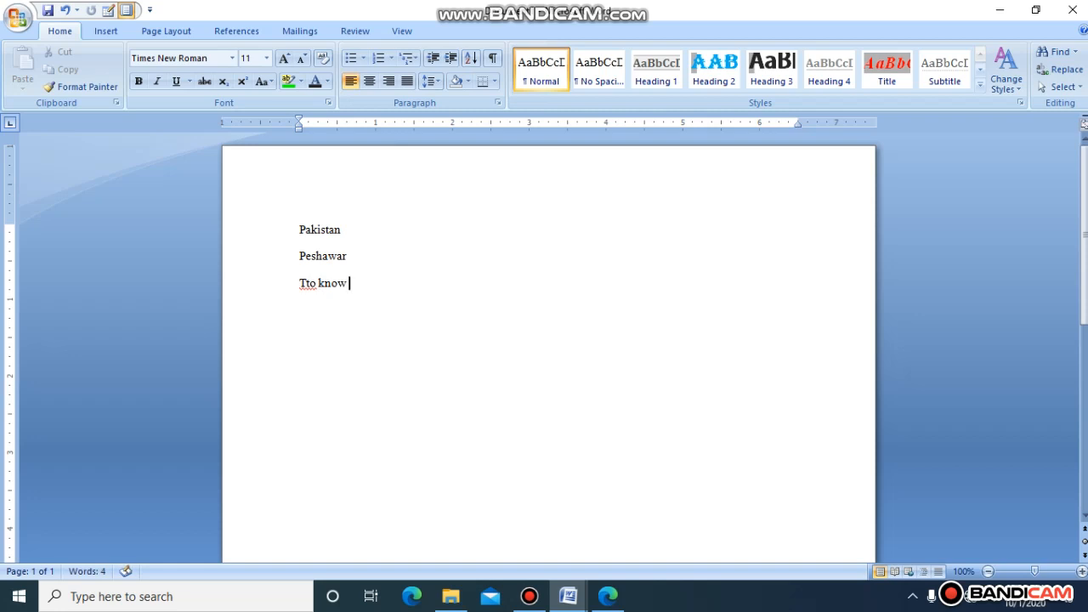
pyautogui.press('BackSpace')
pyautogui.press('BackSpace')
pyautogui.press('BackSpace')
pyautogui.press('BackSpace')
pyautogui.press('BackSpace')
pyautogui.press('BackSpace')
pyautogui.press('BackSpace')
pyautogui.press('BackSpace')
pyautogui.write('o know about th')
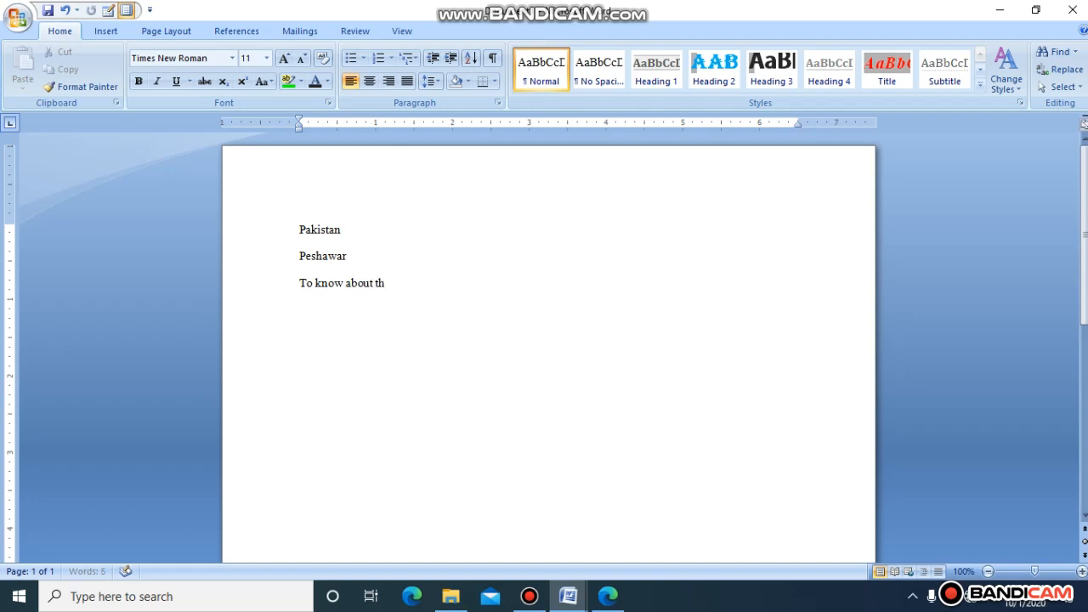
pyautogui.write('e')
pyautogui.write(' cukture')
pyautogui.press('BackSpace')
pyautogui.press('BackSpace')
pyautogui.press('BackSpace')
pyautogui.press('BackSpace')
pyautogui.write('lture of peshawar .')
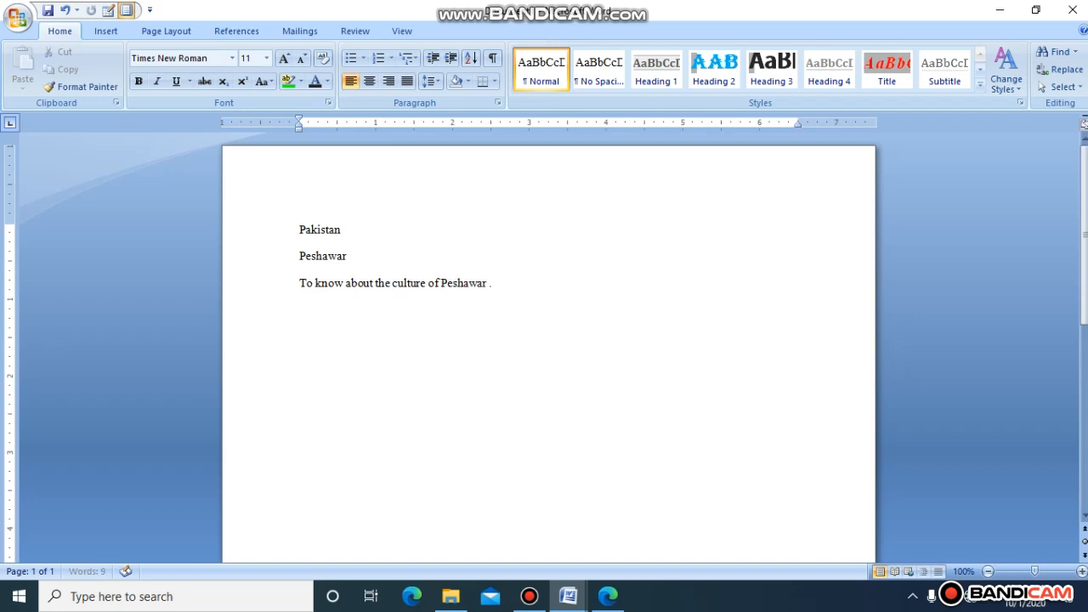
pyautogui.press('Return')
# Apply the suggested grammar correction "Peshawar." to remove the space before the sentence's period.
pyautogui.rightClick(476, 288)
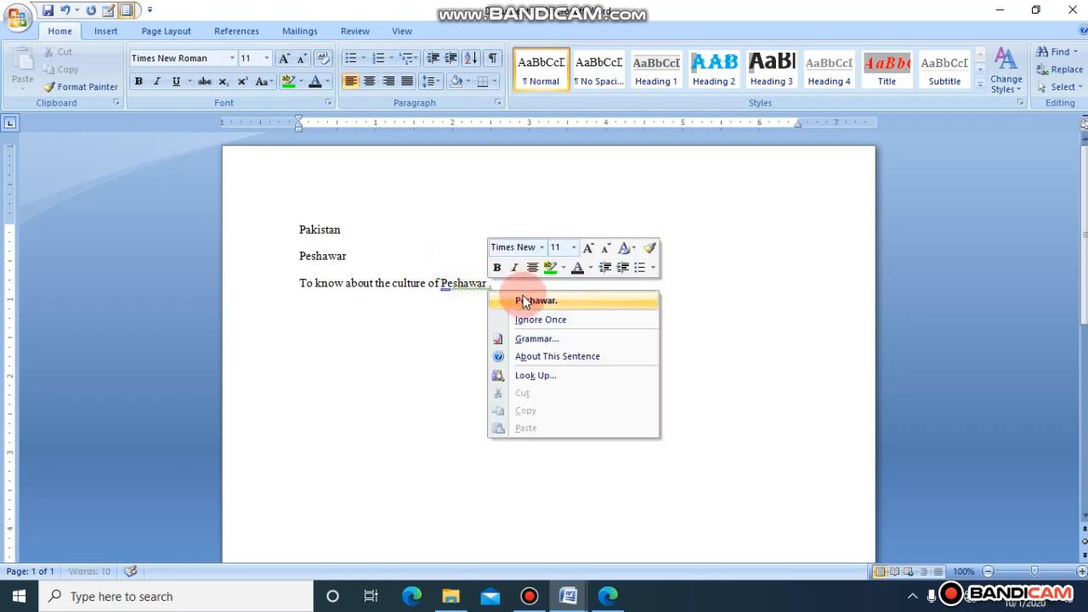
pyautogui.click(525, 301)
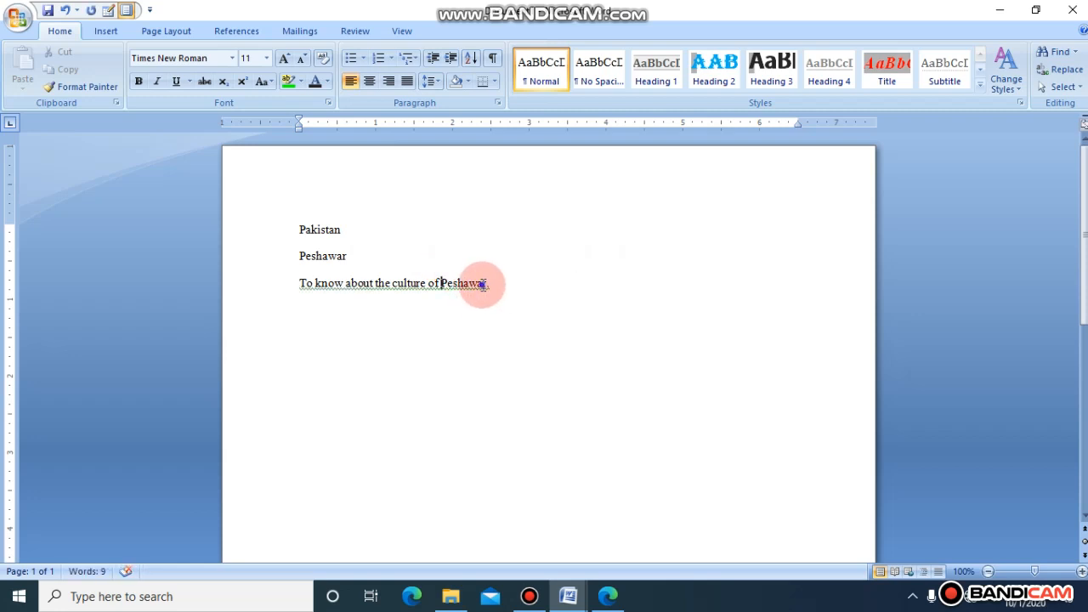
pyautogui.rightClick(491, 287)
pyautogui.click(526, 315)
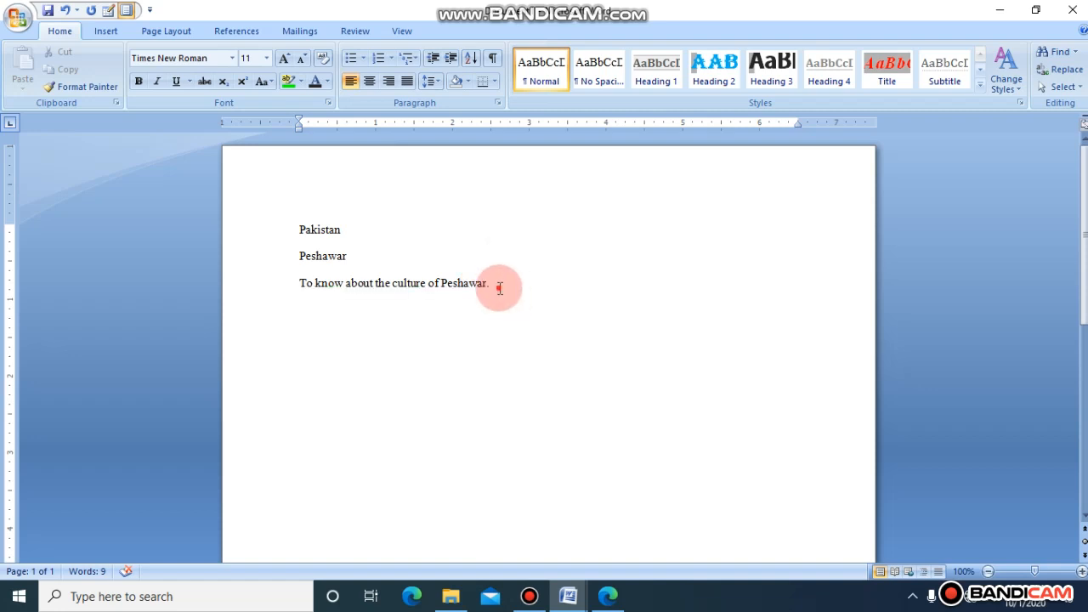
# Add the filler line "Dfugweygrweurfehjwbfjhsbekjrhwekufbshed vsd" below the sentence about Peshawar's culture.
pyautogui.press('Return')
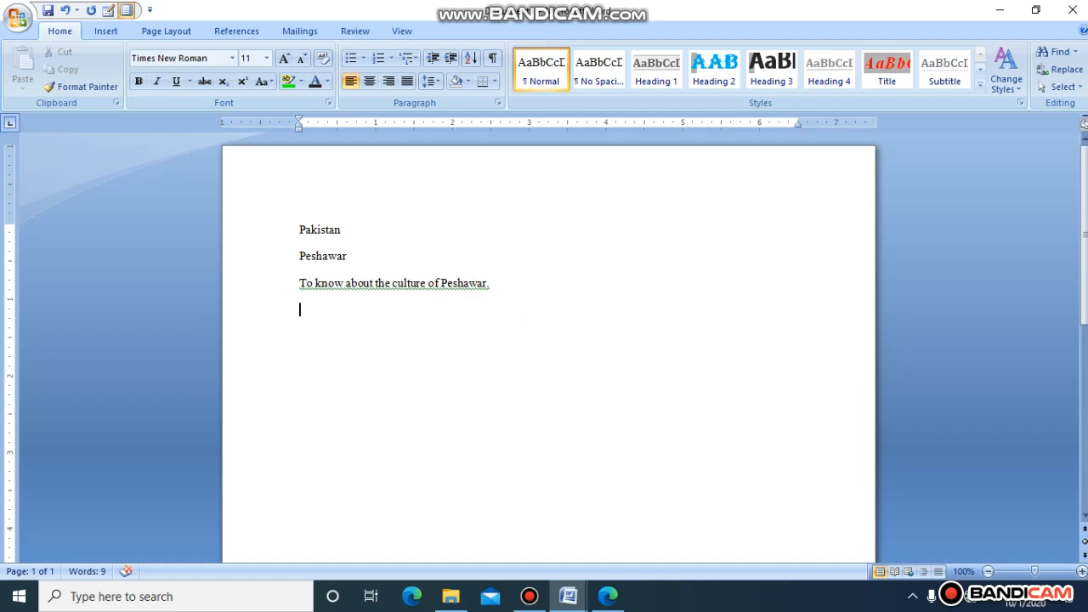
pyautogui.write('dfugweygrweurfehjwbf')
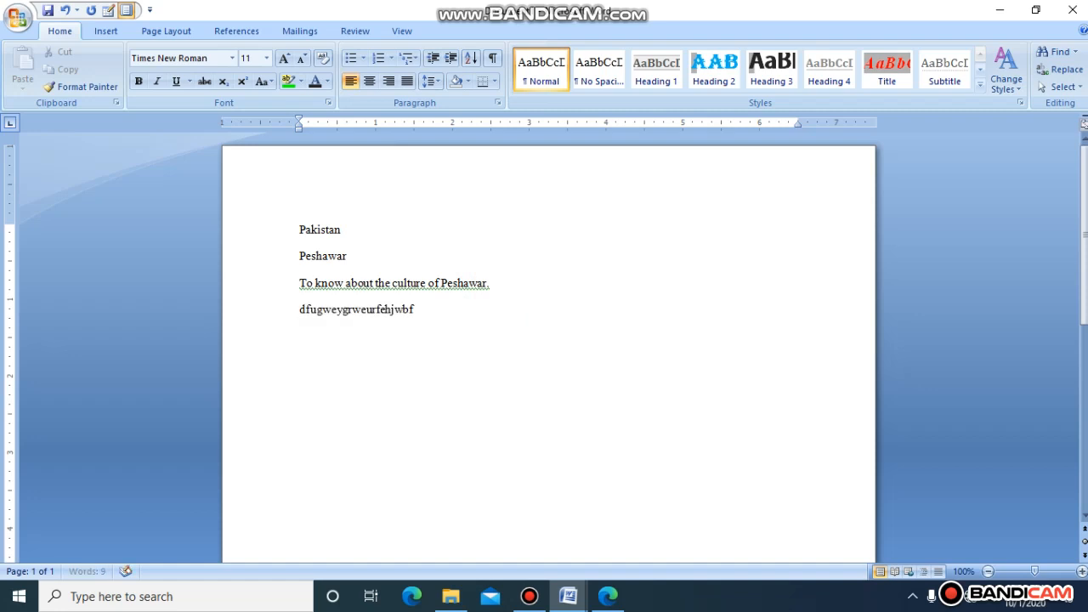
pyautogui.write('jhsbekjrhwekufbshed vsd')
pyautogui.press('Return')
# Write a paragraph of random filler text about five lines long, starting with "Fehfgshevfjsd vnsd", below the short filler line.
pyautogui.write('fehfgshevfjsd vnsd vhjsfbjsd vjsdgf')
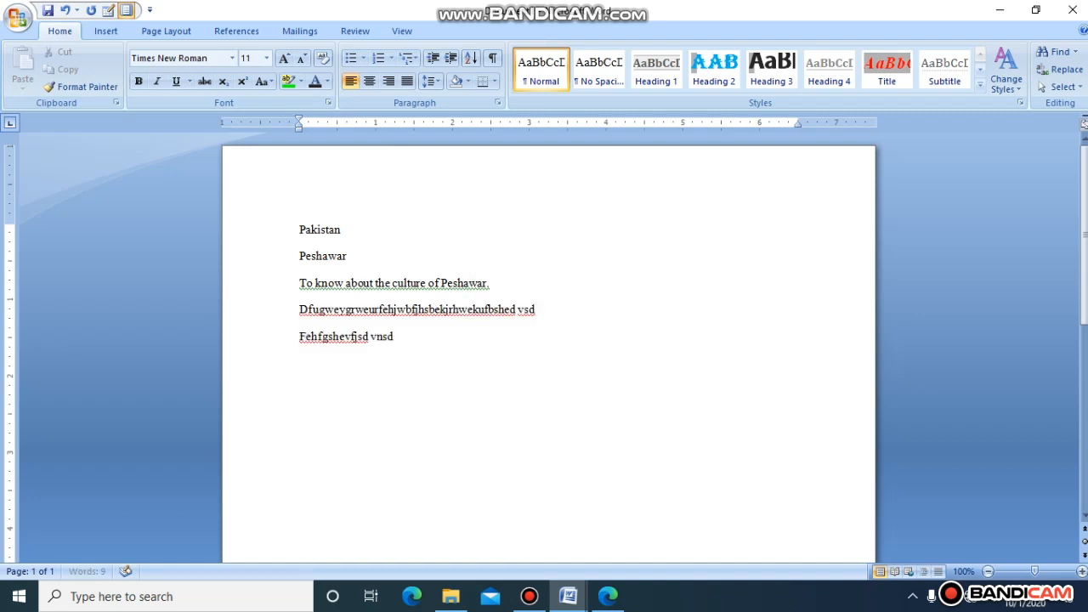
pyautogui.write('sd vcksdvjsfg v')
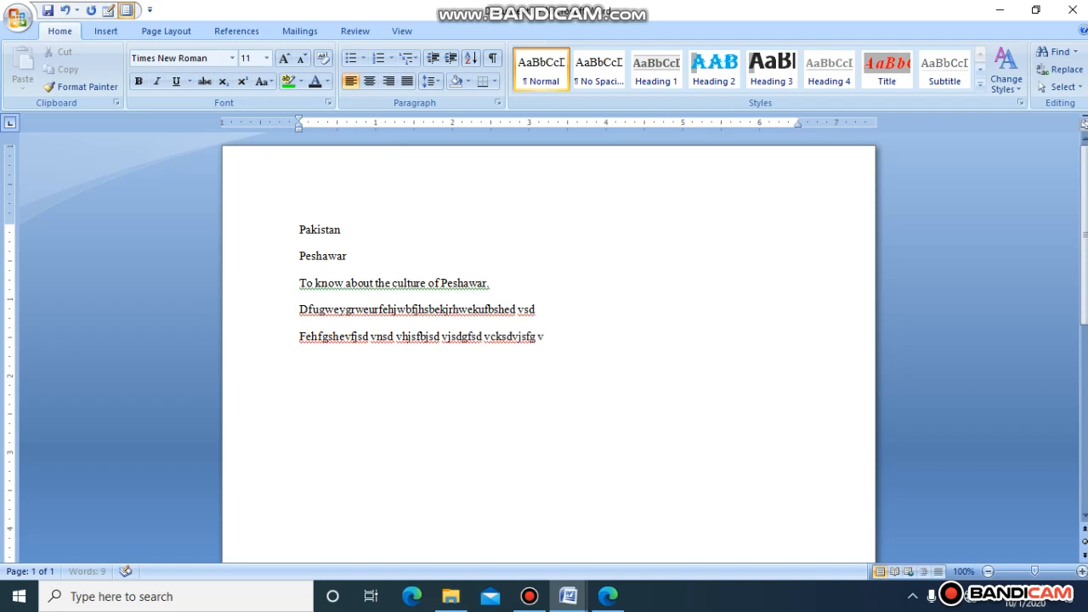
pyautogui.press('Tab')
pyautogui.write('f wefb dsdvherfsdfge')
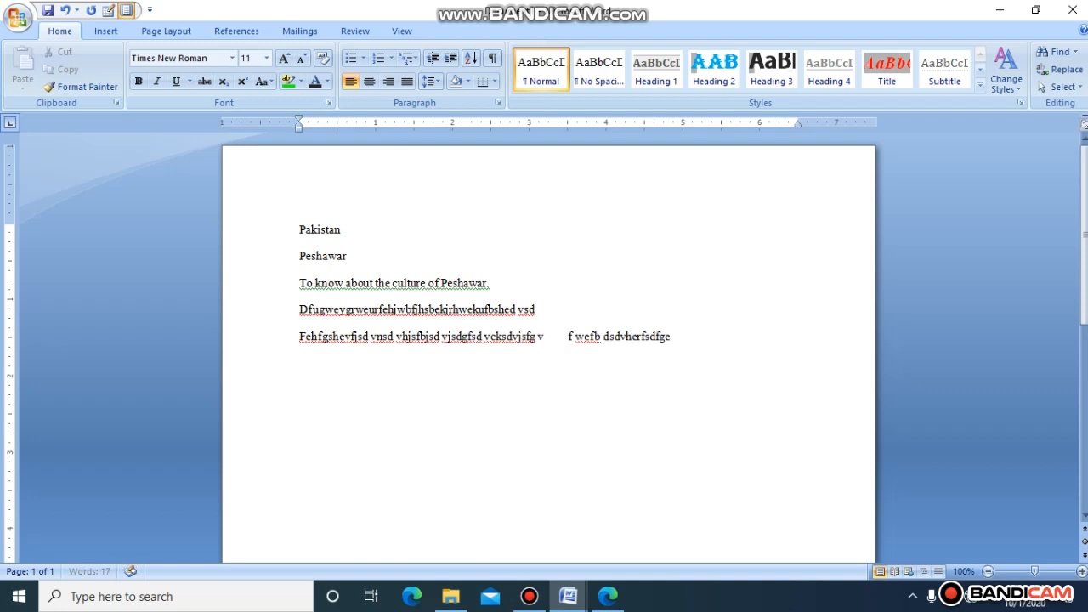
pyautogui.write('rgjvnieb eghrhger')
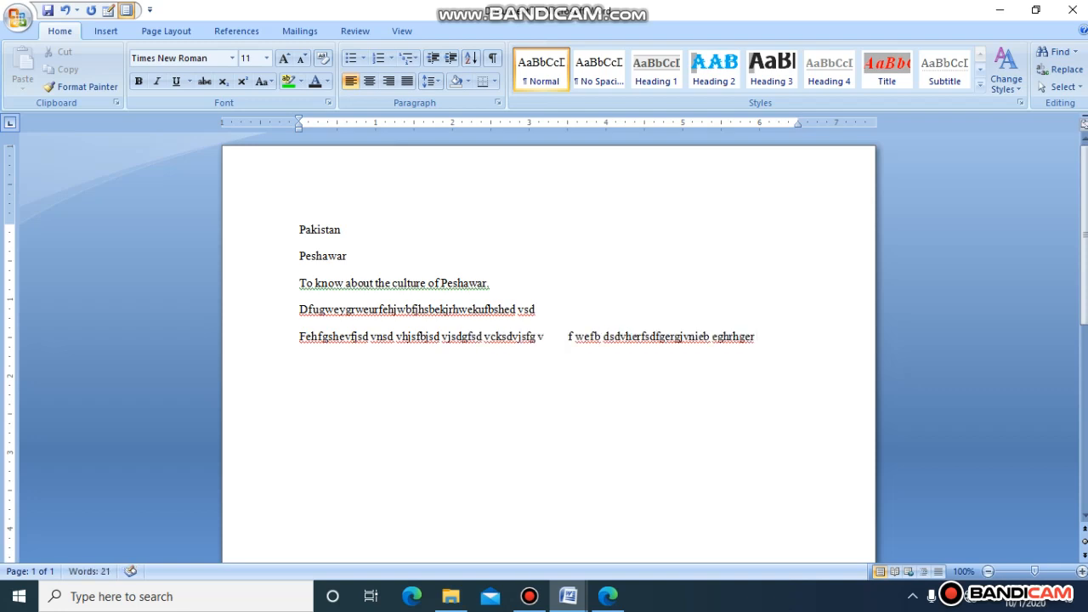
pyautogui.write(' etuqejgqewng pgjreingeirgtirej gv')
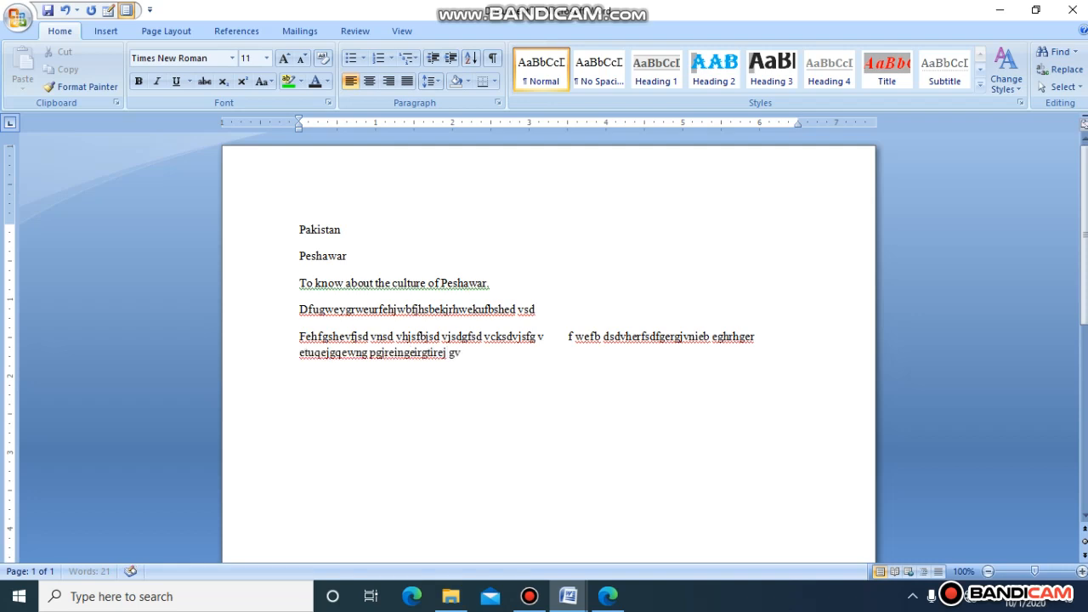
pyautogui.write('irejpenger ugteirjgenwfldwneriweg')
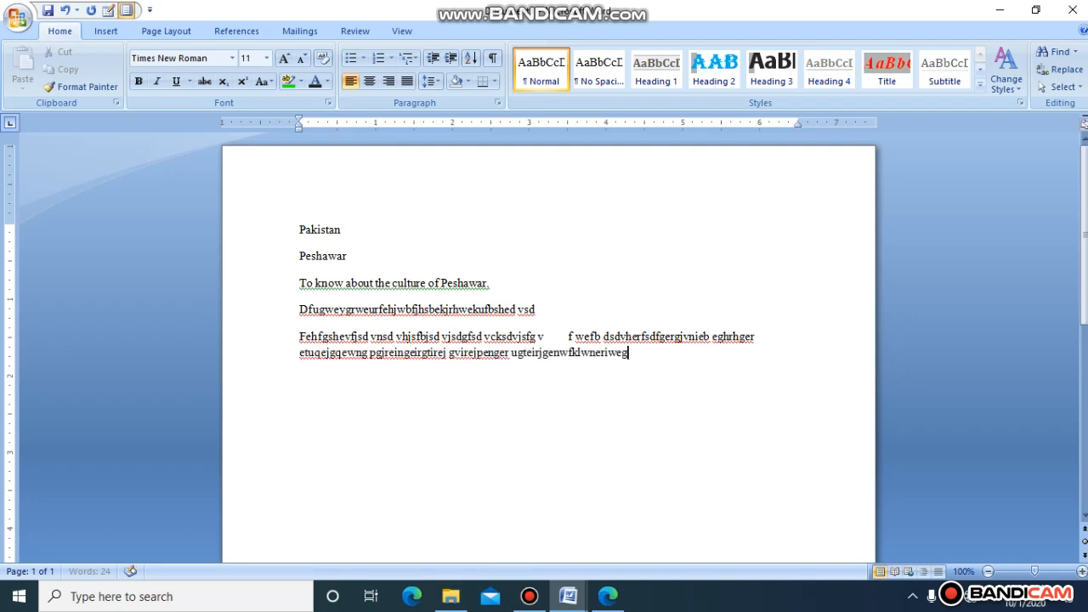
pyautogui.write(' ewfew fwerjwefnwelit wegfniwerjt')
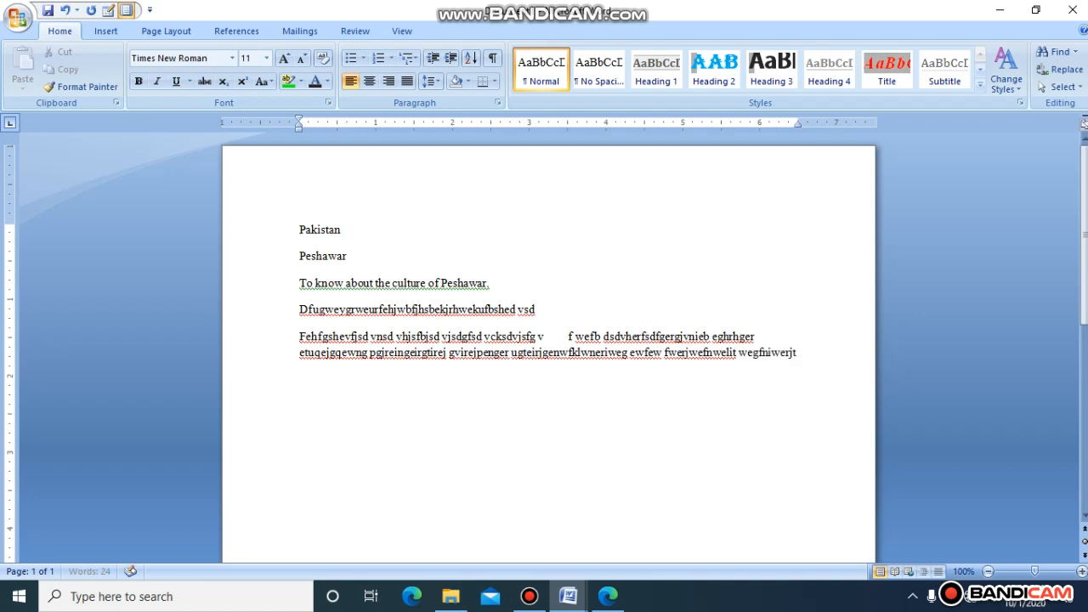
pyautogui.write('enfgwke tqwegfwkegfejtiengjrg frei')
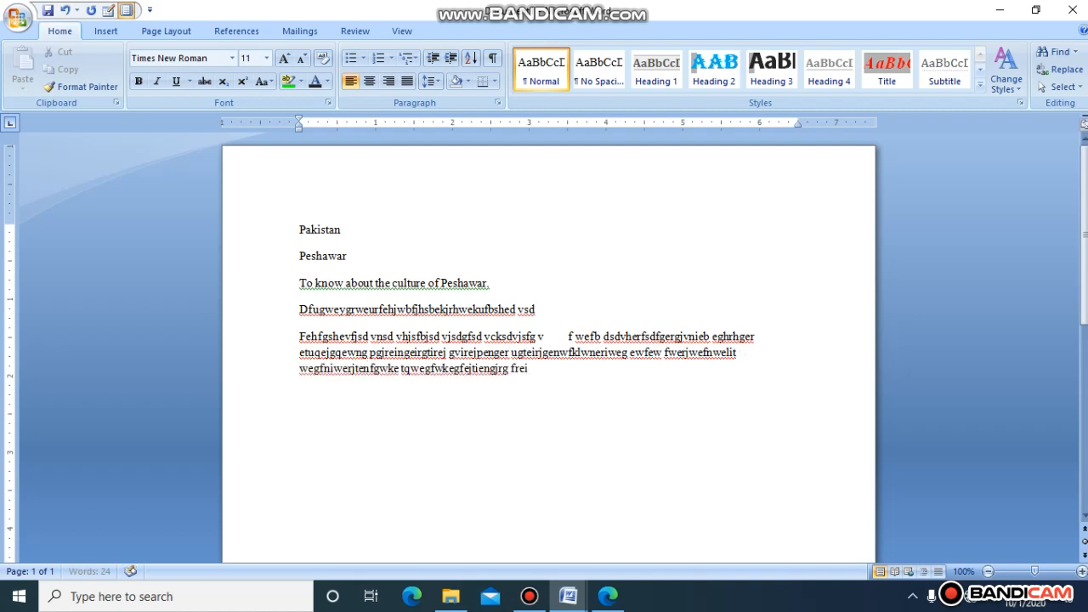
pyautogui.write('gfjerigjeiwrfjewitjergnfertf ergfiertj')
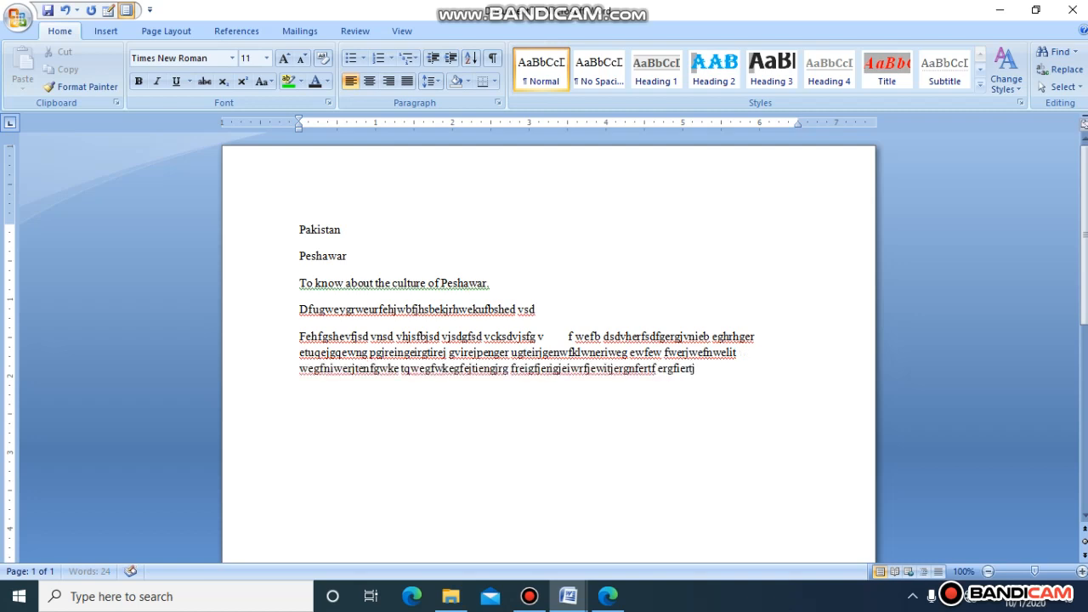
pyautogui.write('egfqewj wefijerijfeijgfewrgfenrgf')
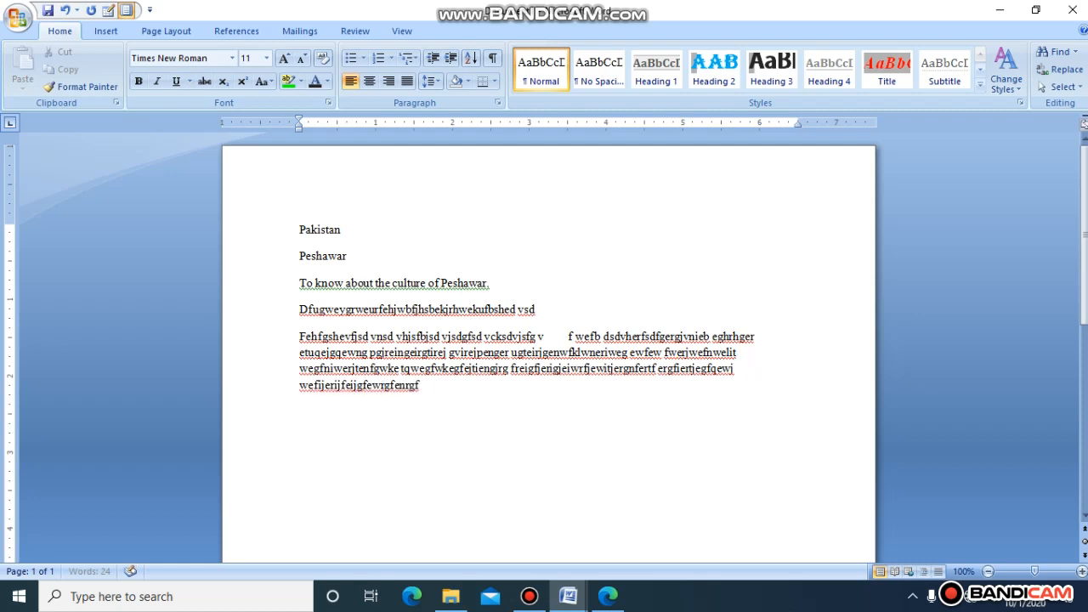
pyautogui.write(' ergerknvkefeoprjf edfvnedtrjef j')
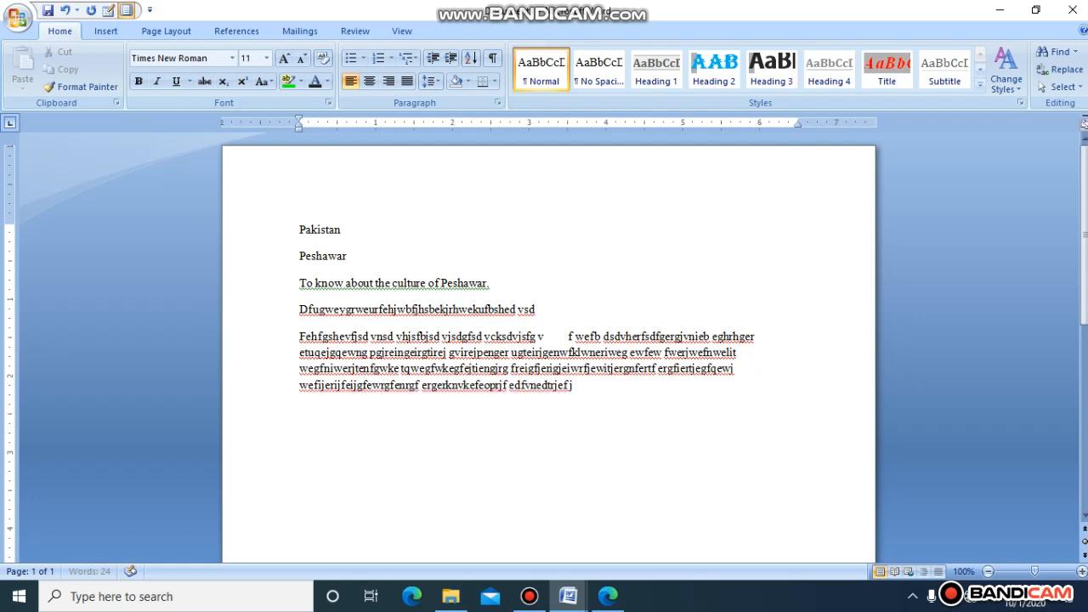
pyautogui.write('dvnewkfjowerf dnvwefjevnd fend')
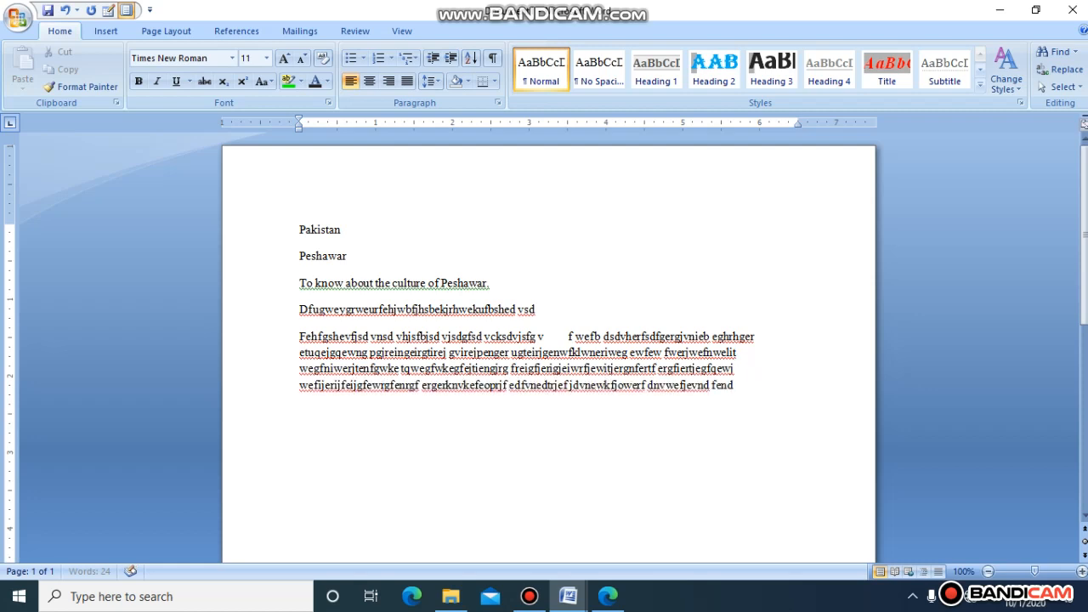
pyautogui.write('vndcnfweivcksdf ewfdncsdjf')
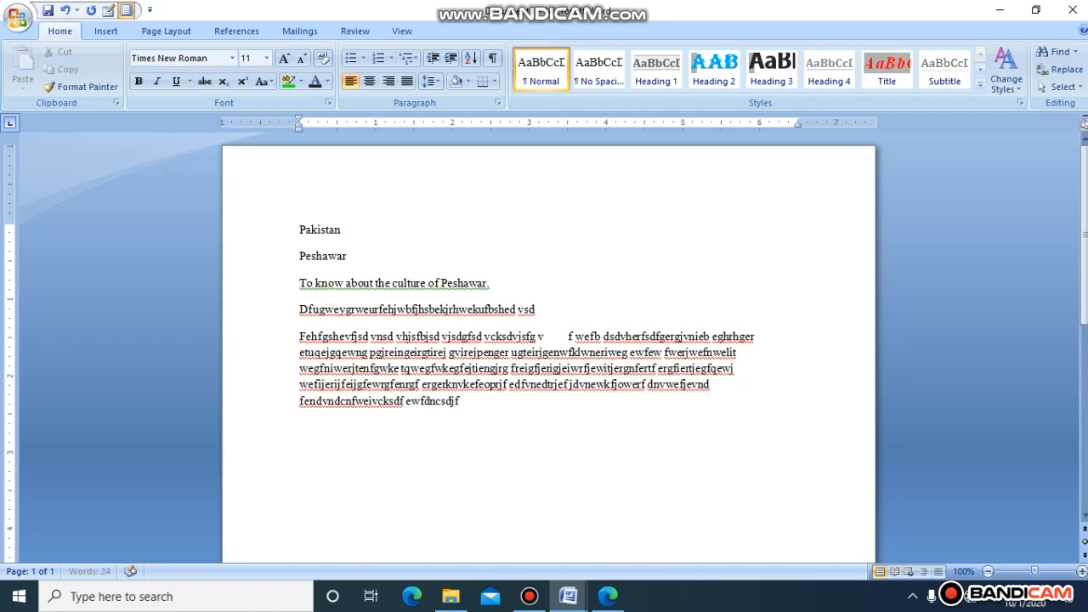
pyautogui.write('jew vdf vndjnfiewgvi edn')
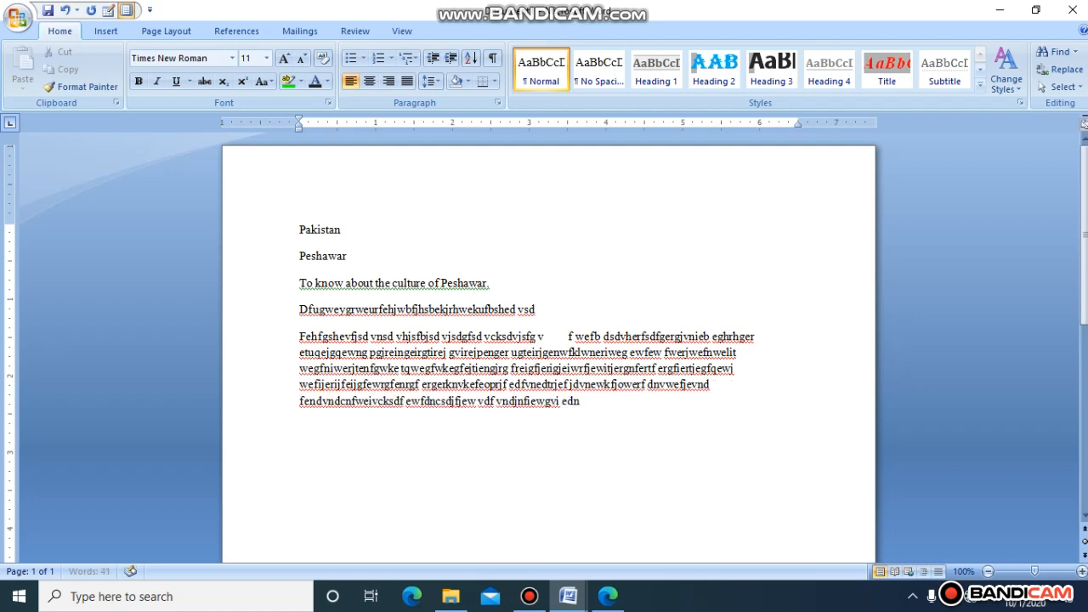
pyautogui.write('gbo evbjdbfiewog')
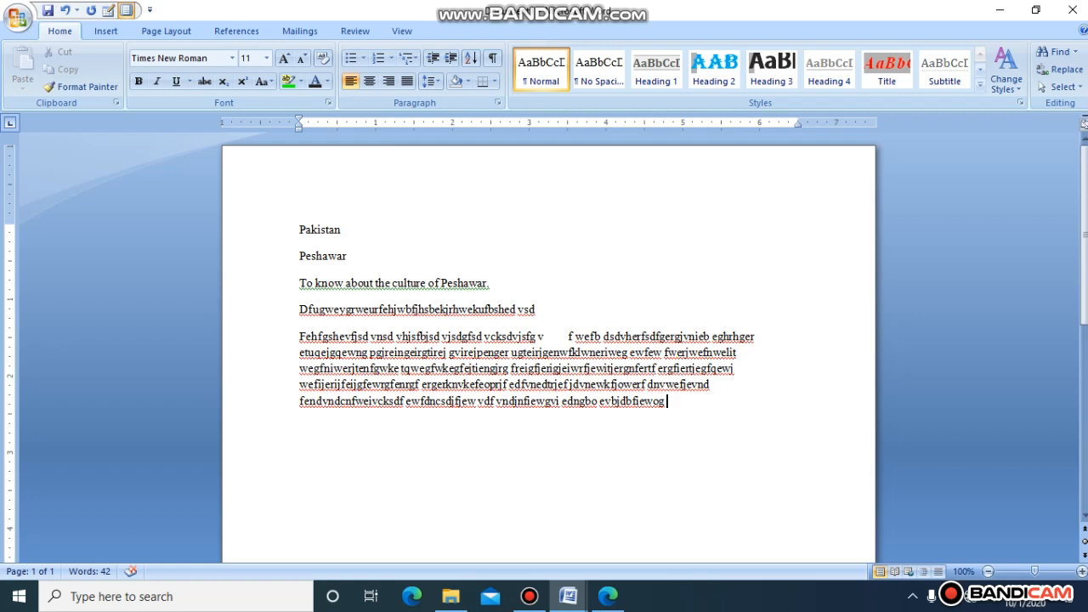
# Leave an empty line after the filler paragraph and add the heading line "Kpk".
pyautogui.press('Return')
pyautogui.press('Return')
pyautogui.write('Kpk')
pyautogui.press('Return')
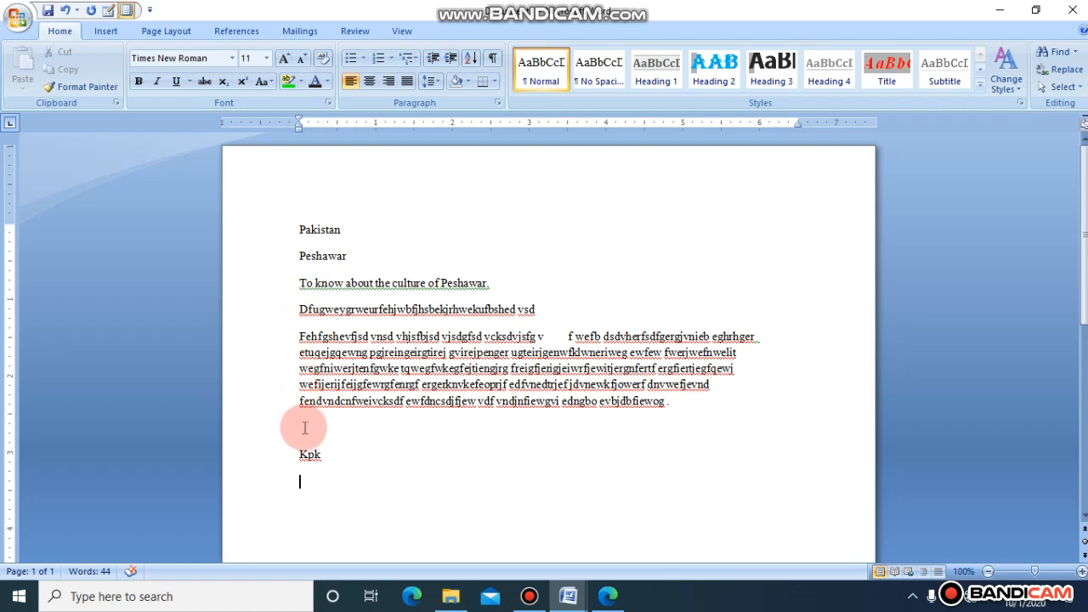
# Write a paragraph of random filler text about three lines long, starting with "Jweryevwbrfuwebfwiefewbfe fjewev", below the "Kpk" heading.
pyautogui.click(298, 459)
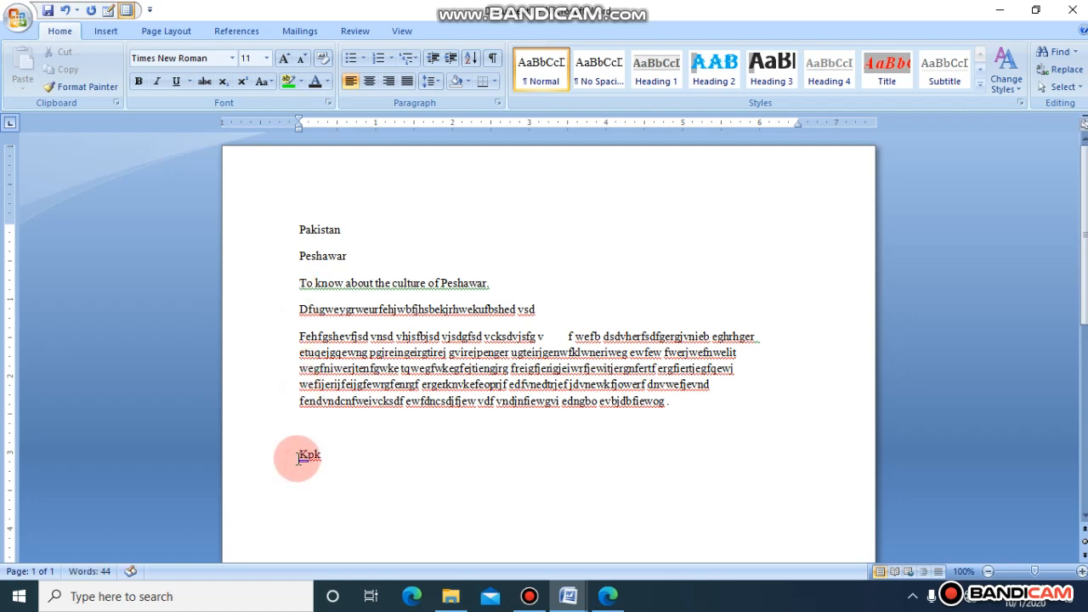
pyautogui.click(317, 459)
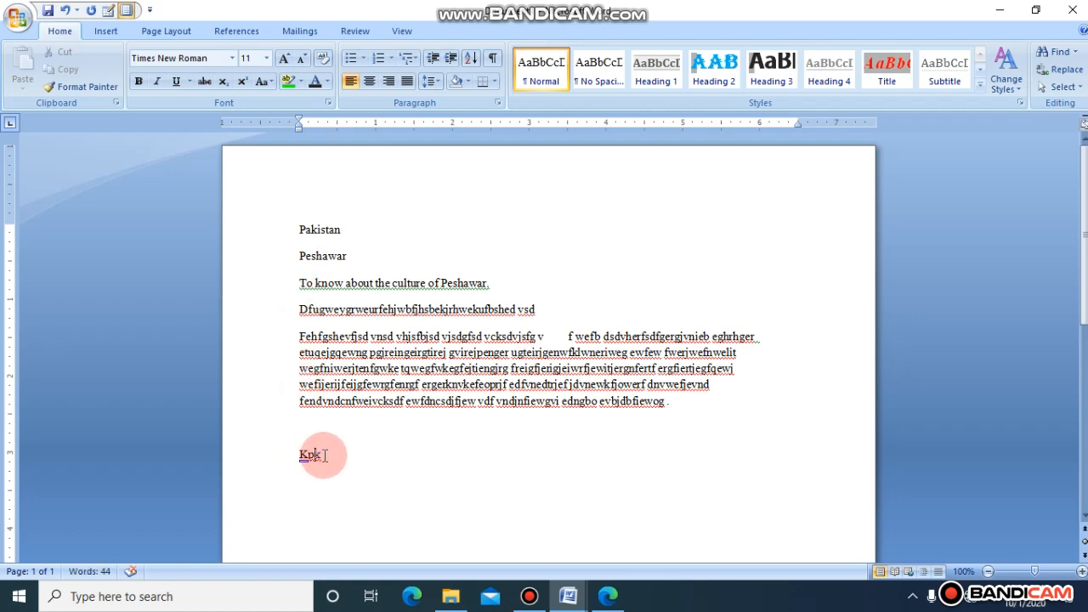
pyautogui.press('Down')
pyautogui.write('jweryevwb')
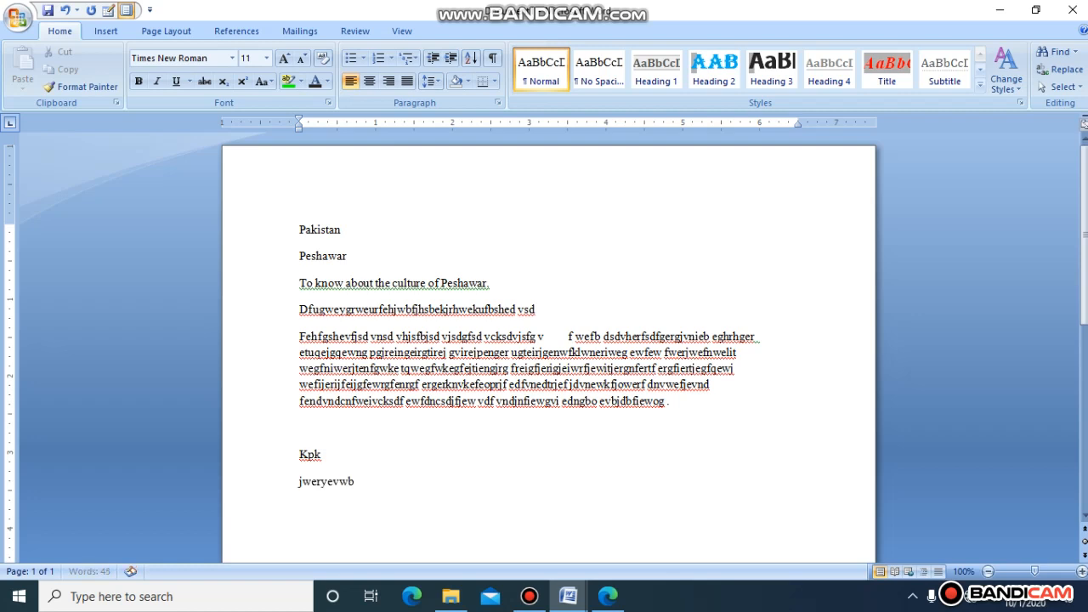
pyautogui.write('rfuwebfwiefewbfe fjewev eurtu34')
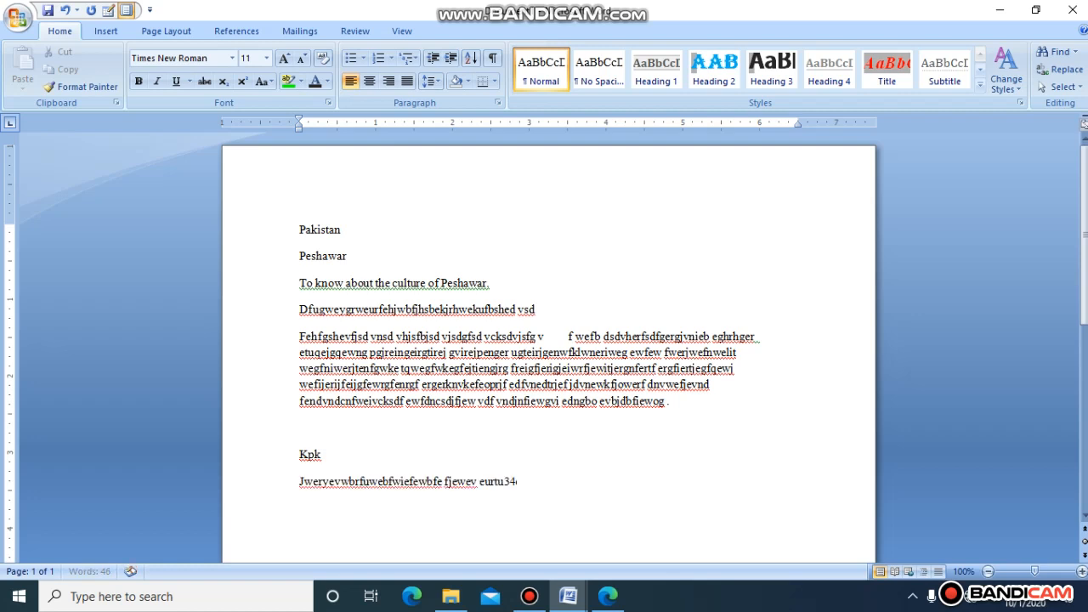
pyautogui.write('e ve fiergev 34oti3 4 gvkweipwof')
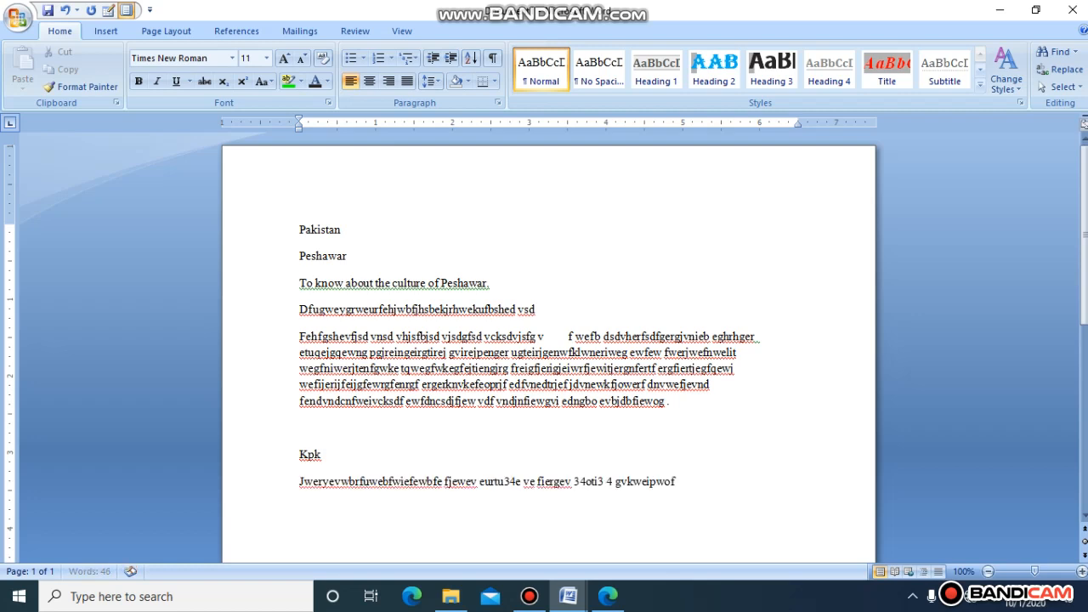
pyautogui.write('qwege gferitf3revlekrtwe verloew')
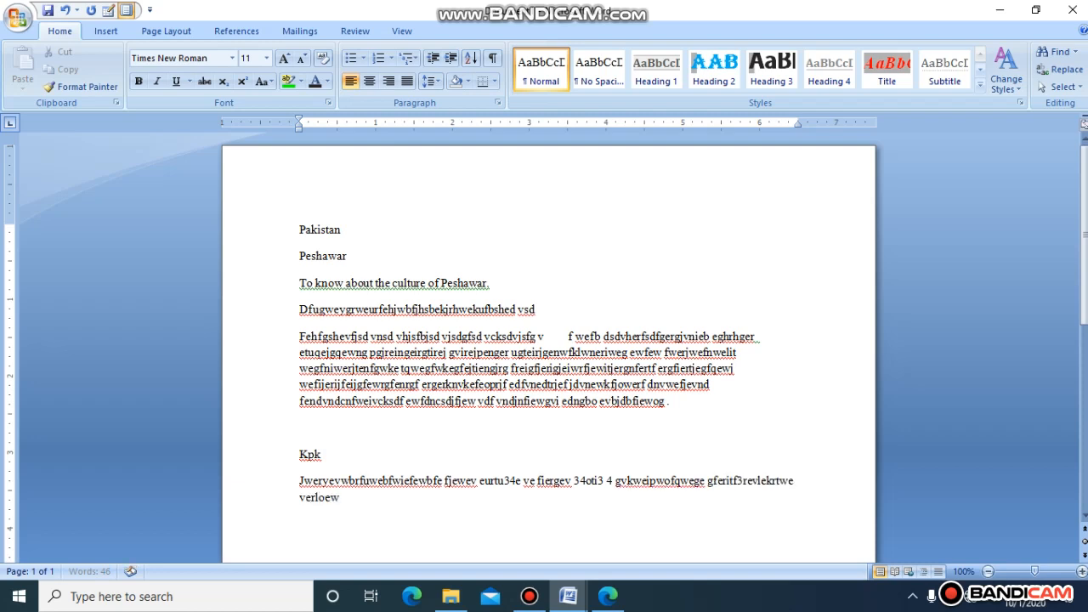
pyautogui.write('v lsrdkfgeklrtigerkflerg ervjertier')
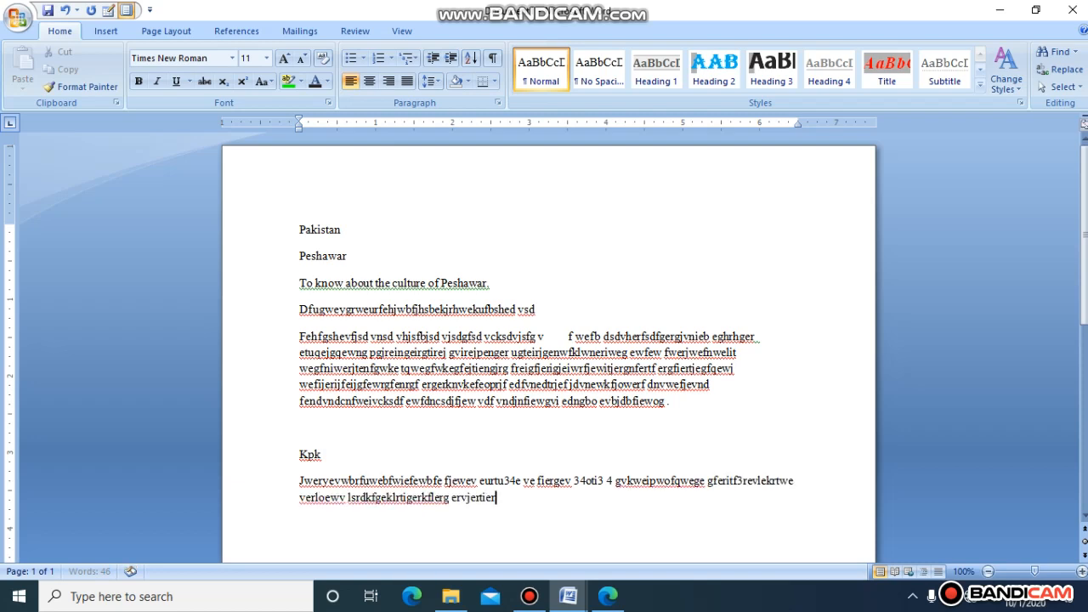
pyautogui.write('fgewrg reitreoigtelwrfew gerger')
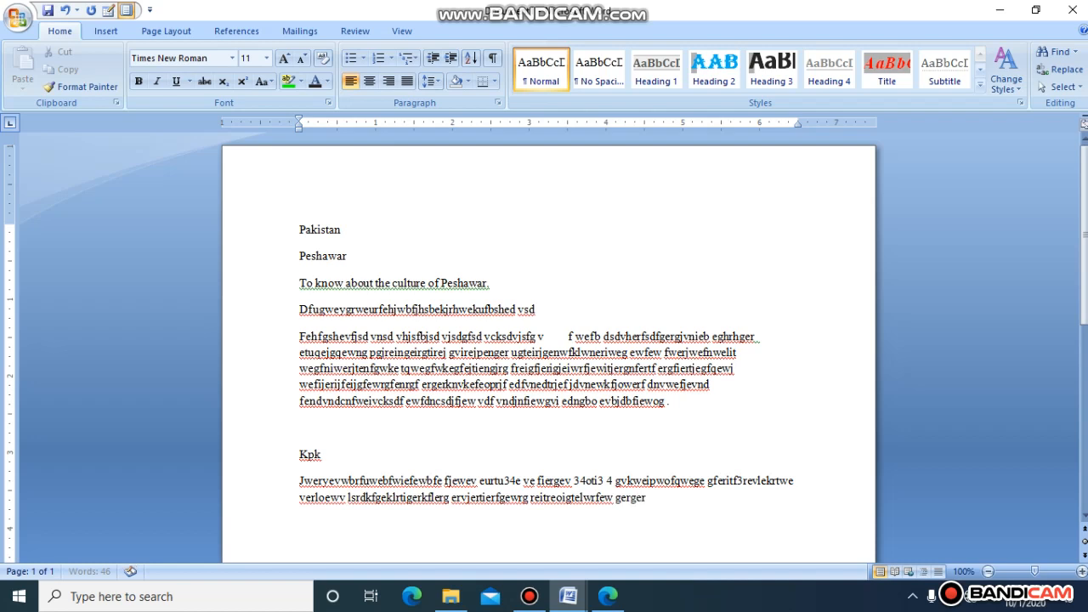
pyautogui.write('gf ewrotrpeg erlflerflslrgg')
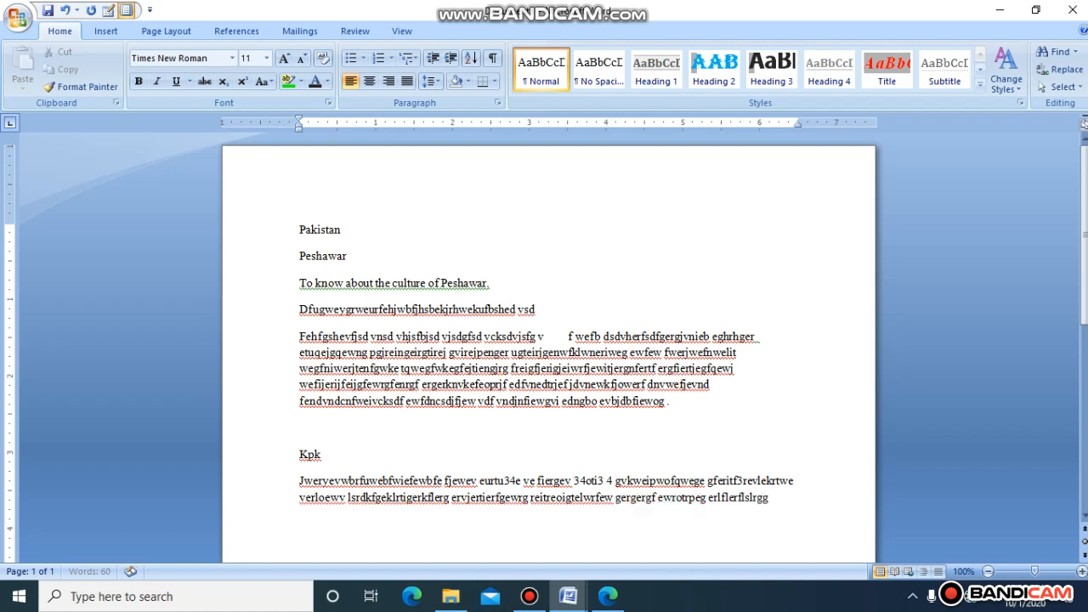
pyautogui.write(' lkrefler wejtuitpwejfrej erherpegwfrewpoj')
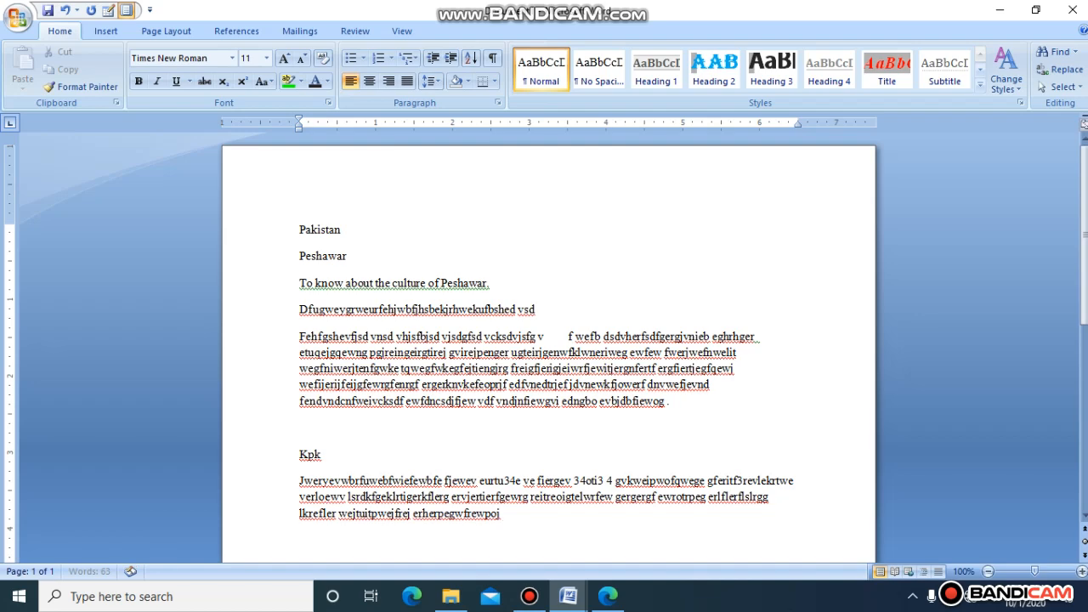
pyautogui.click(321, 525)
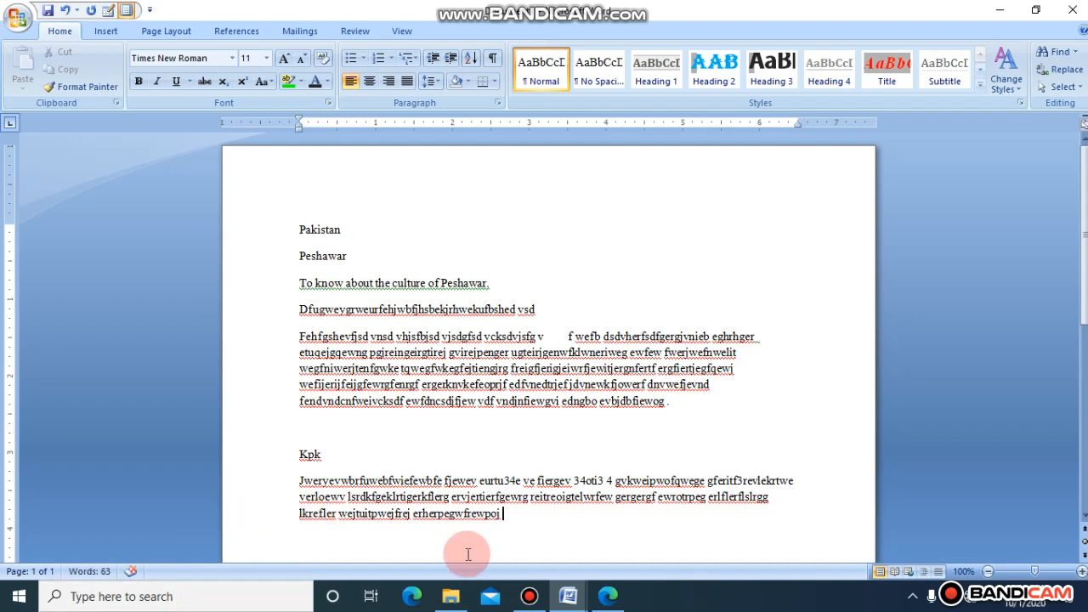
pyautogui.click(517, 602)
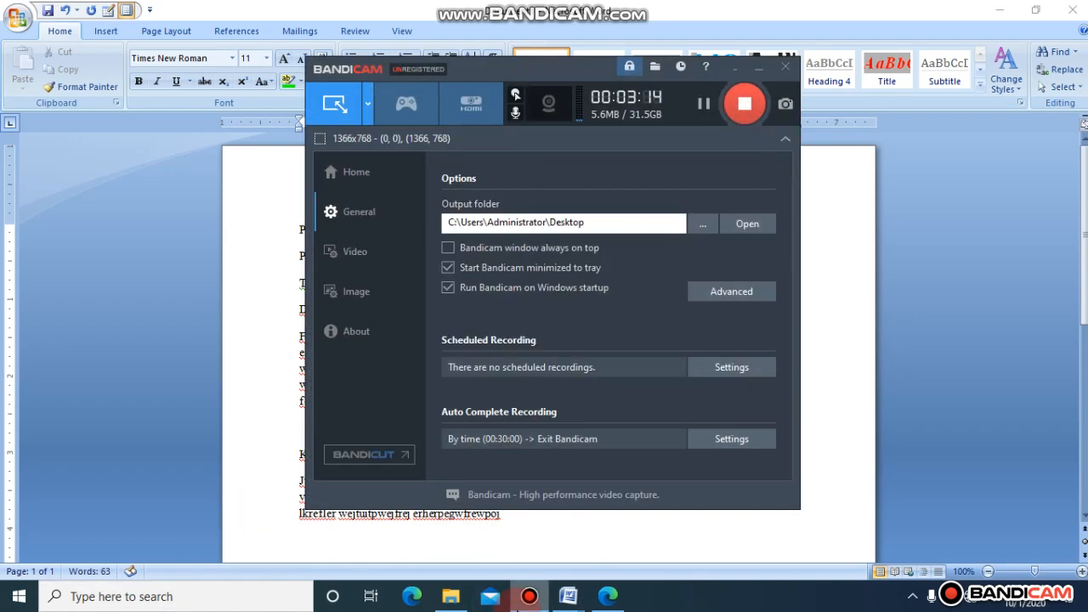
pyautogui.click(517, 599)
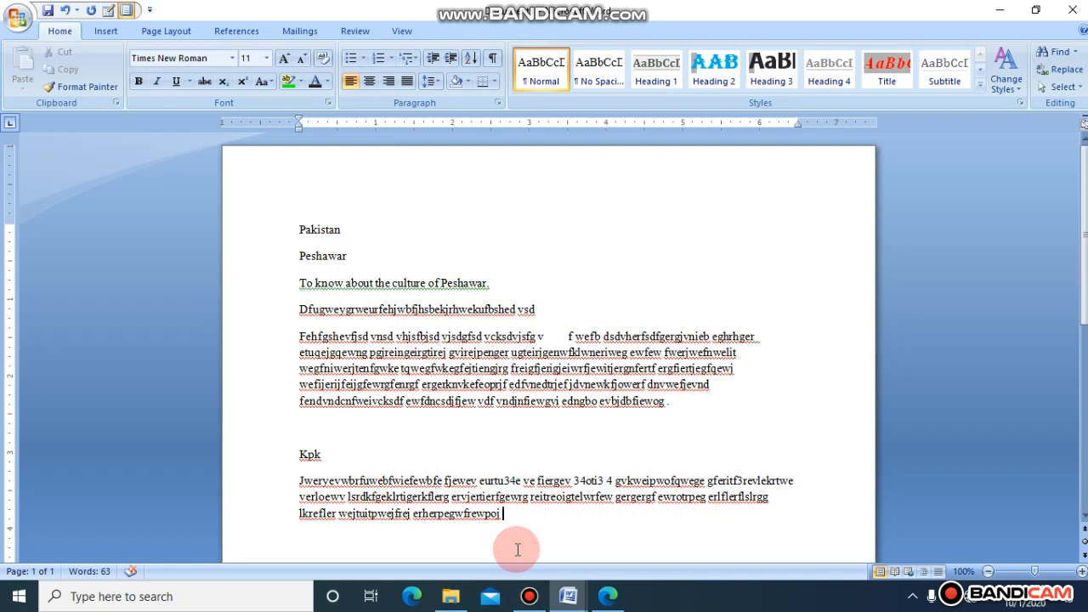
# End the Kpk paragraph with a period and add the lines SAK CONSULTANT, FUIEWRGFEUFVEF, WEGFEUFEURFVBEW, FEWRIFHRE FVEW and FIEHTFHE DVWE below it.
pyautogui.write('.')
pyautogui.press('Return')
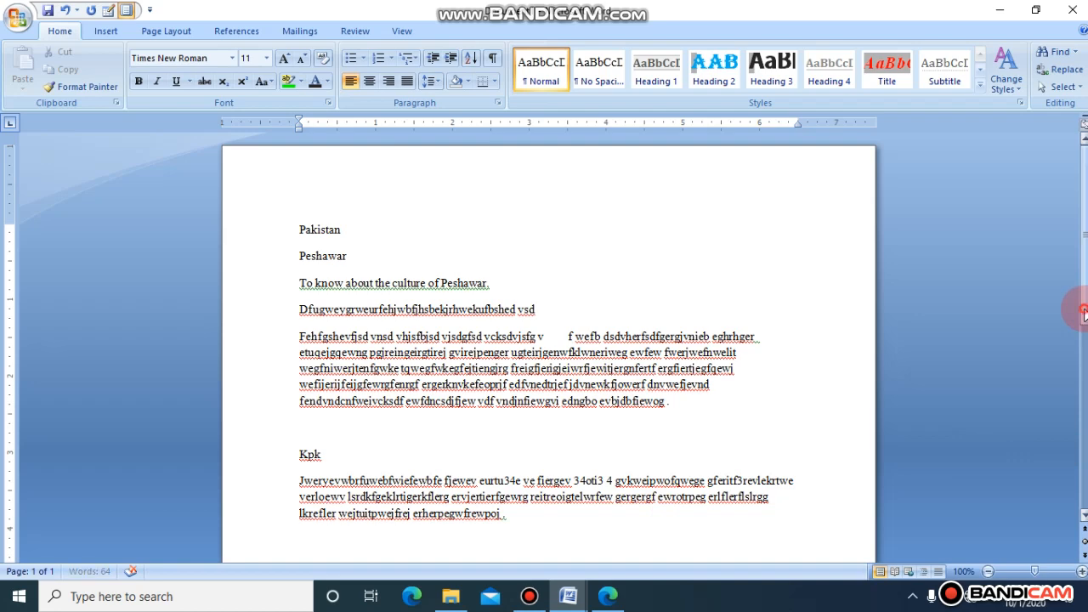
pyautogui.scroll(-2, 1083, 308)
pyautogui.scroll(-1, 485, 382)
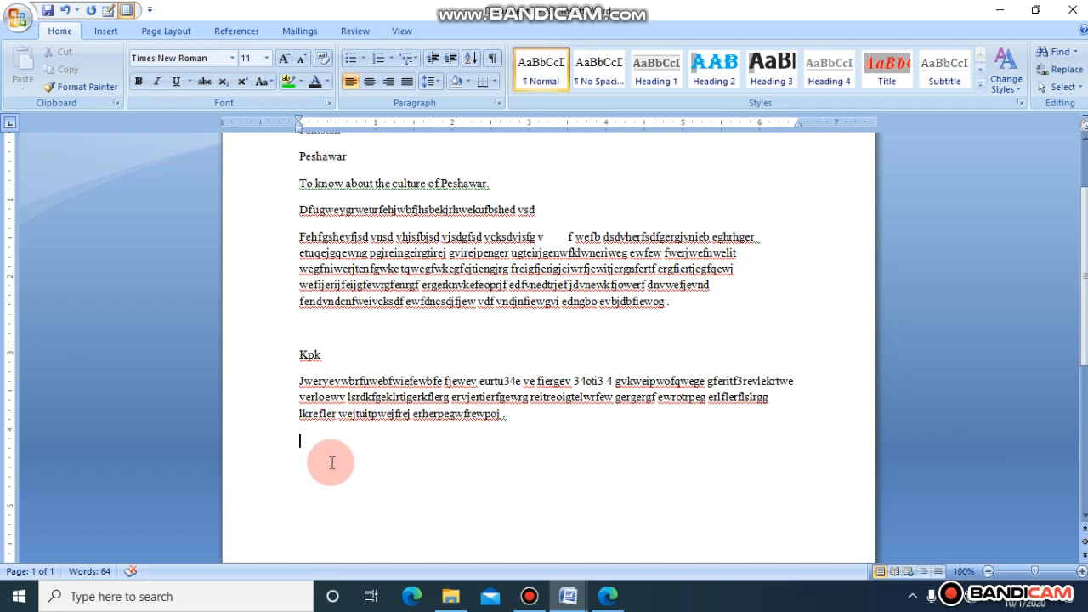
pyautogui.write('sa')
pyautogui.write('FUIEWRGFEUFVEF')
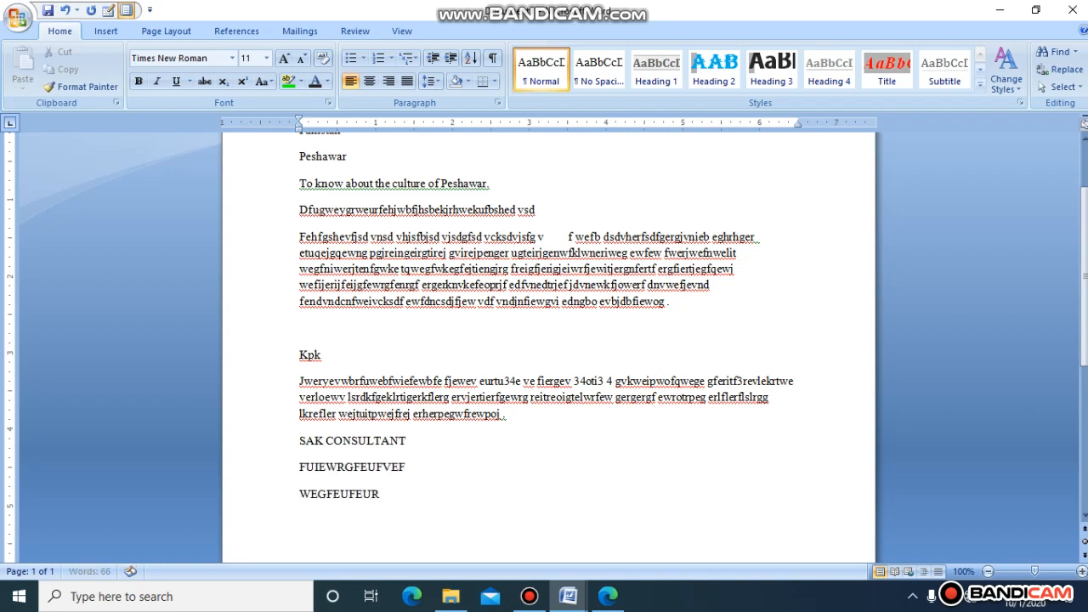
pyautogui.write('TFHE DVWE')
pyautogui.press('Return')
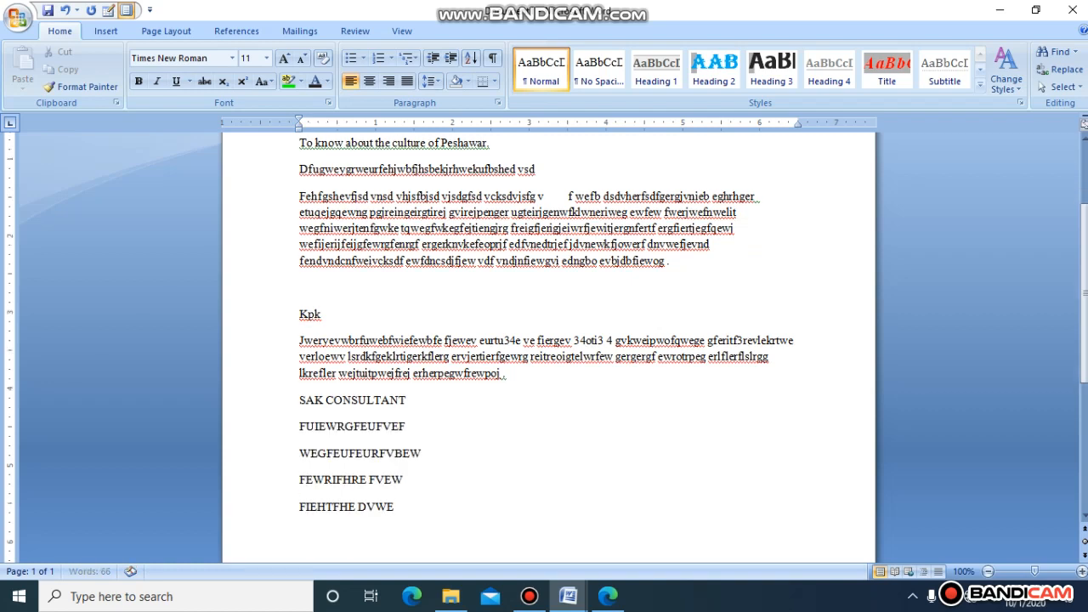
# Continue the uppercase list with the filler lines "GFIIEROGFBFDF" and "ERGHIREGBR".
pyautogui.write('GFIIEROGFBBFDF')
pyautogui.press('Return')
pyautogui.write('ERGHIREGBR')
# Add further short uppercase filler lines, from "FGDOVBERTEDFIER" through "ERUFGEW", running onto a second page.
pyautogui.press('Return')
pyautogui.write('FGDOVBERT')
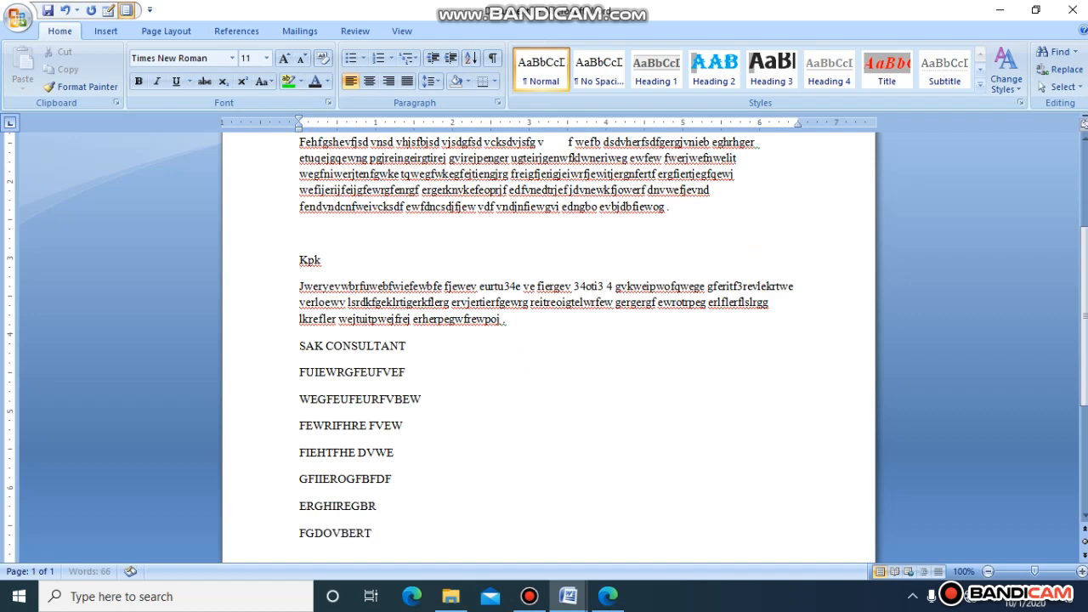
pyautogui.write('EDFIER')
pyautogui.press('Return')
pyautogui.write('TERGFER')
pyautogui.press('Return')
pyautogui.write('TEGFORETEGER')
pyautogui.press('Return')
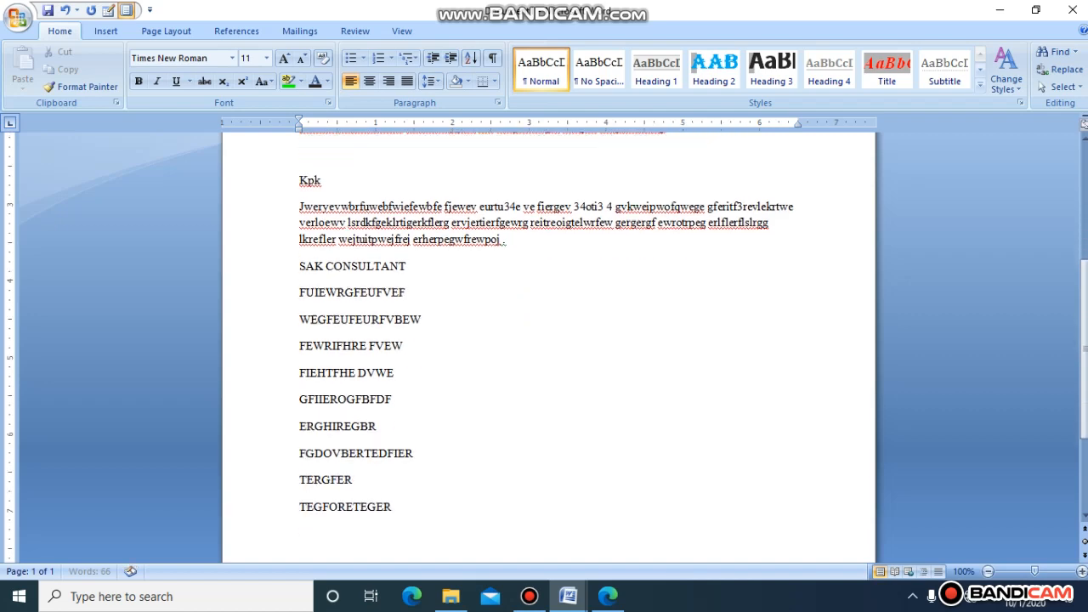
pyautogui.write('TGR')
pyautogui.press('Return')
pyautogui.write('ERTGEORFEFERT')
pyautogui.press('Return')
pyautogui.write('REFGOEIR')
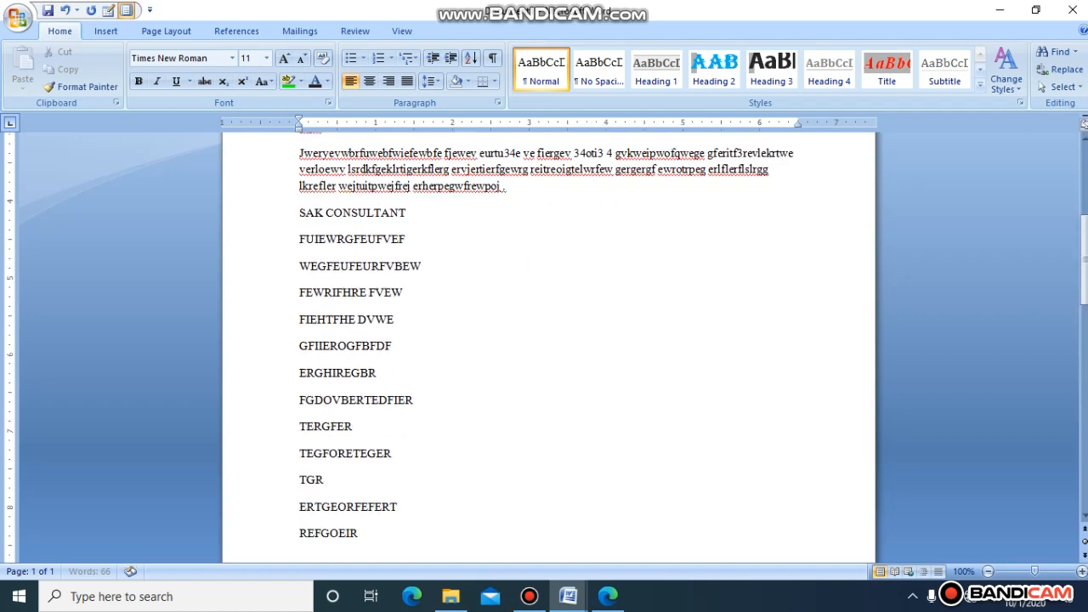
pyautogui.write('T')
pyautogui.press('Return')
pyautogui.write('EFVEERT')
pyautogui.press('Return')
pyautogui.write('ERUFGEW')
pyautogui.press('Return')
pyautogui.write('EW')
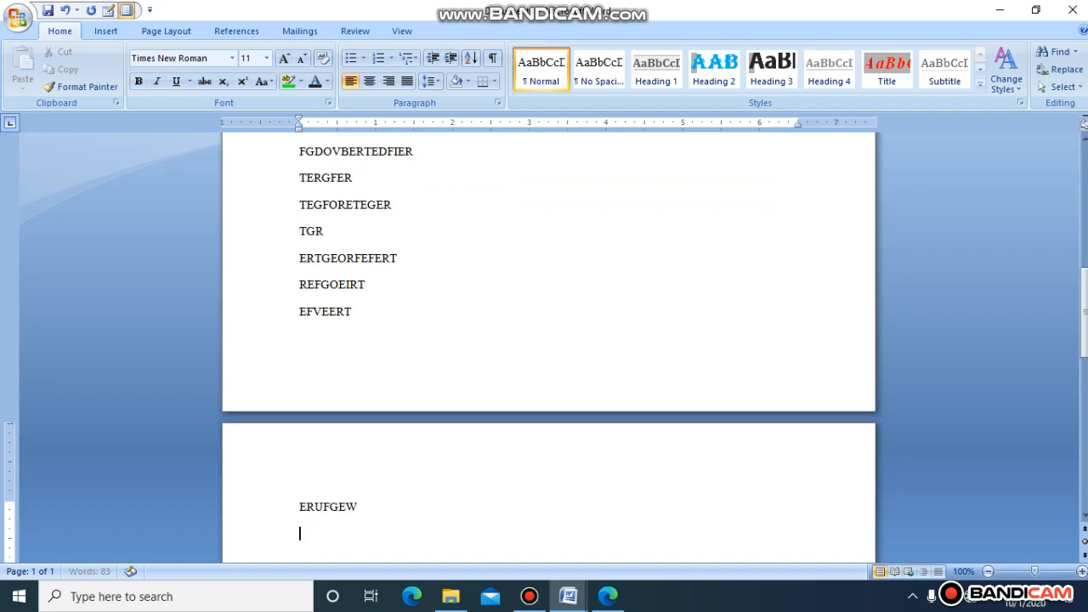
# Delete the filler text backwards from the document's end until the list's last line reads "ERGHI".
pyautogui.press('BackSpace')
pyautogui.press('BackSpace')
pyautogui.press('BackSpace')
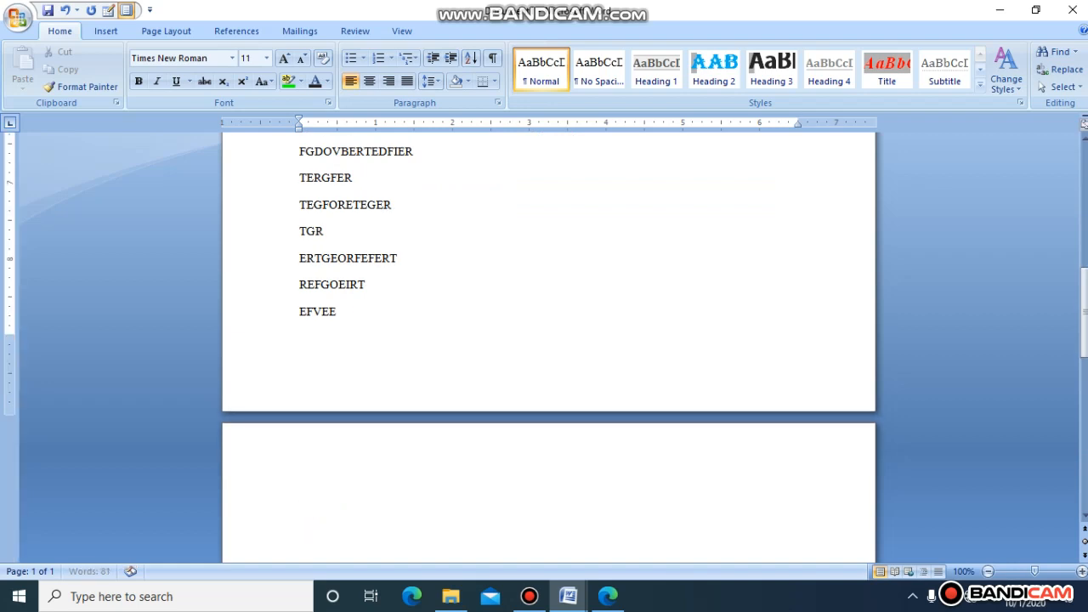
pyautogui.press('BackSpace')
pyautogui.press('BackSpace')
pyautogui.press('BackSpace')
pyautogui.press('BackSpace')
pyautogui.press('BackSpace')
pyautogui.press('BackSpace')
pyautogui.press('BackSpace')
pyautogui.press('BackSpace')
pyautogui.press('BackSpace')
pyautogui.press('BackSpace')
pyautogui.press('BackSpace')
pyautogui.press('BackSpace')
pyautogui.press('BackSpace')
pyautogui.press('BackSpace')
pyautogui.press('BackSpace')
pyautogui.press('BackSpace')
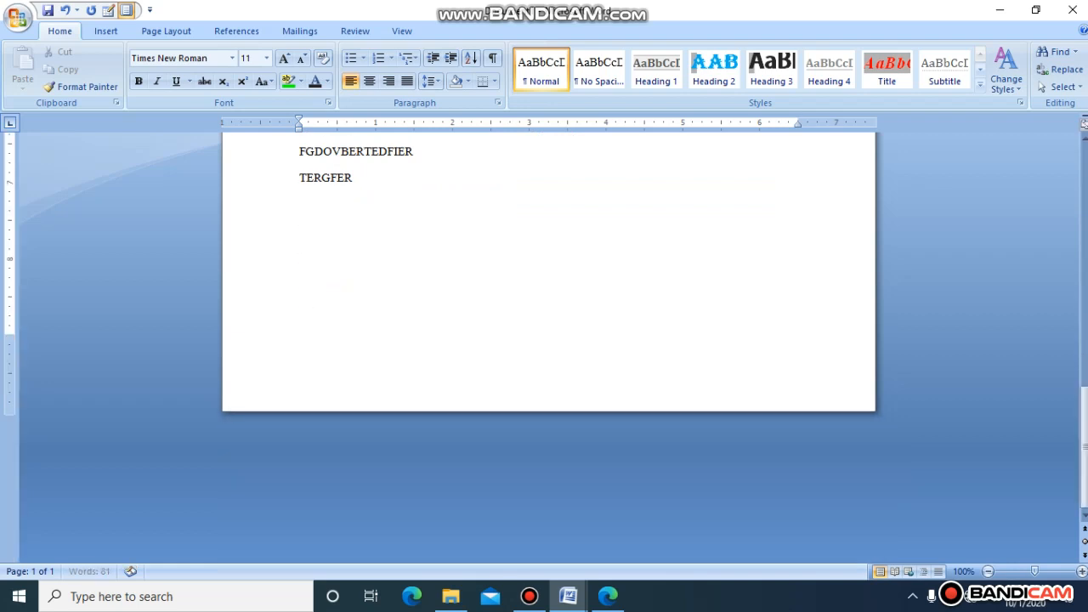
pyautogui.press('BackSpace')
pyautogui.press('BackSpace')
pyautogui.press('BackSpace')
pyautogui.press('BackSpace')
pyautogui.press('BackSpace')
pyautogui.press('BackSpace')
pyautogui.press('BackSpace')
pyautogui.press('BackSpace')
pyautogui.press('BackSpace')
pyautogui.press('BackSpace')
pyautogui.press('BackSpace')
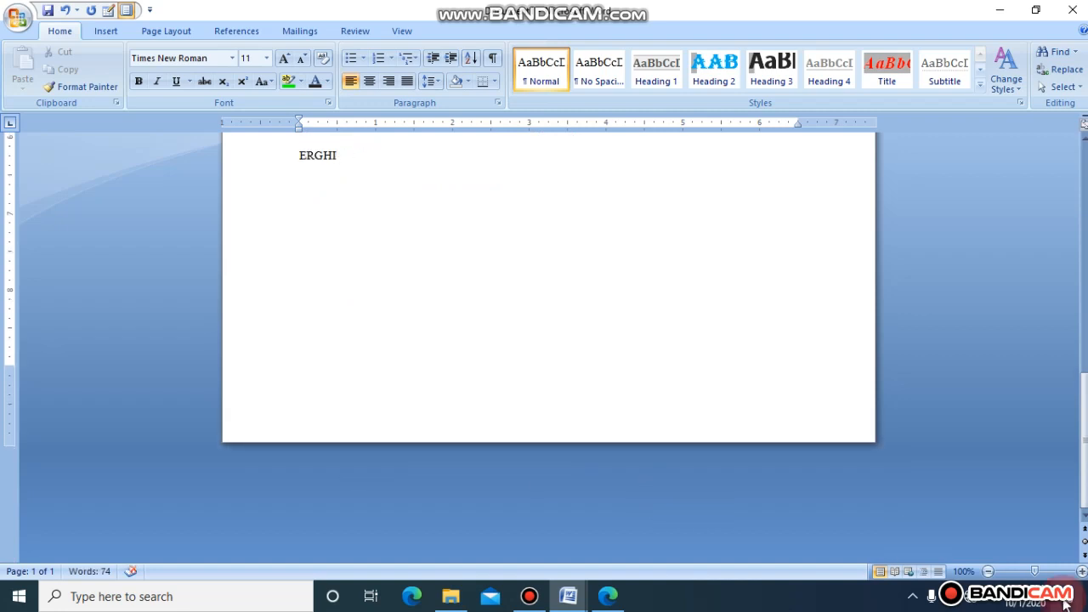
pyautogui.moveTo(1085, 442); pyautogui.dragTo(1085, 334)
pyautogui.click(1084, 124)
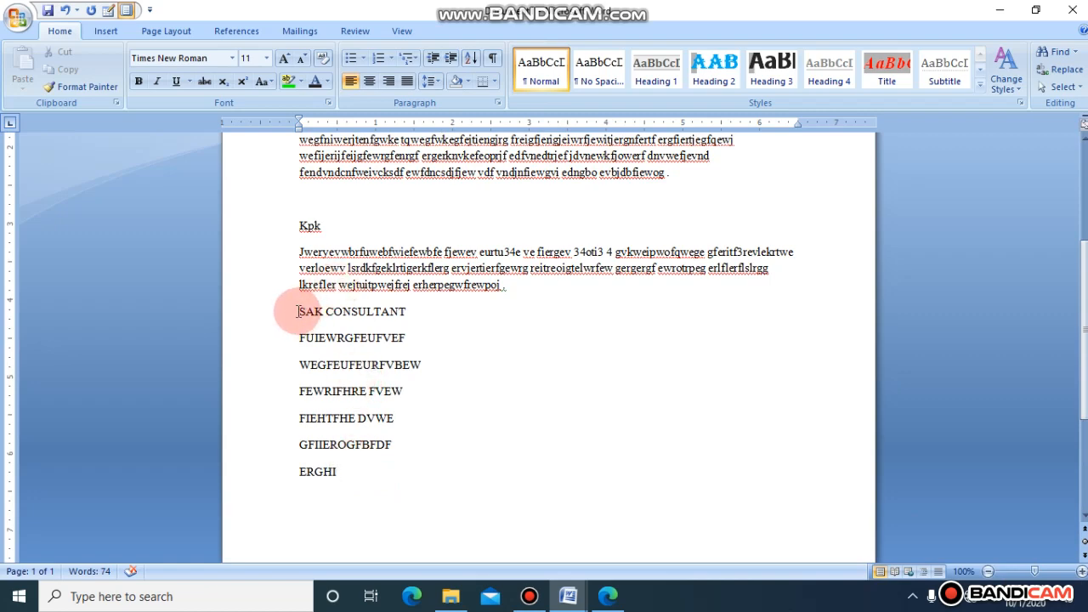
pyautogui.click(1084, 124)
pyautogui.click(1084, 124)
pyautogui.click(301, 367)
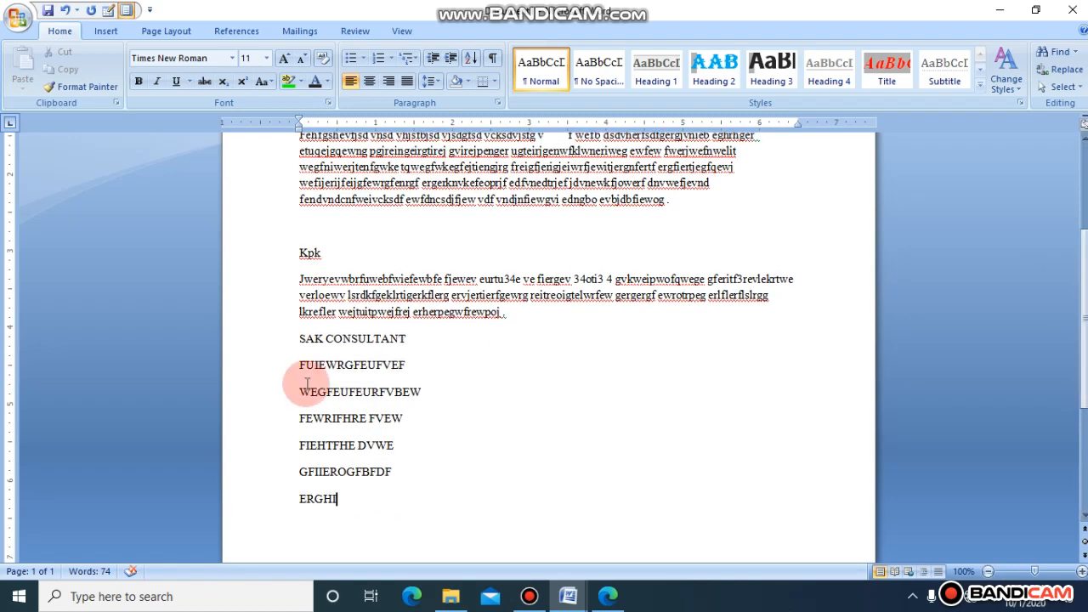
pyautogui.moveTo(302, 367); pyautogui.dragTo(365, 505)
pyautogui.click(583, 437)
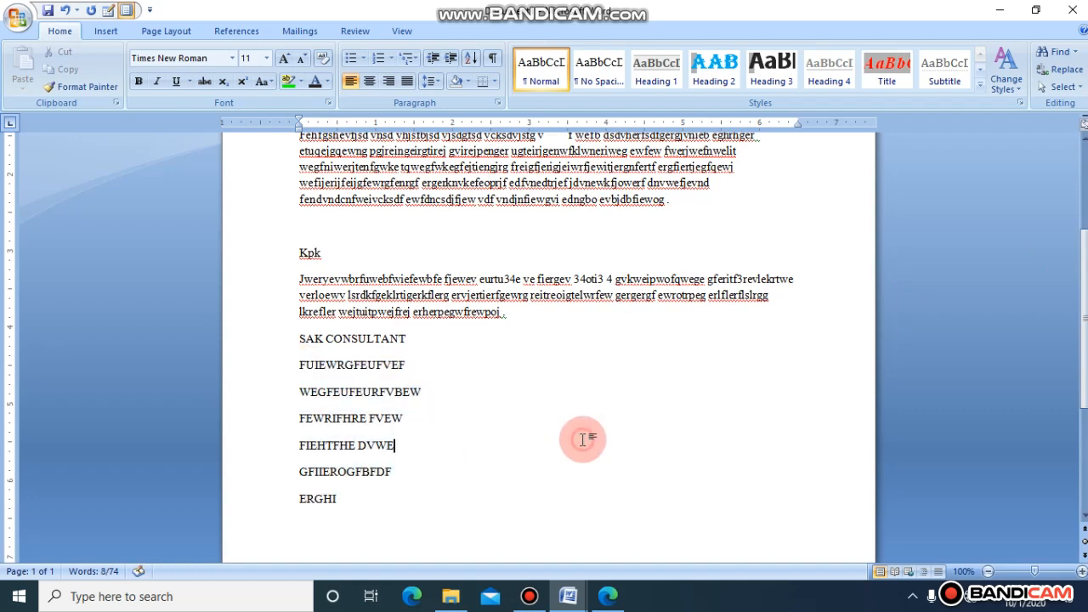
# Apply the Title style to the "Pakistan" line at the start of the document.
pyautogui.moveTo(1085, 253); pyautogui.dragTo(1086, 167)
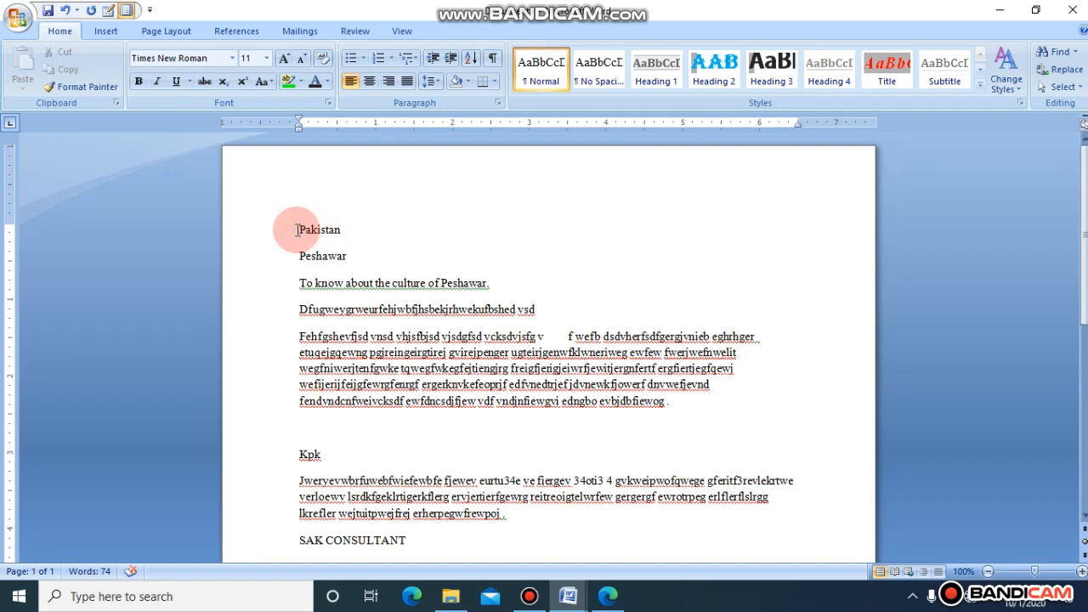
pyautogui.click(889, 71)
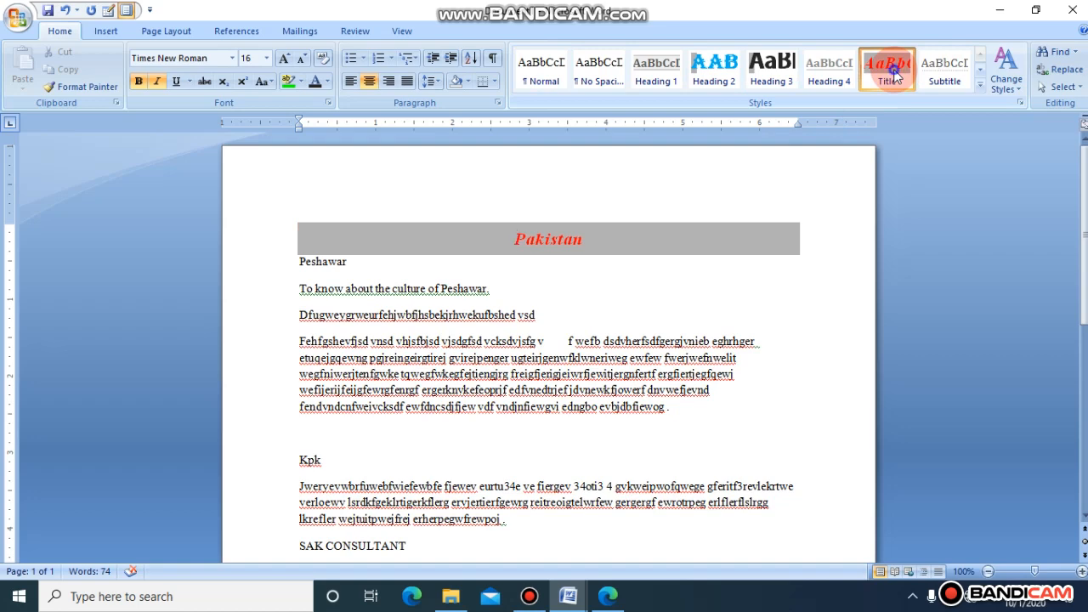
# Modify the Title style to use the Algerian font at size 20.
pyautogui.rightClick(893, 68)
pyautogui.click(920, 98)
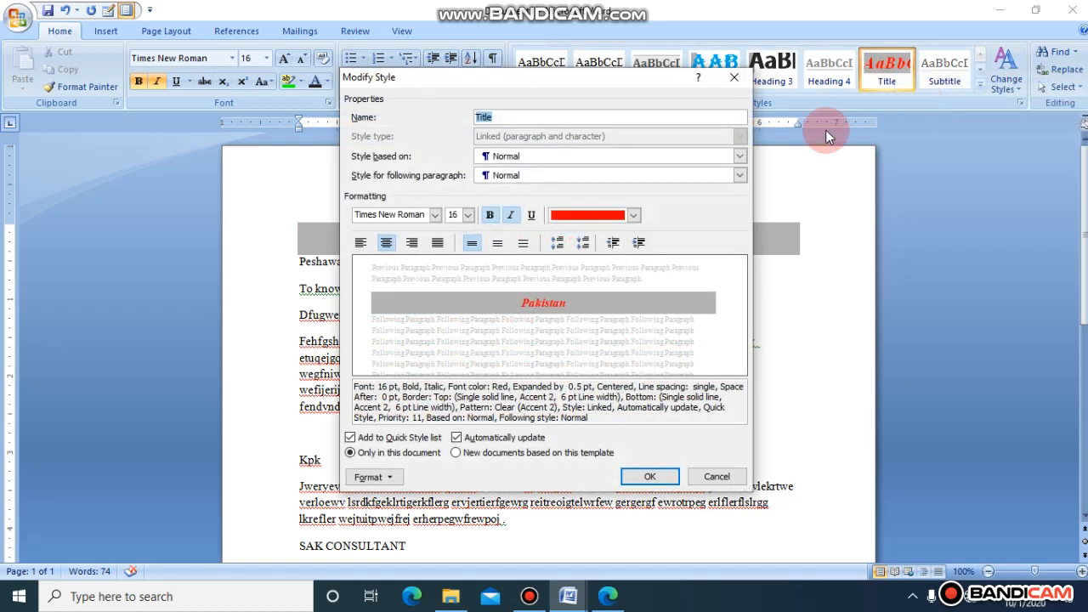
pyautogui.click(435, 216)
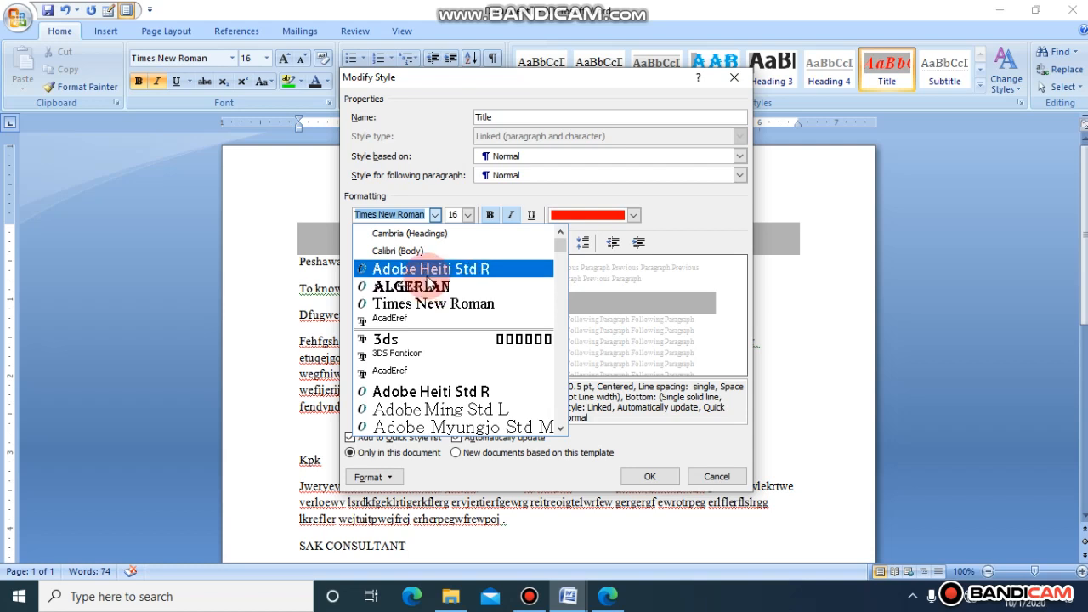
pyautogui.click(428, 287)
pyautogui.click(468, 215)
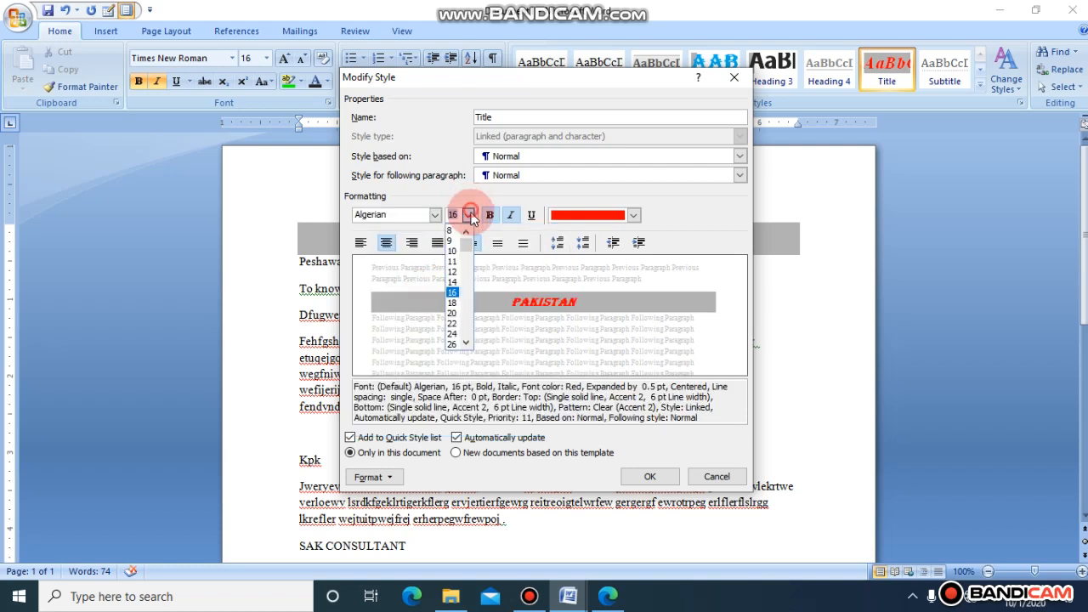
pyautogui.click(451, 312)
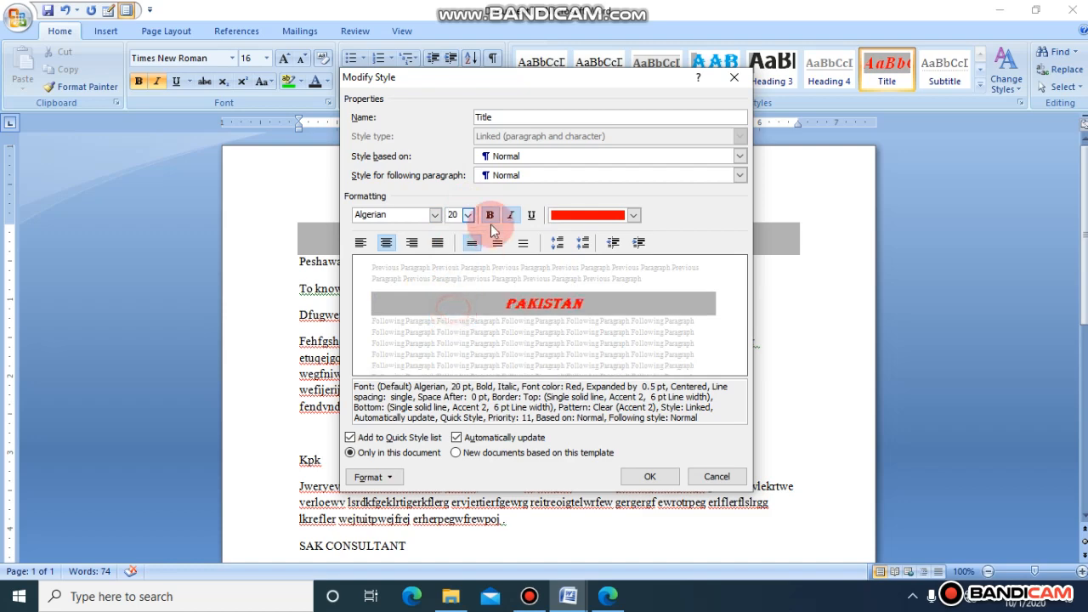
# Remove italics from the Title style and set its font color to standard red.
pyautogui.click(488, 215)
pyautogui.click(487, 215)
pyautogui.click(510, 215)
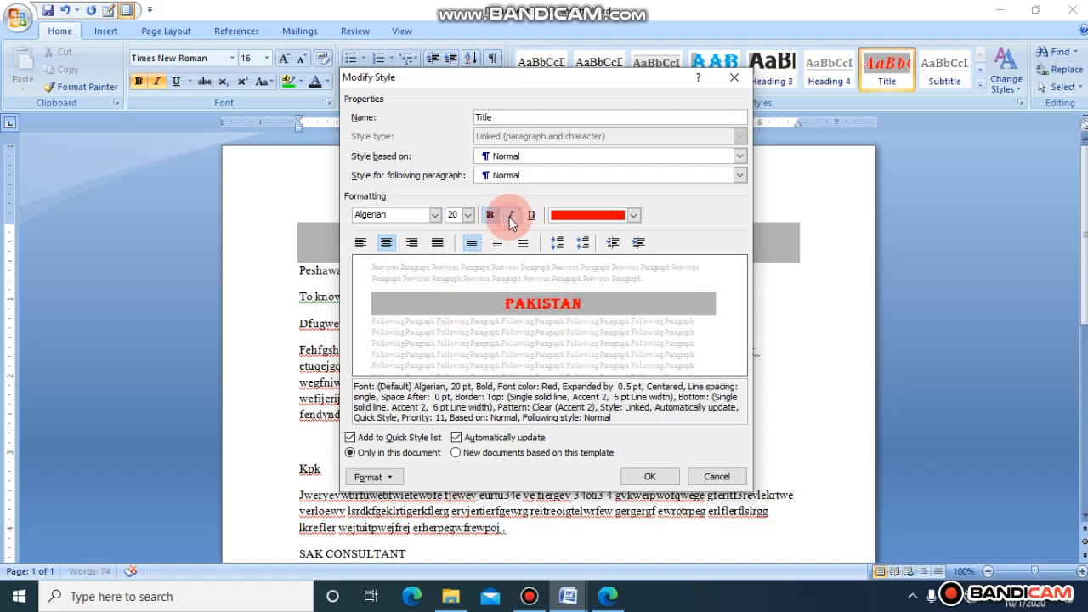
pyautogui.click(633, 215)
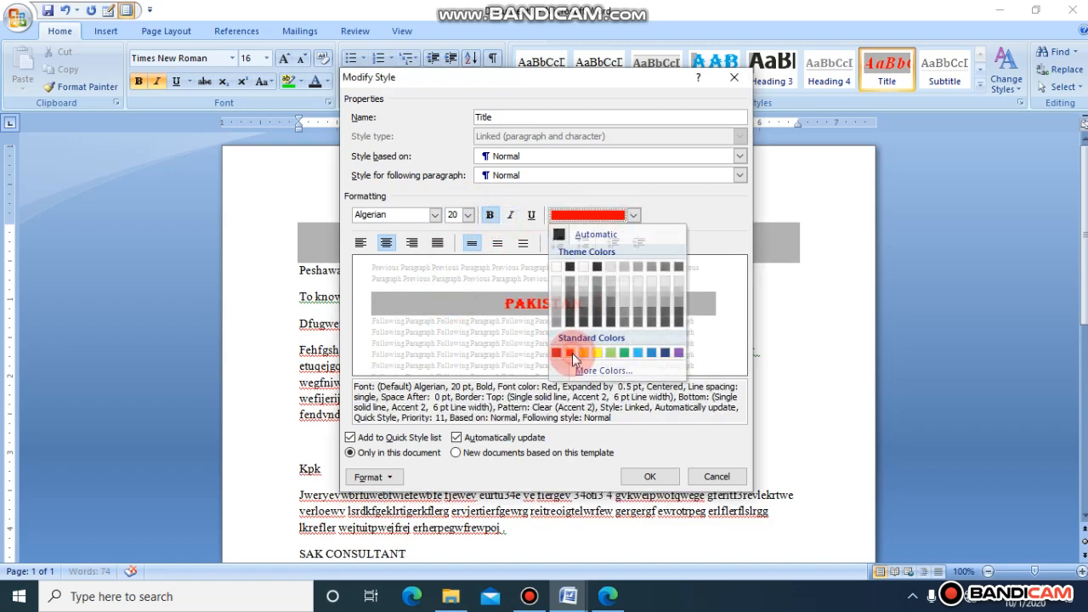
pyautogui.click(572, 354)
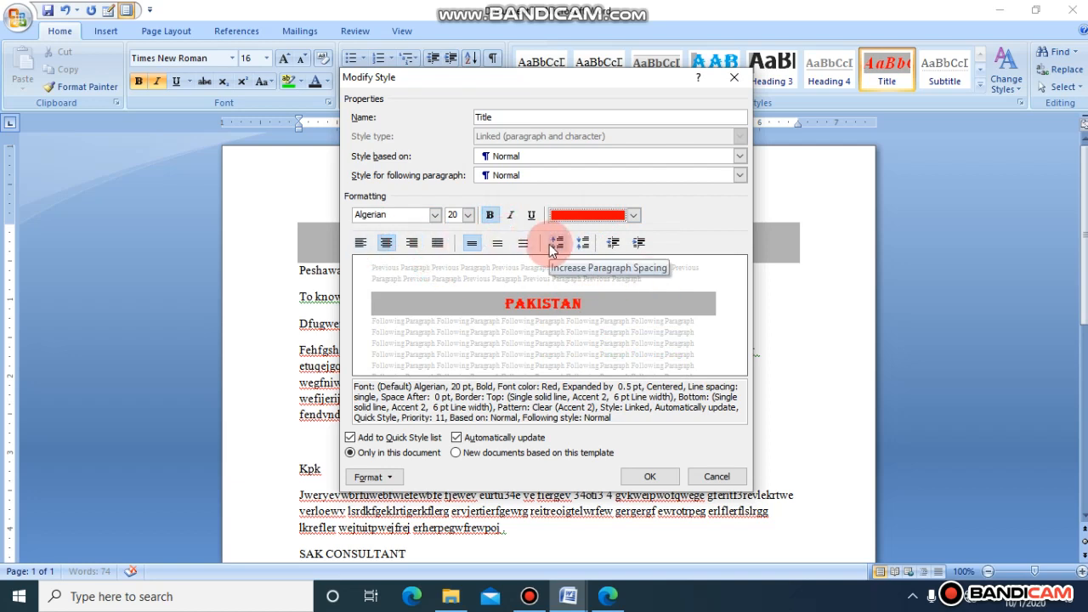
pyautogui.click(458, 437)
pyautogui.click(649, 477)
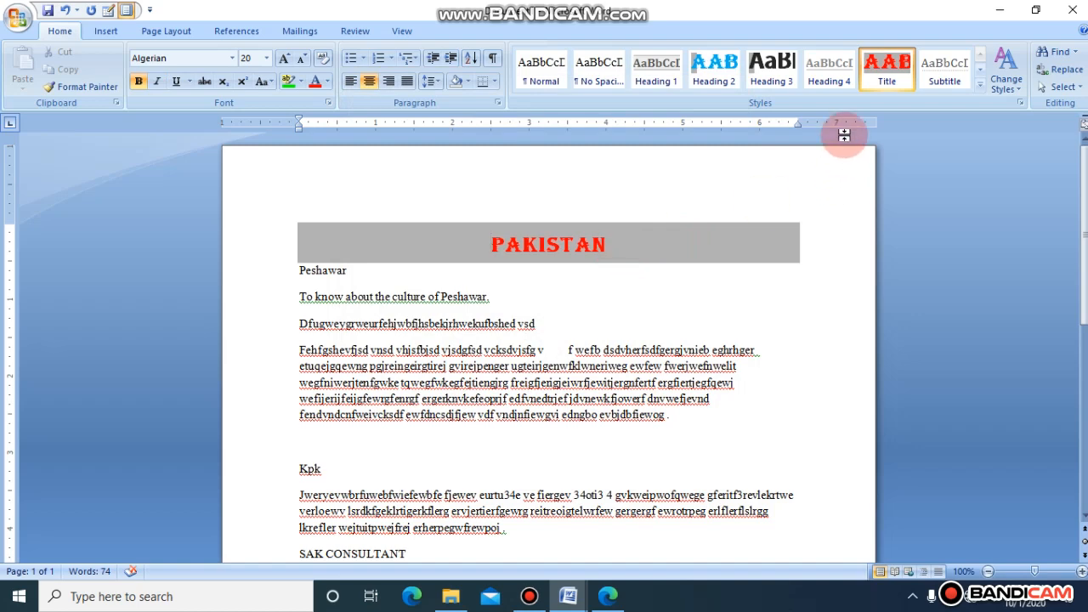
# Modify the Title style to underline its text.
pyautogui.rightClick(876, 75)
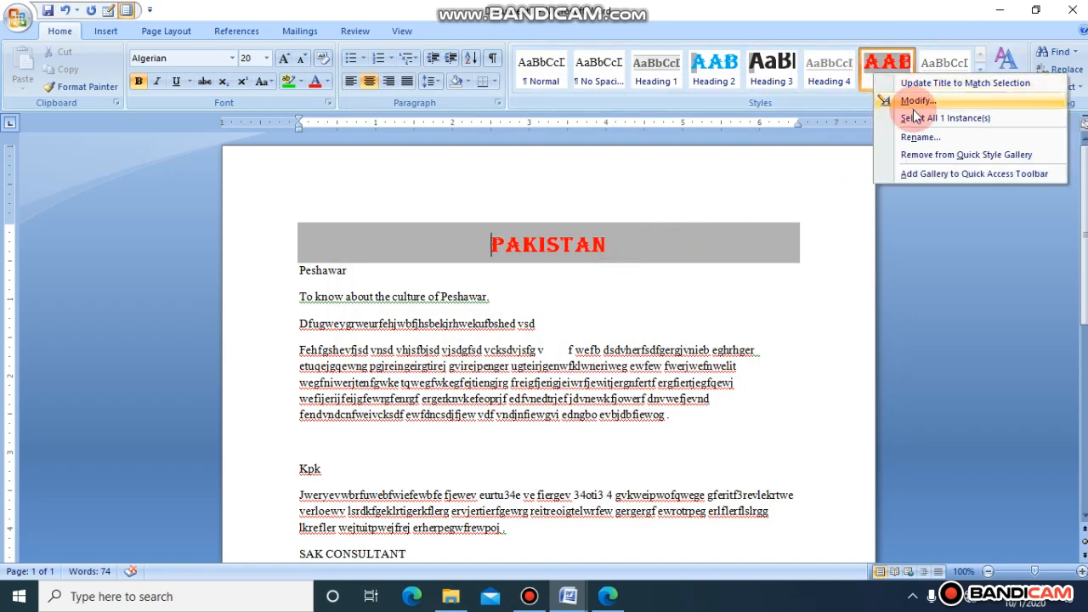
pyautogui.click(913, 100)
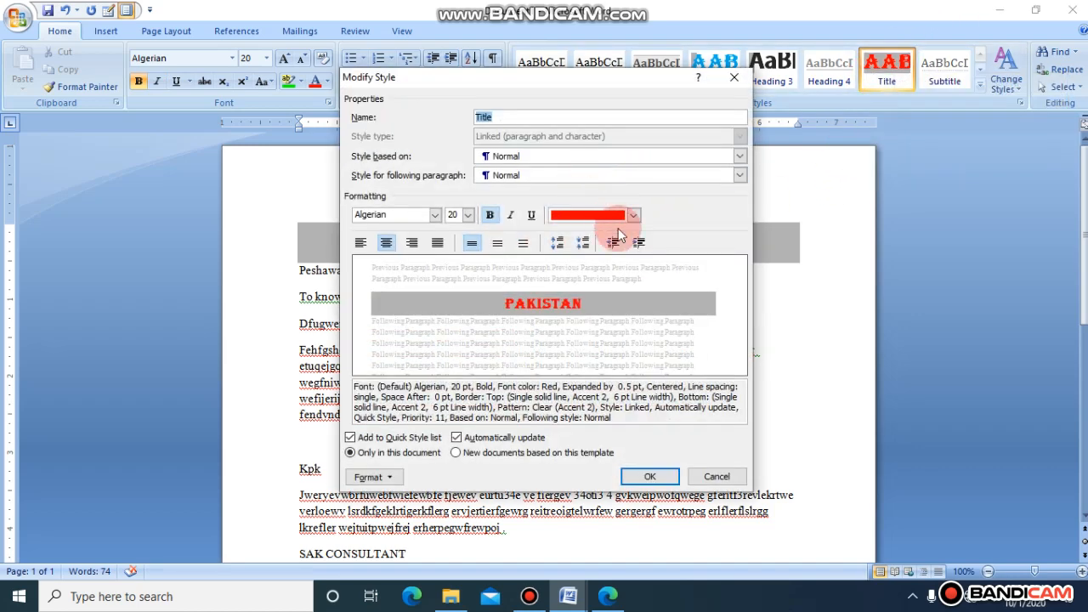
pyautogui.click(532, 215)
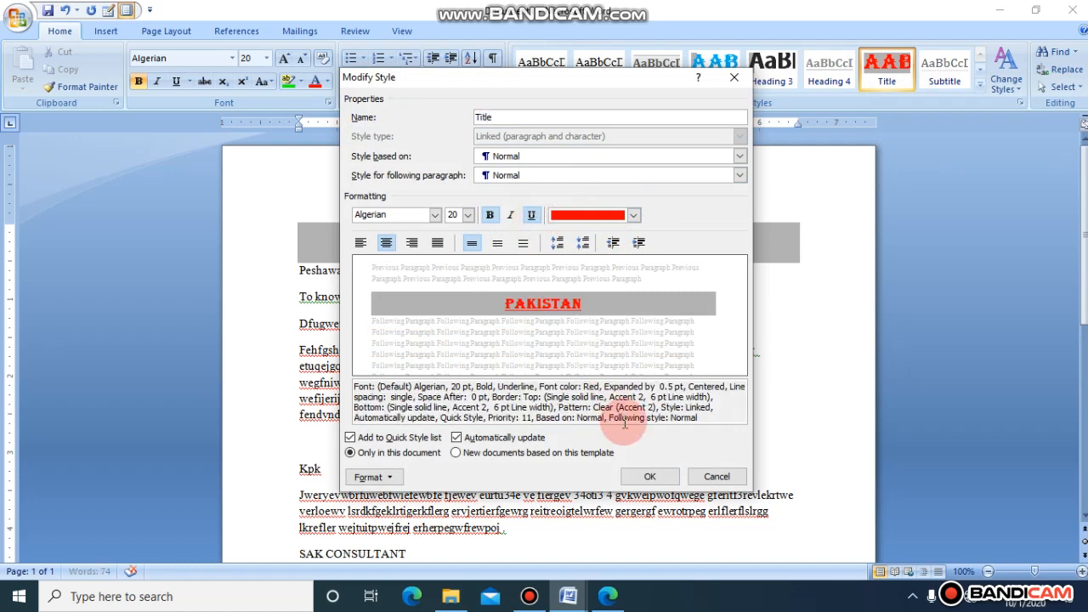
pyautogui.click(650, 476)
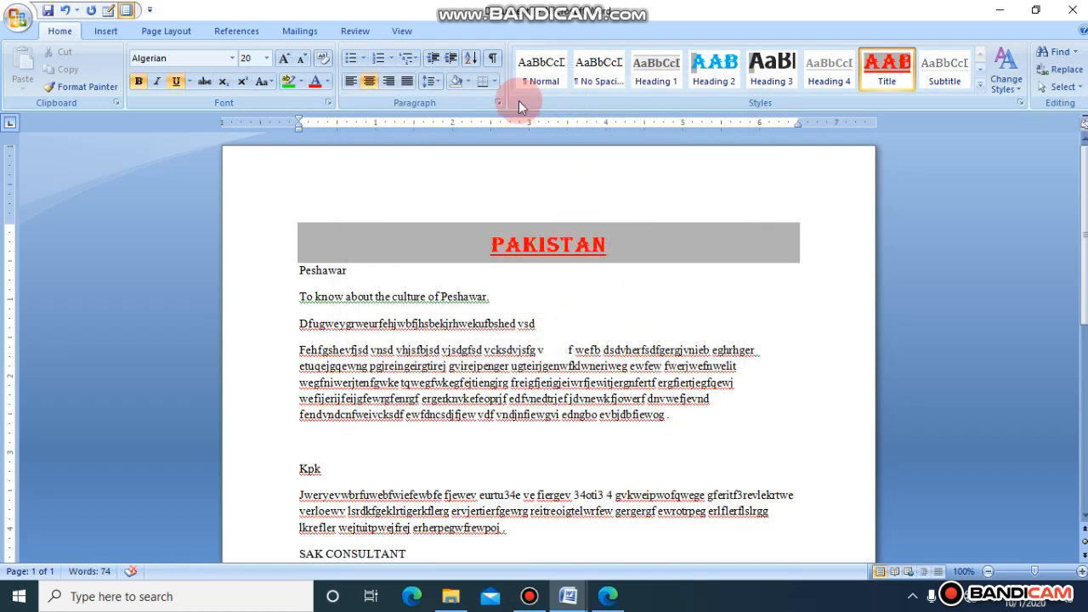
# Modify the Title style's border to the Box setting with the 6 pt solid line.
pyautogui.rightClick(890, 66)
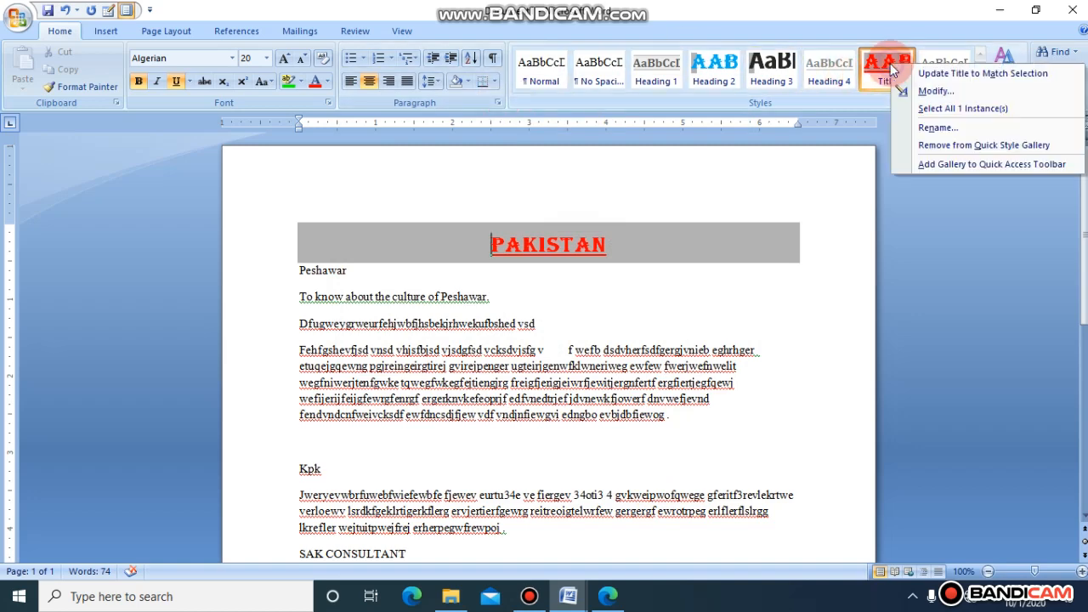
pyautogui.click(933, 91)
pyautogui.click(368, 477)
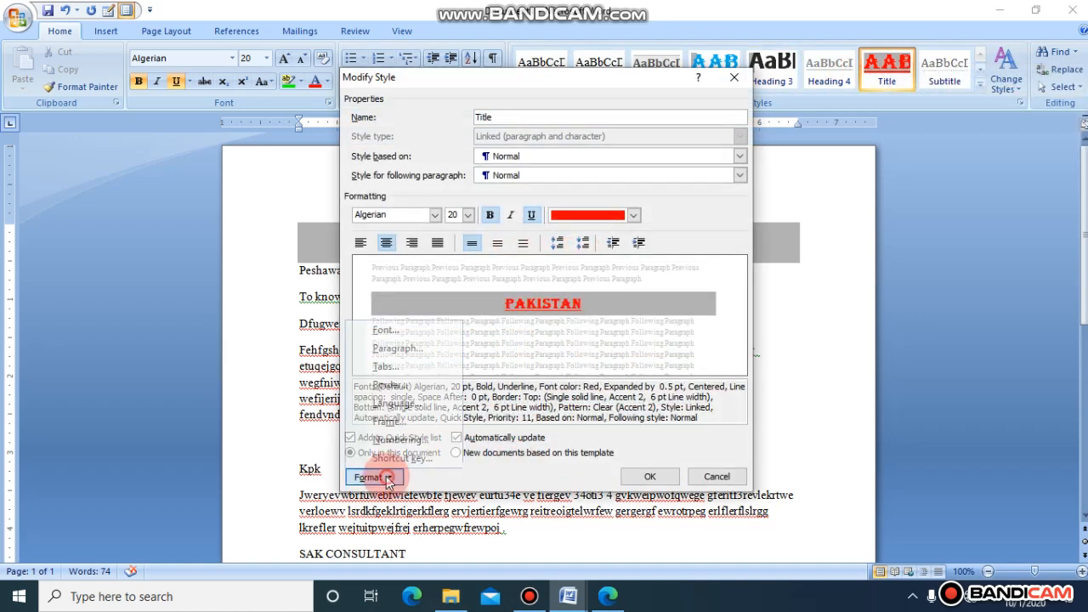
pyautogui.click(425, 384)
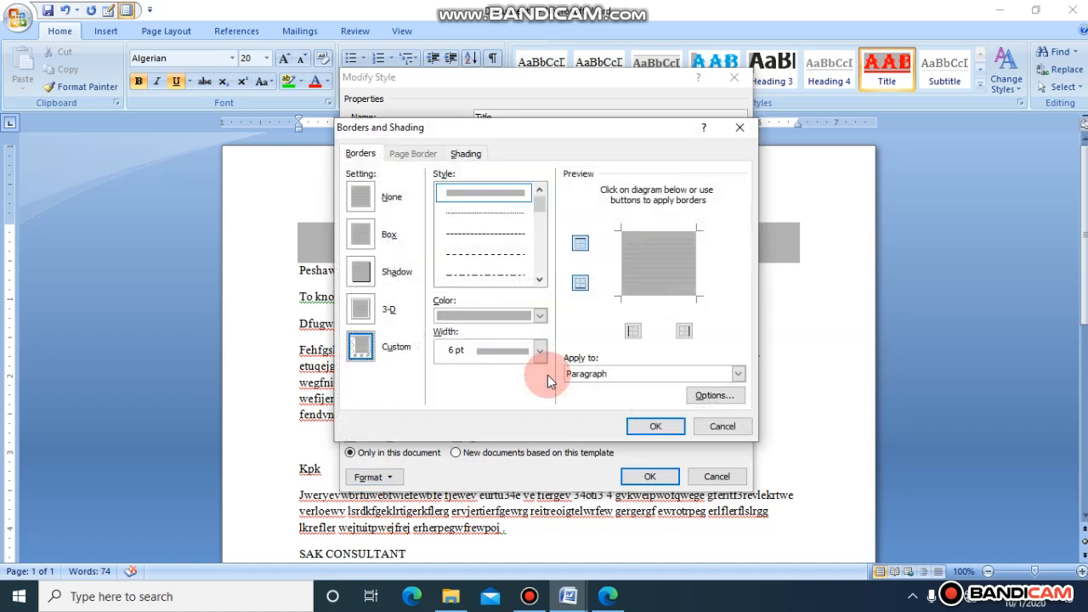
pyautogui.click(361, 235)
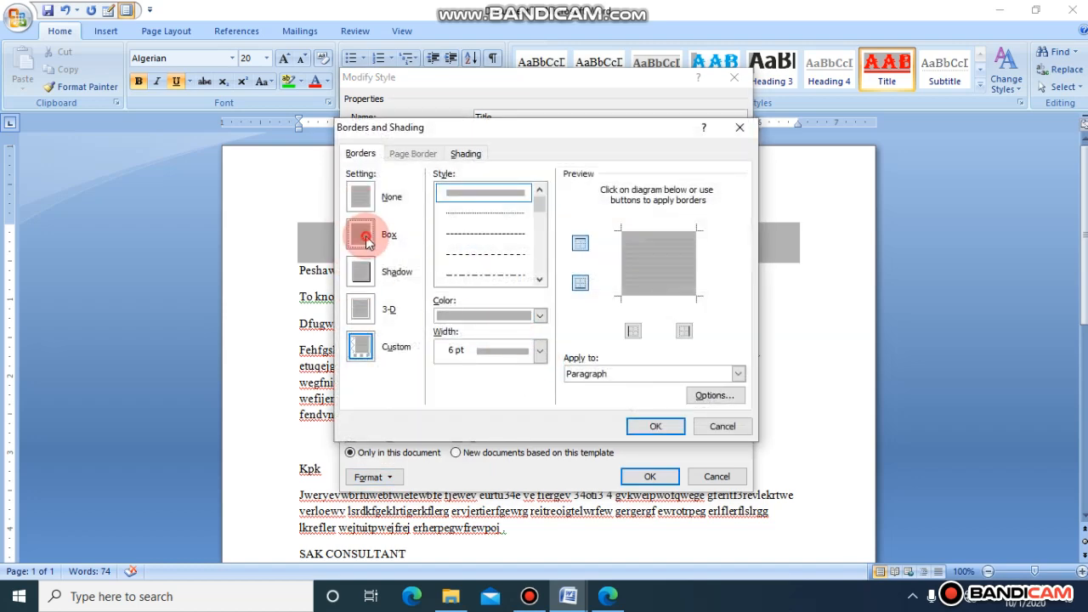
pyautogui.click(655, 425)
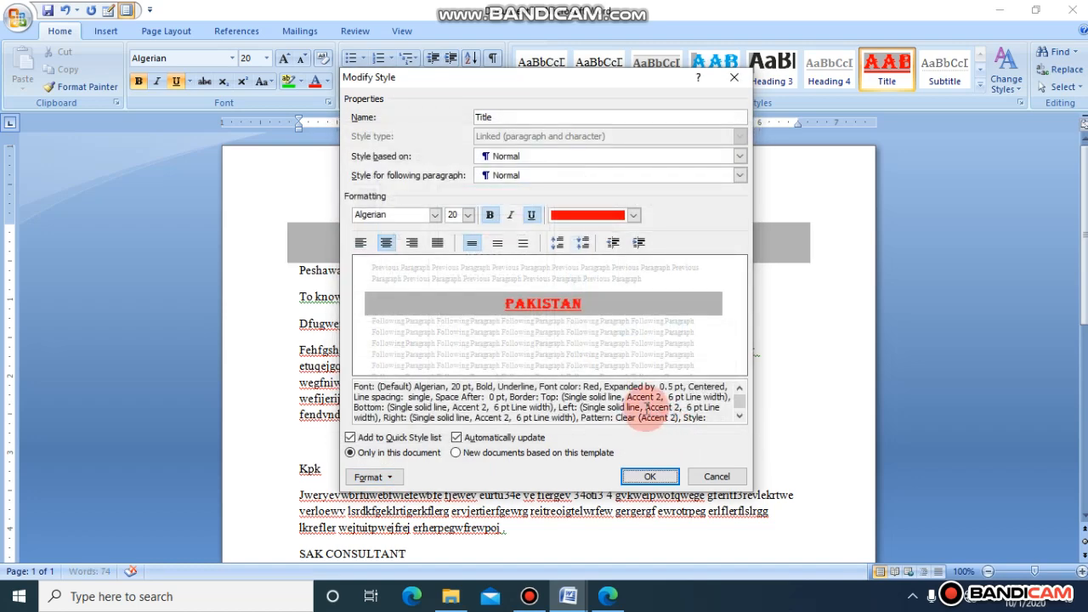
pyautogui.click(651, 476)
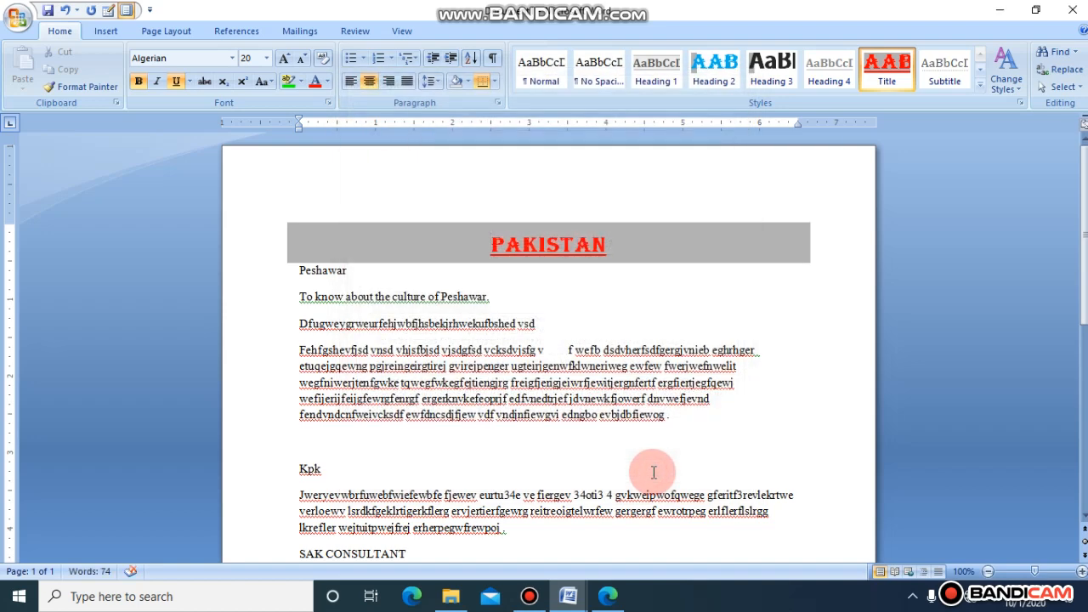
# Select the "Pakistan" heading and check the border settings of the Title style.
pyautogui.moveTo(483, 249); pyautogui.dragTo(620, 248)
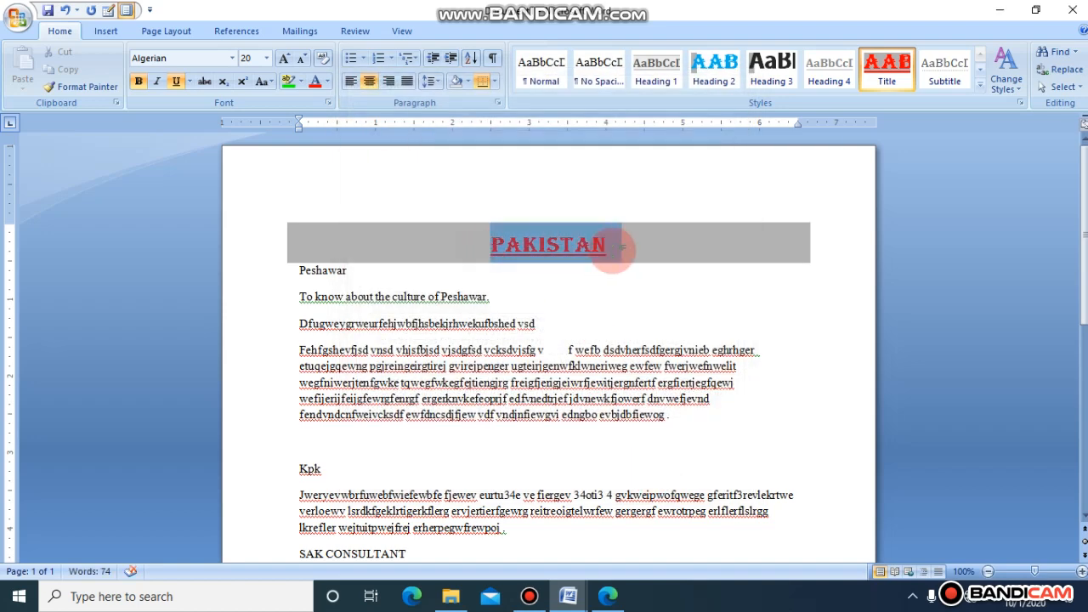
pyautogui.rightClick(883, 65)
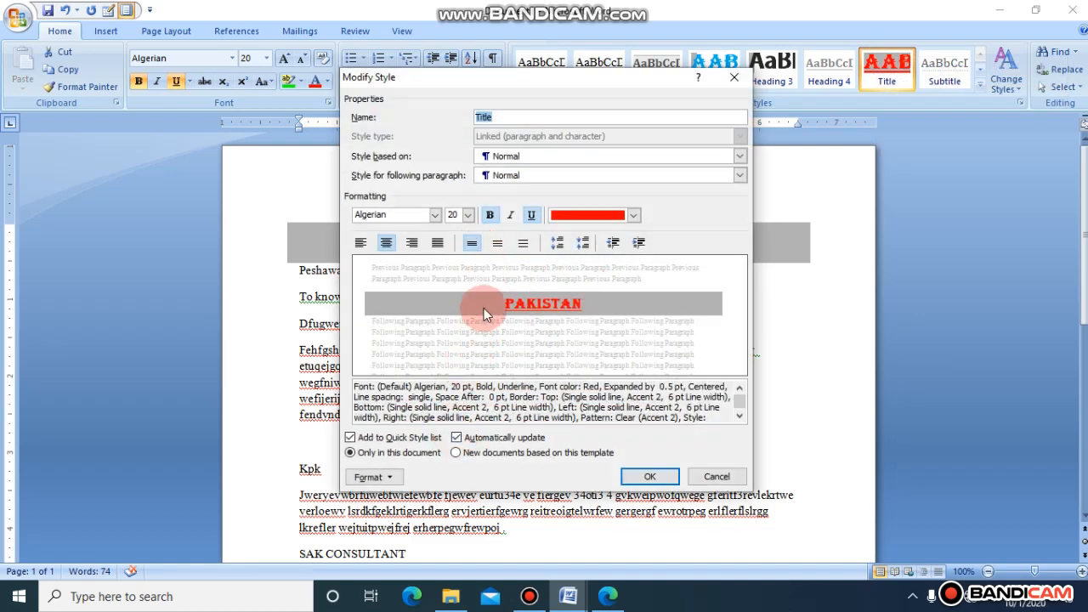
pyautogui.click(367, 476)
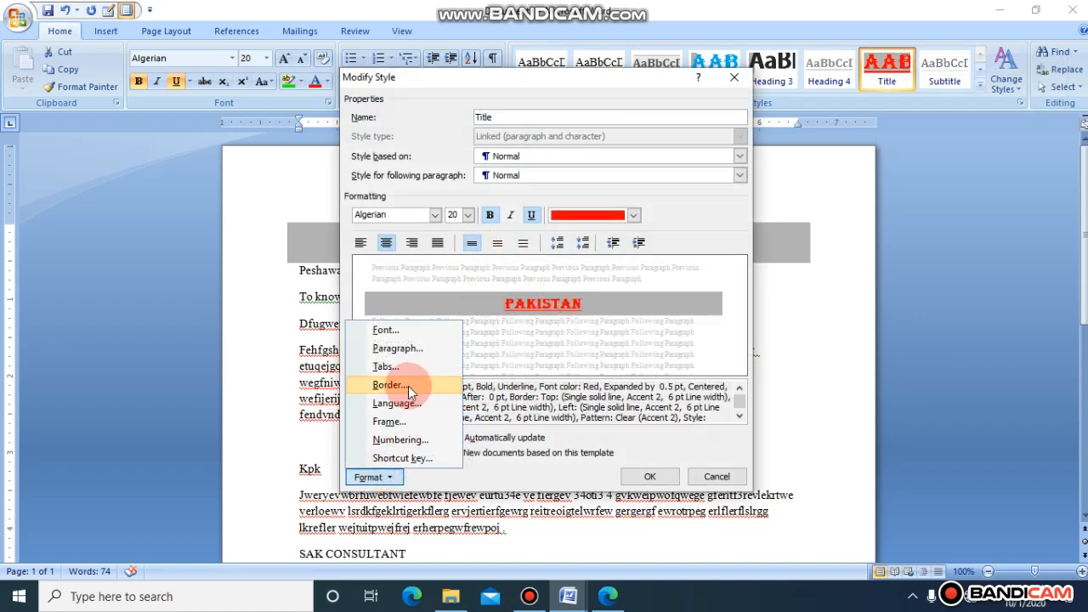
pyautogui.click(408, 386)
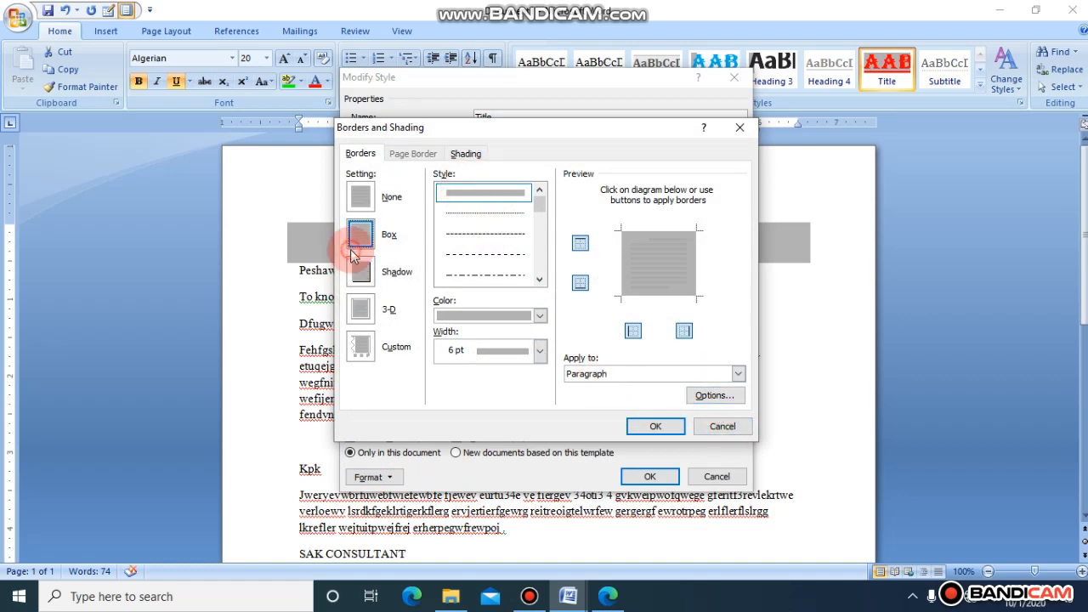
pyautogui.click(654, 426)
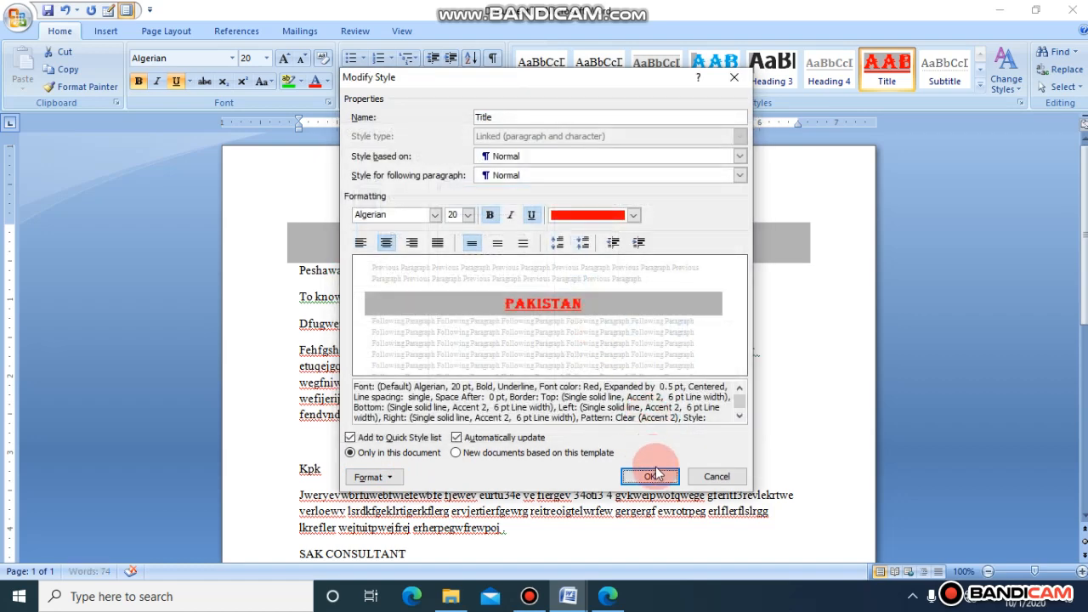
pyautogui.click(651, 475)
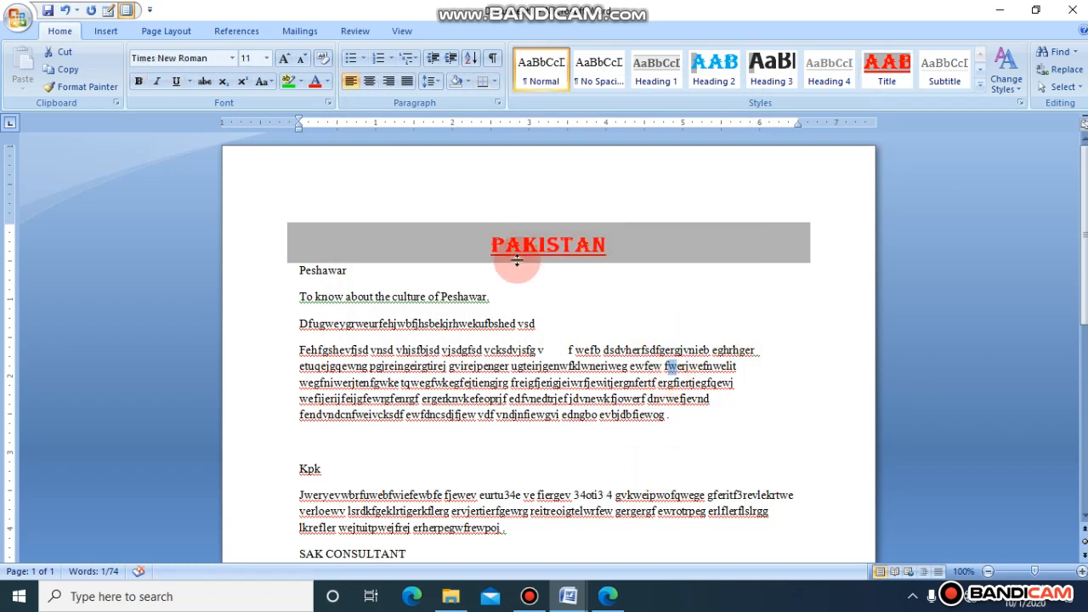
# Apply All Borders directly to the "Pakistan" heading.
pyautogui.moveTo(488, 244); pyautogui.dragTo(620, 244)
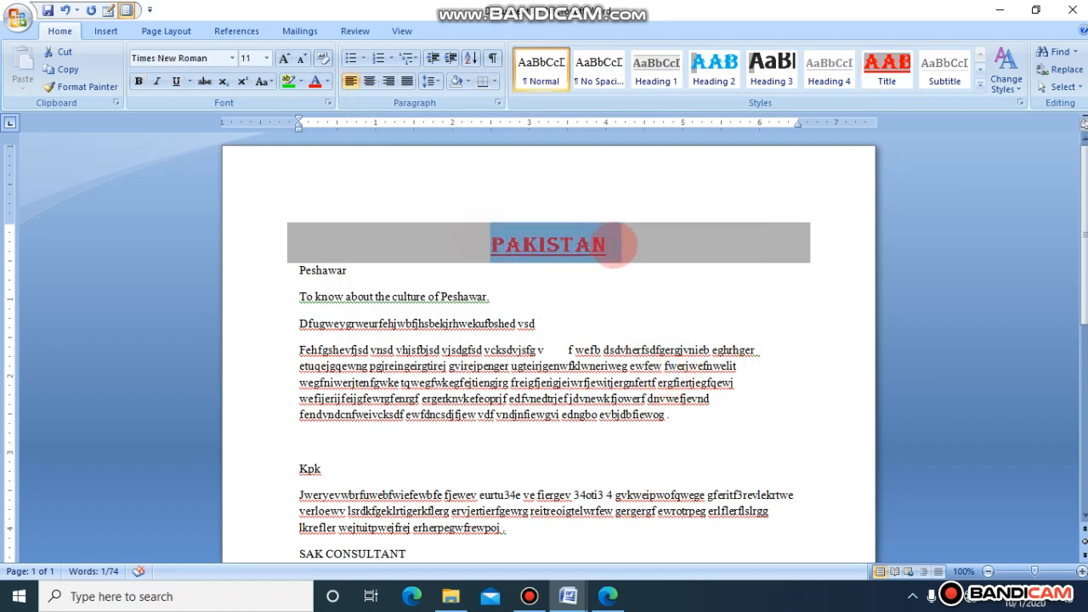
pyautogui.click(495, 81)
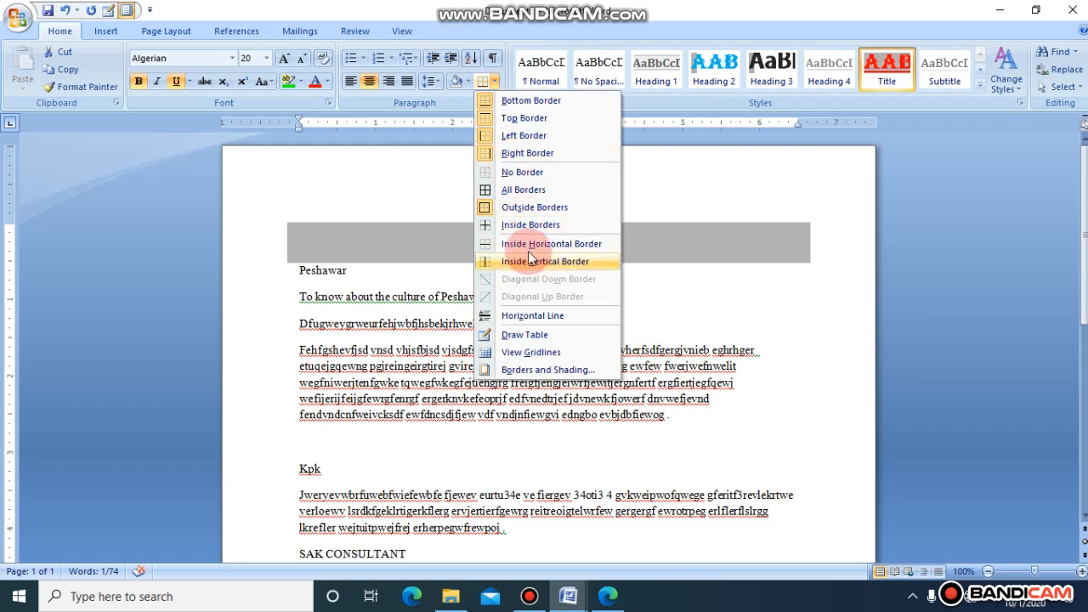
pyautogui.click(523, 189)
pyautogui.click(710, 197)
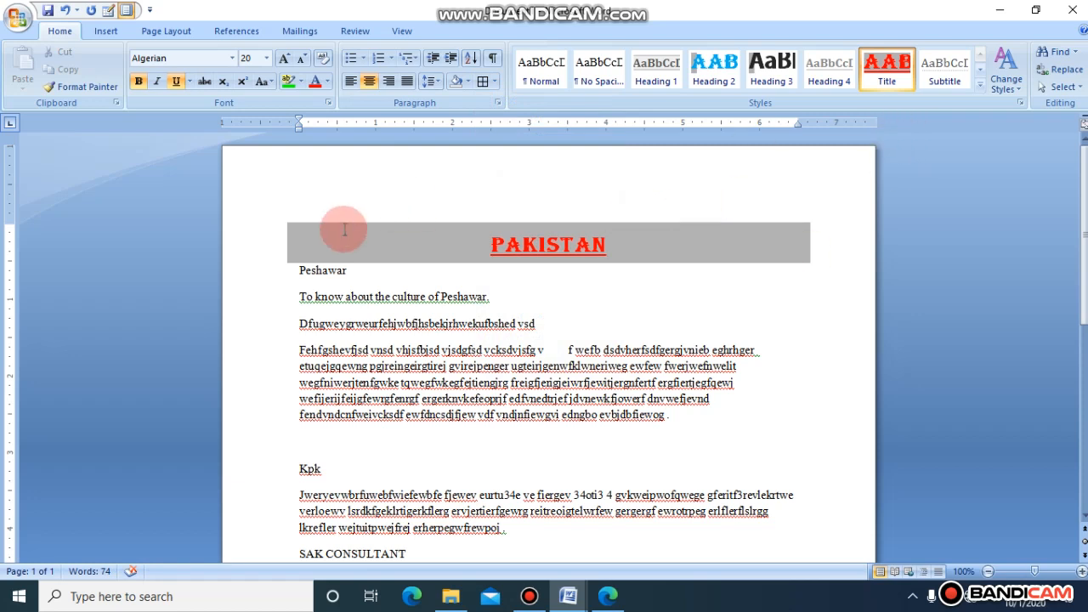
# Apply the Subtitle style to the "Peshawar" line and set the style's font to Times New Roman, size 16.
pyautogui.click(296, 270)
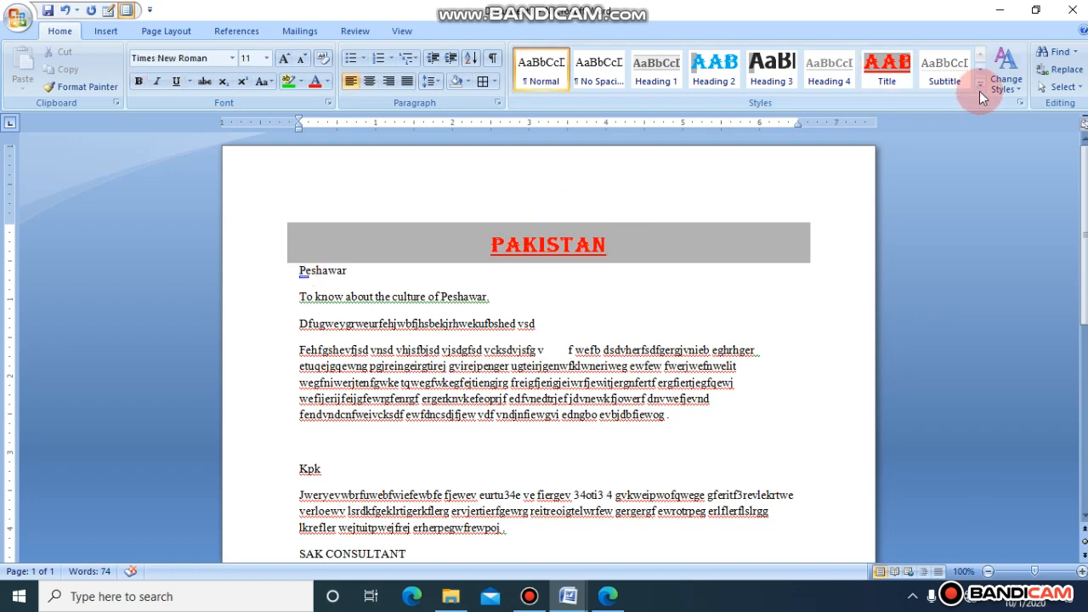
pyautogui.click(956, 81)
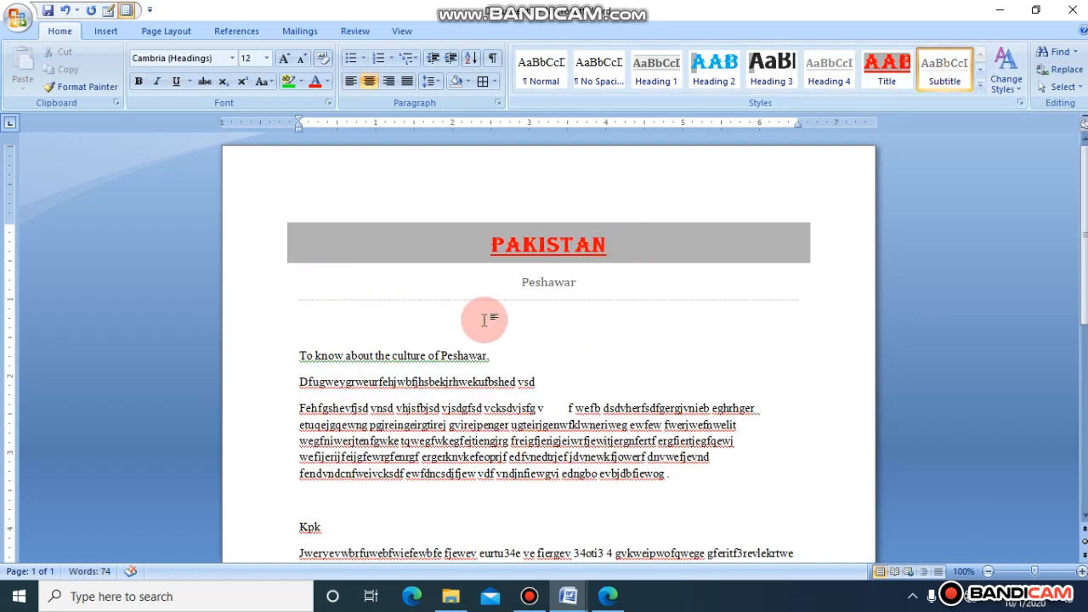
pyautogui.rightClick(945, 70)
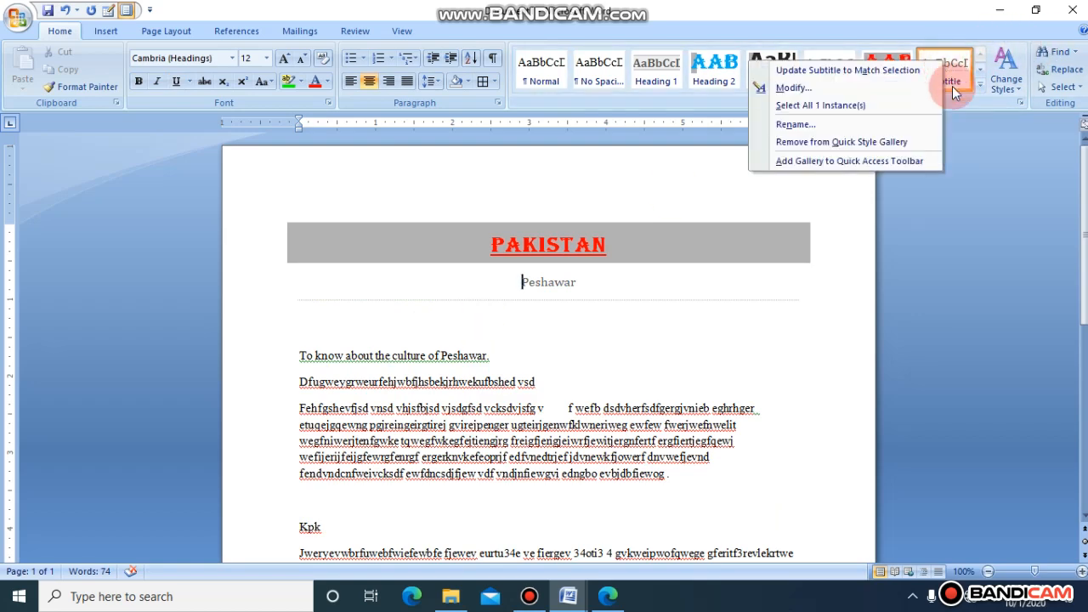
pyautogui.click(912, 91)
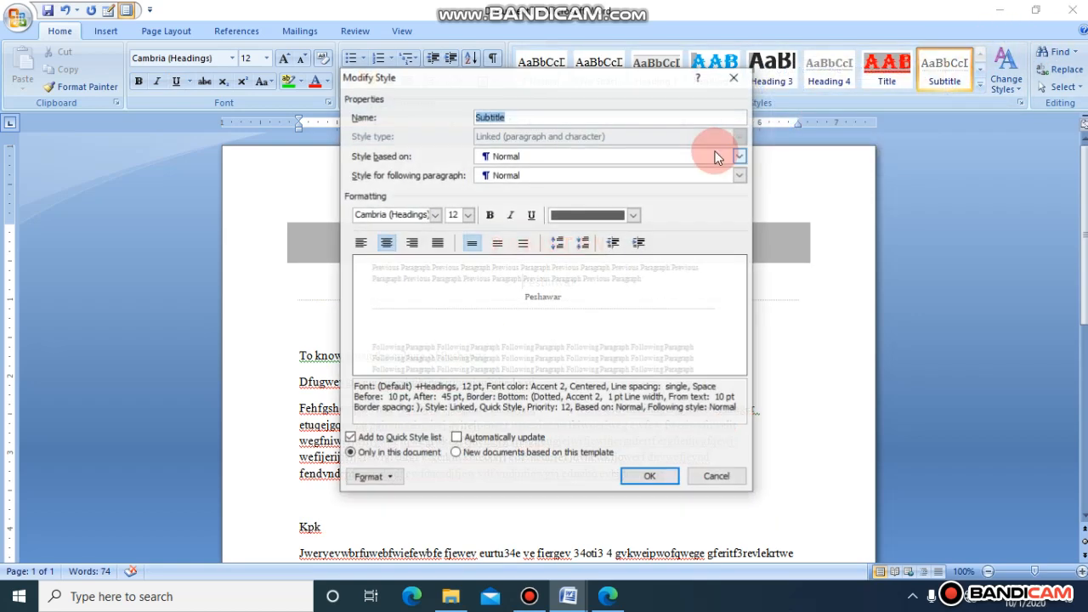
pyautogui.click(433, 214)
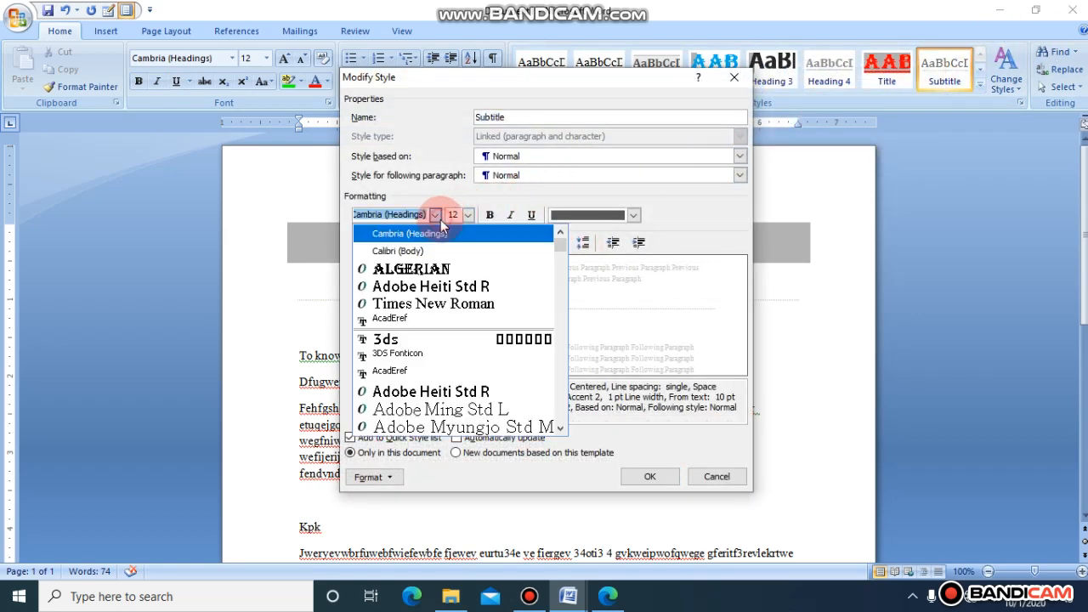
pyautogui.click(435, 303)
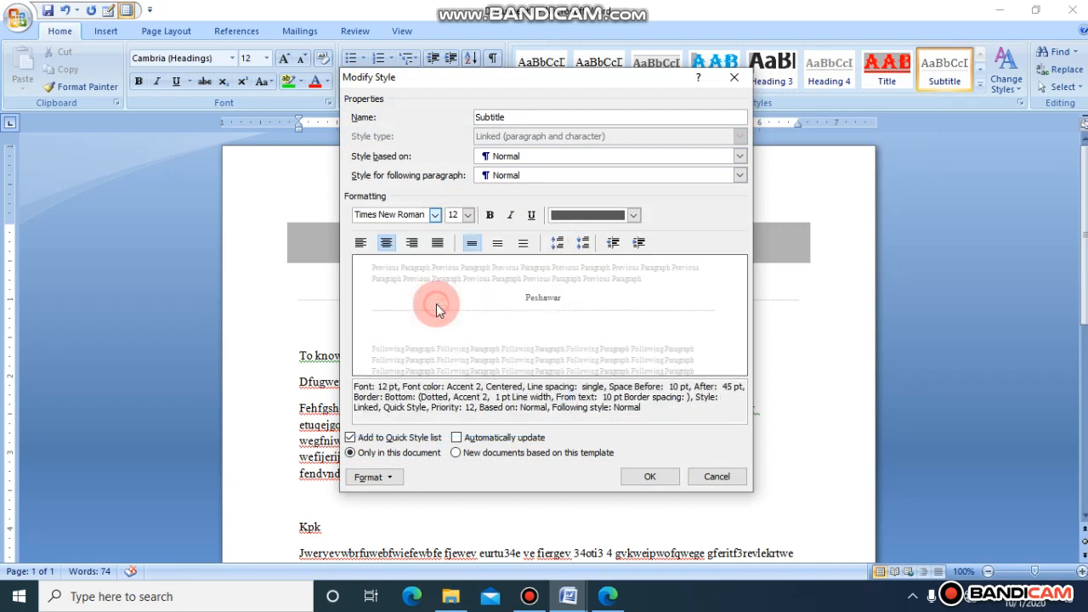
pyautogui.click(468, 215)
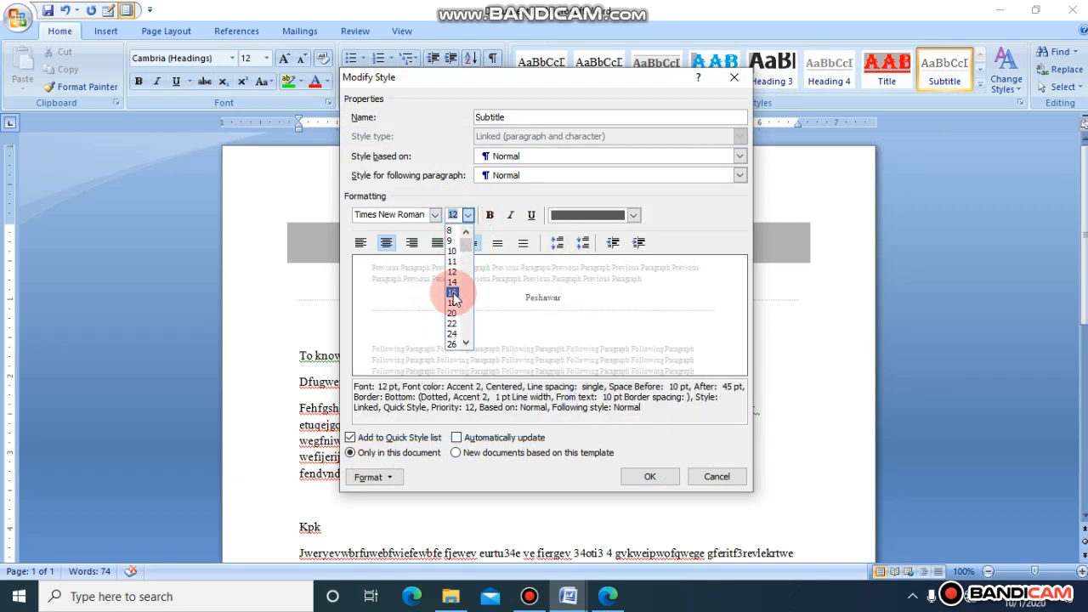
pyautogui.click(450, 292)
# Make the Subtitle style bold and set its font color to the standard Purple.
pyautogui.click(490, 215)
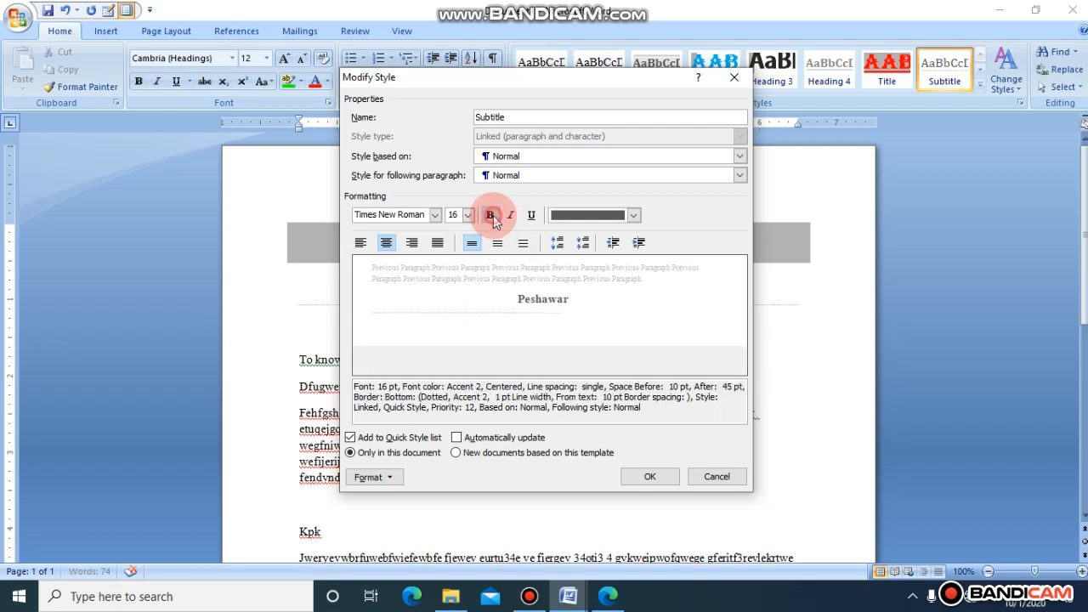
pyautogui.click(515, 215)
pyautogui.click(515, 215)
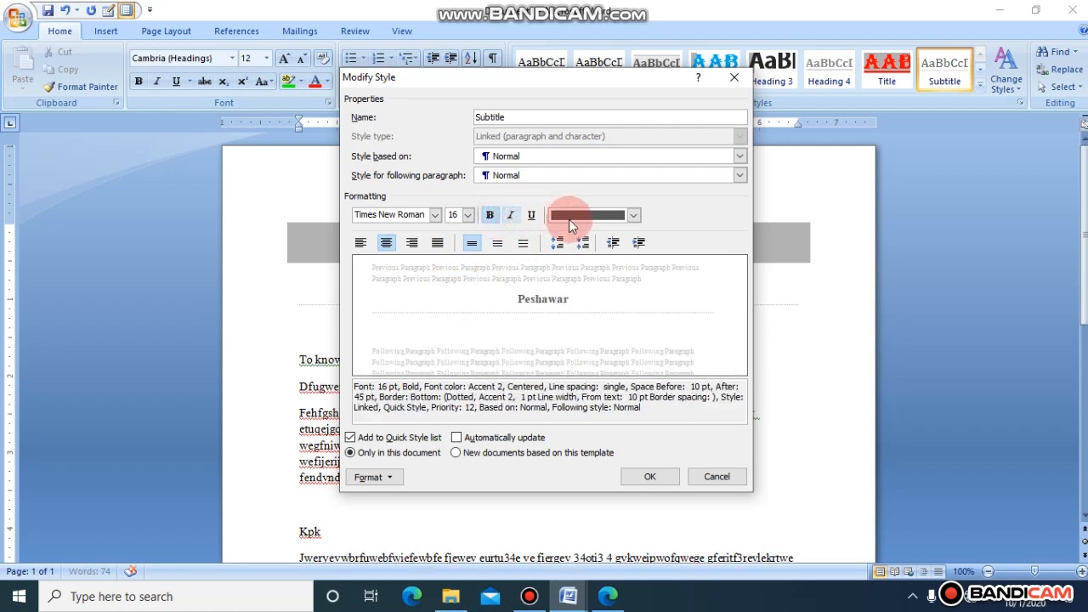
pyautogui.click(571, 217)
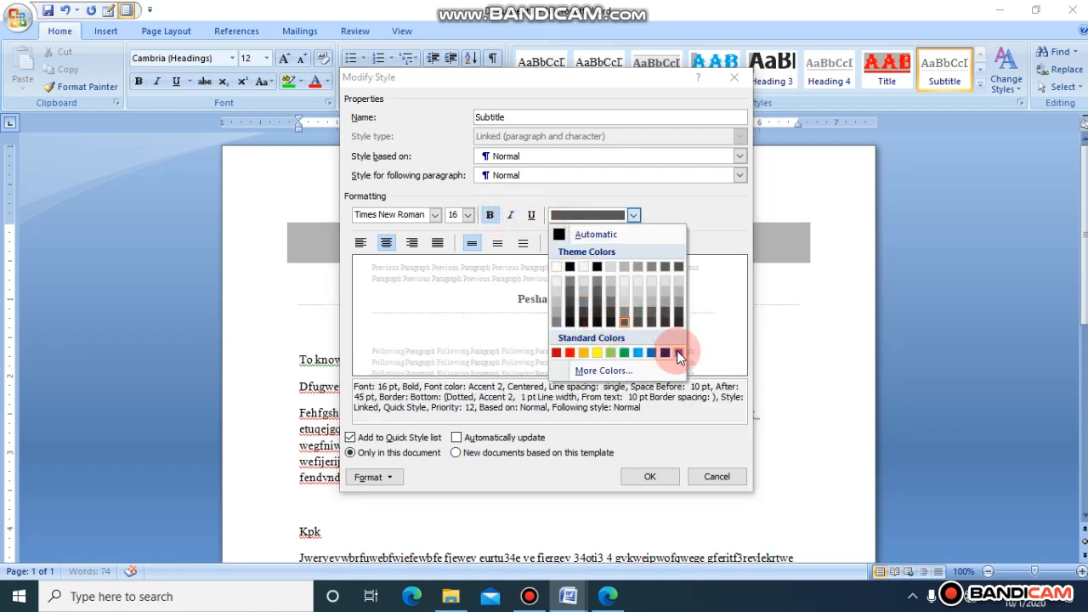
pyautogui.click(677, 352)
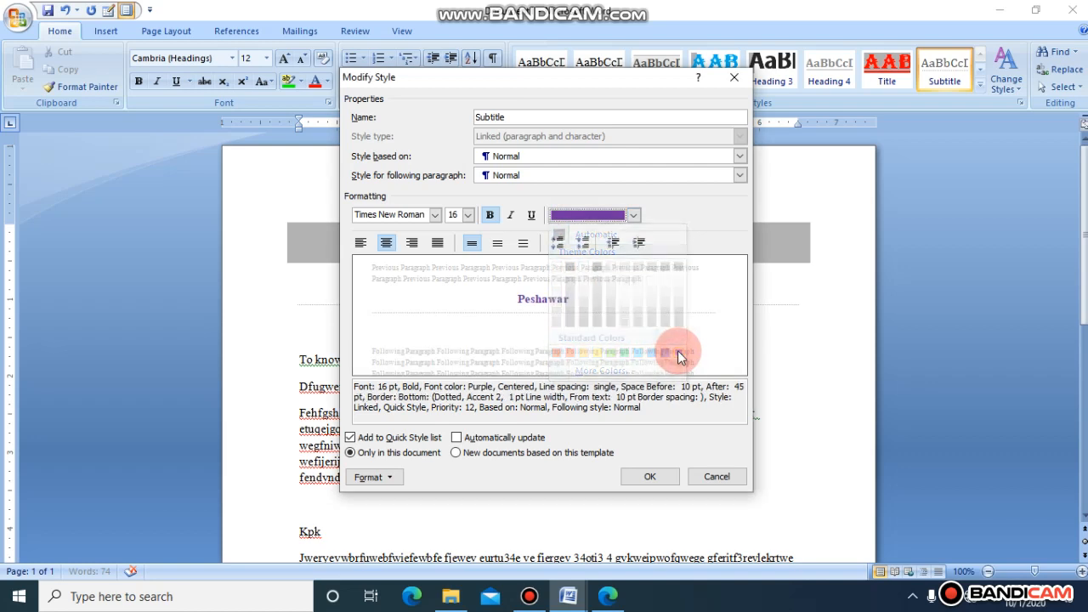
# Turn on automatic updating for the Subtitle style, align it left, and save the style changes.
pyautogui.click(456, 436)
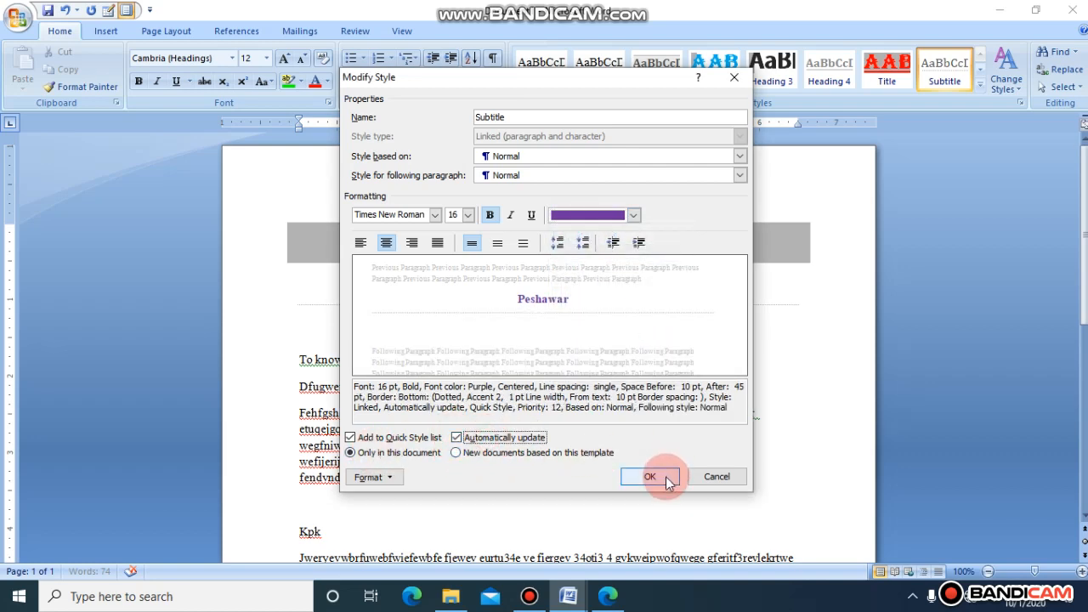
pyautogui.click(361, 243)
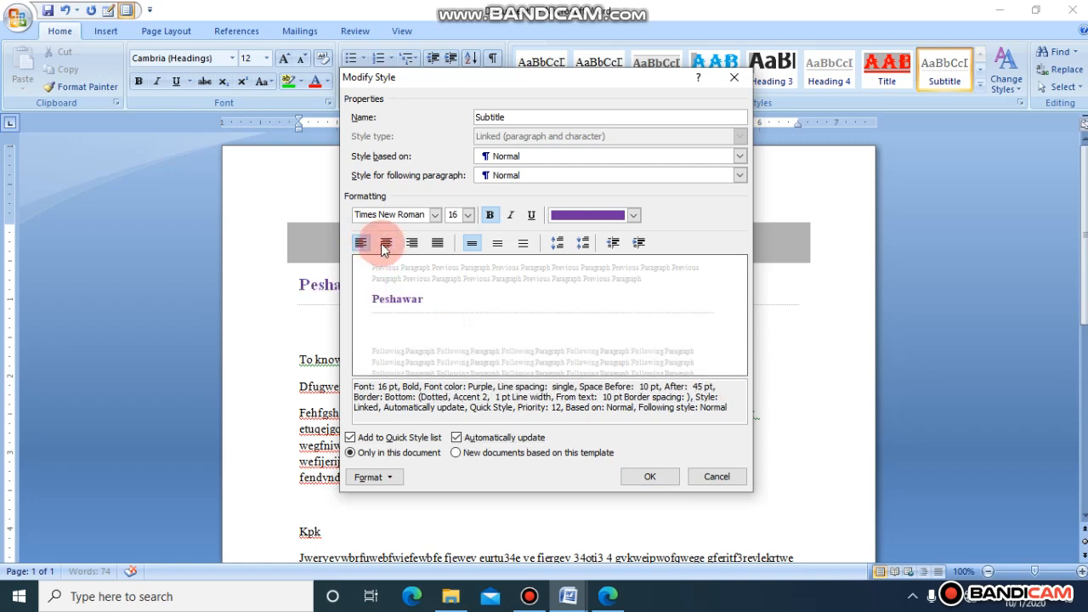
pyautogui.click(385, 244)
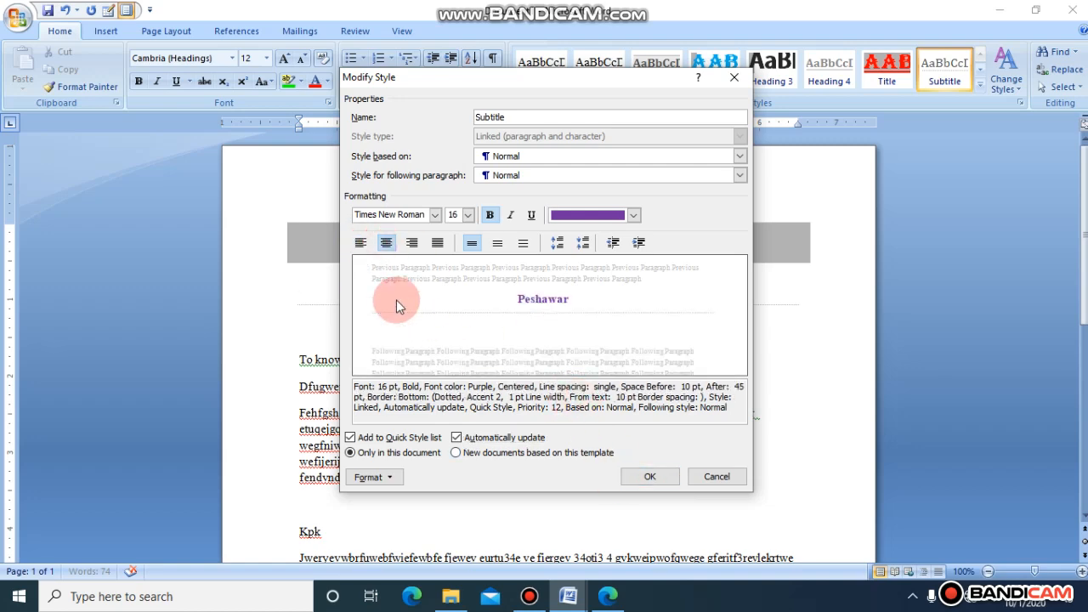
pyautogui.click(362, 245)
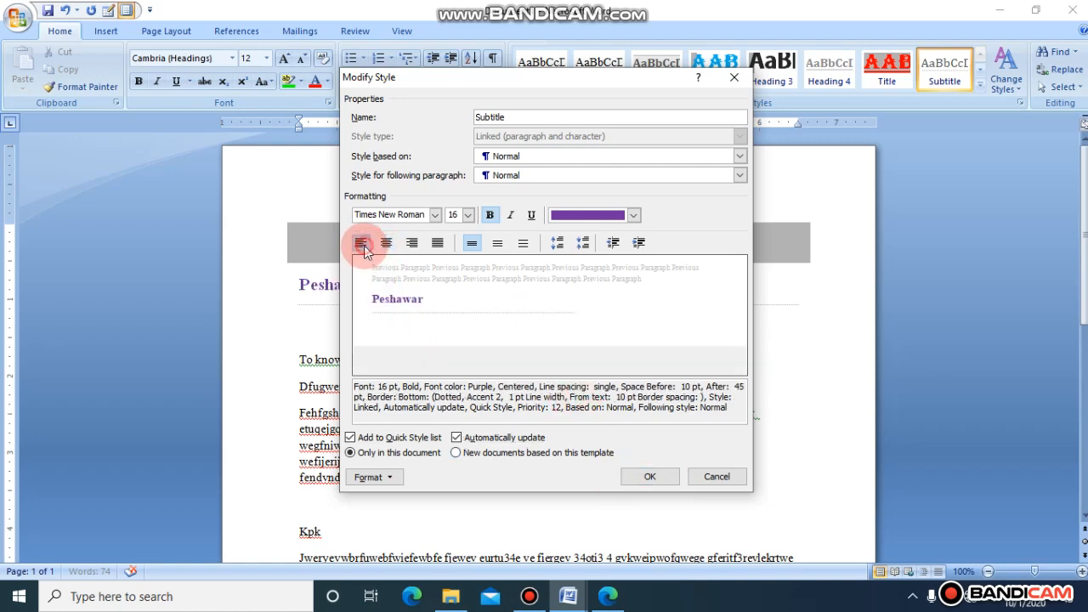
pyautogui.click(652, 475)
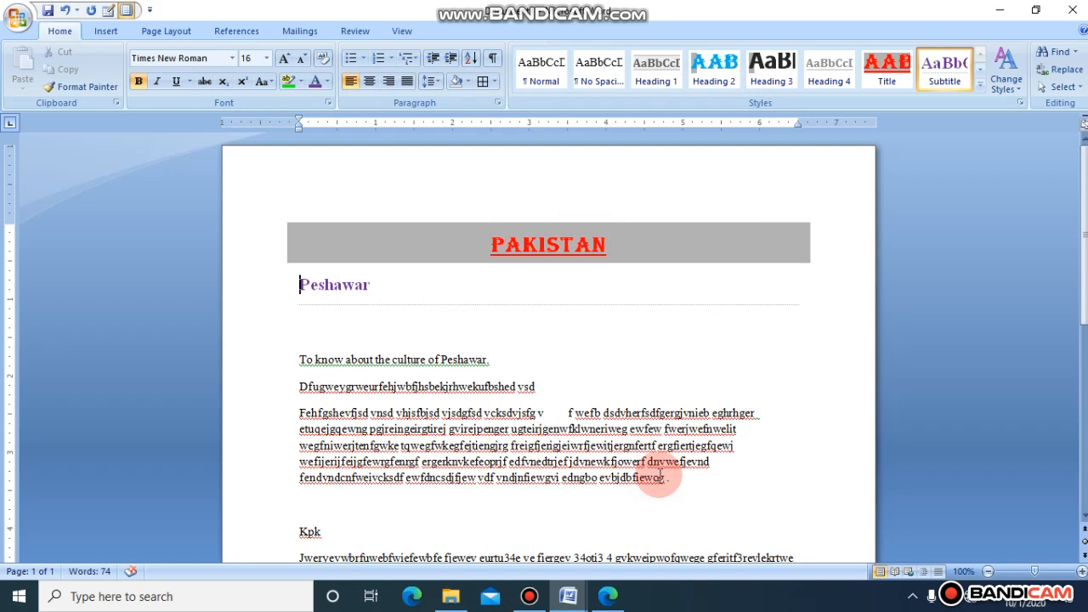
# Apply the Heading 1 style to the "To know about the culture of Peshawar." line and set the style's font to Times New Roman, size 14.
pyautogui.click(296, 359)
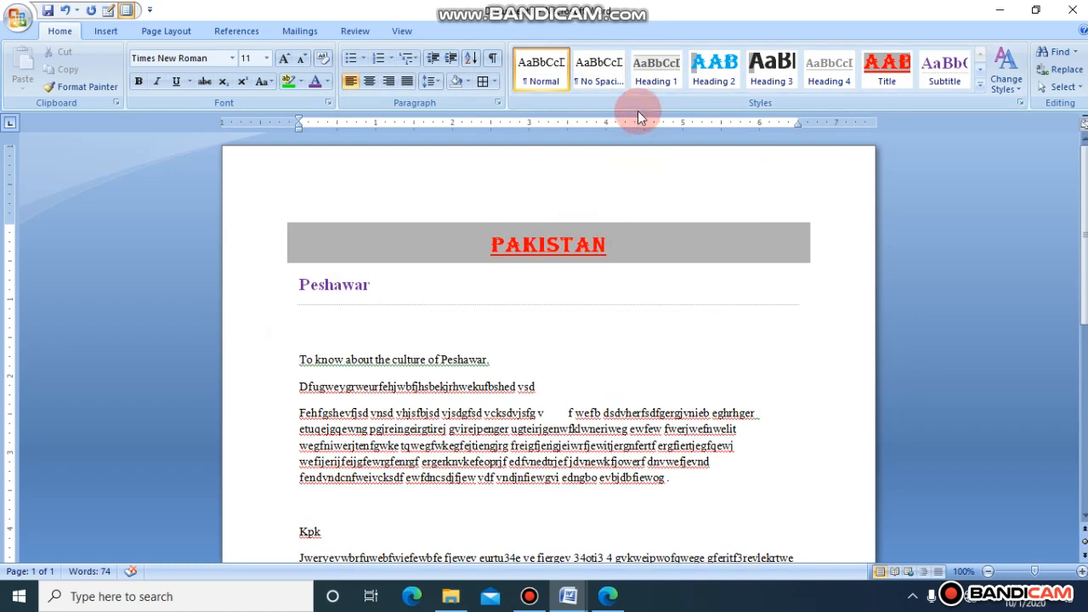
pyautogui.click(647, 82)
pyautogui.rightClick(647, 83)
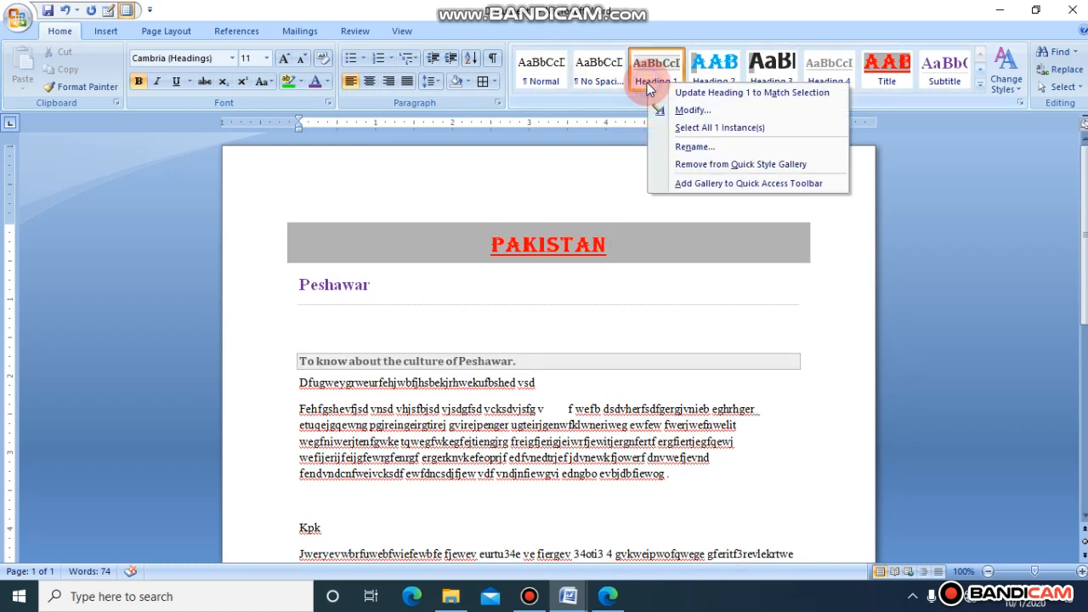
pyautogui.click(653, 110)
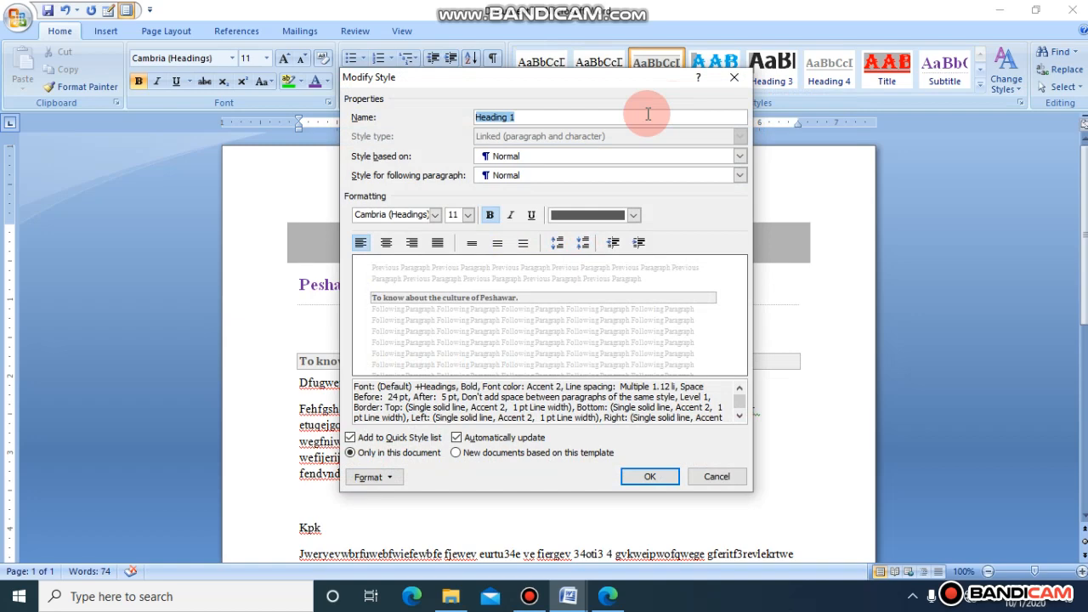
pyautogui.click(434, 214)
pyautogui.click(400, 270)
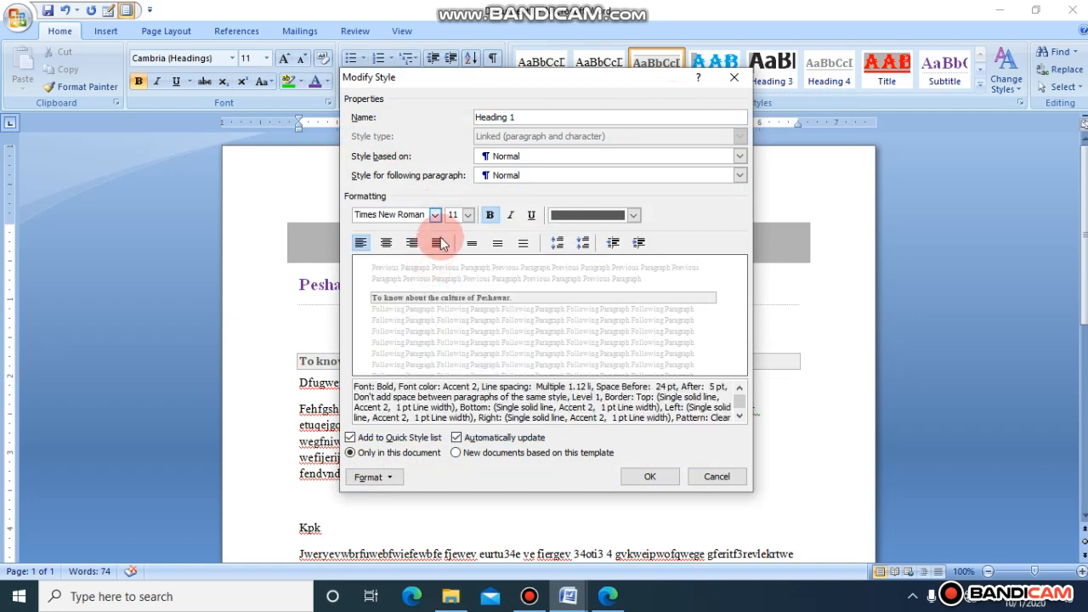
pyautogui.click(466, 215)
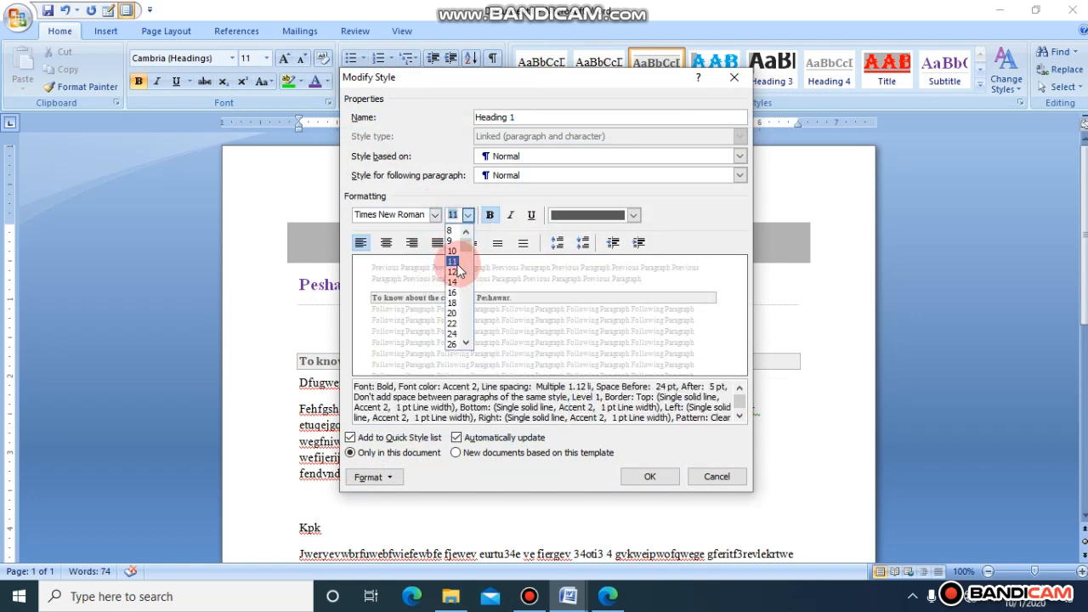
pyautogui.click(457, 263)
pyautogui.click(467, 214)
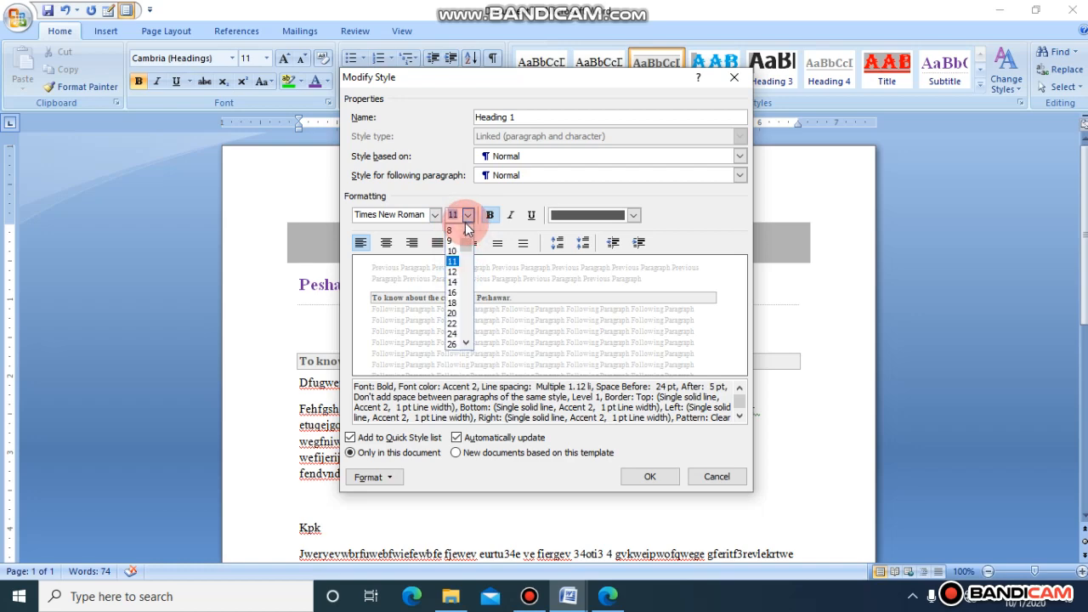
pyautogui.click(454, 282)
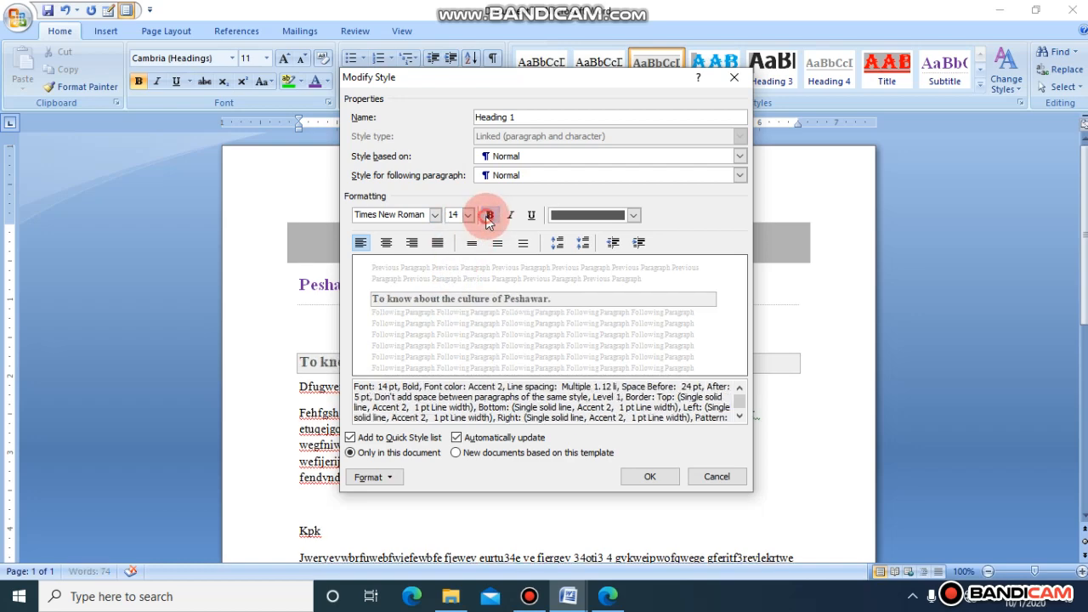
# Set the Heading 1 style's font color to Dark Red, leaving it bold and left-aligned, and save the style changes.
pyautogui.click(554, 216)
pyautogui.click(570, 214)
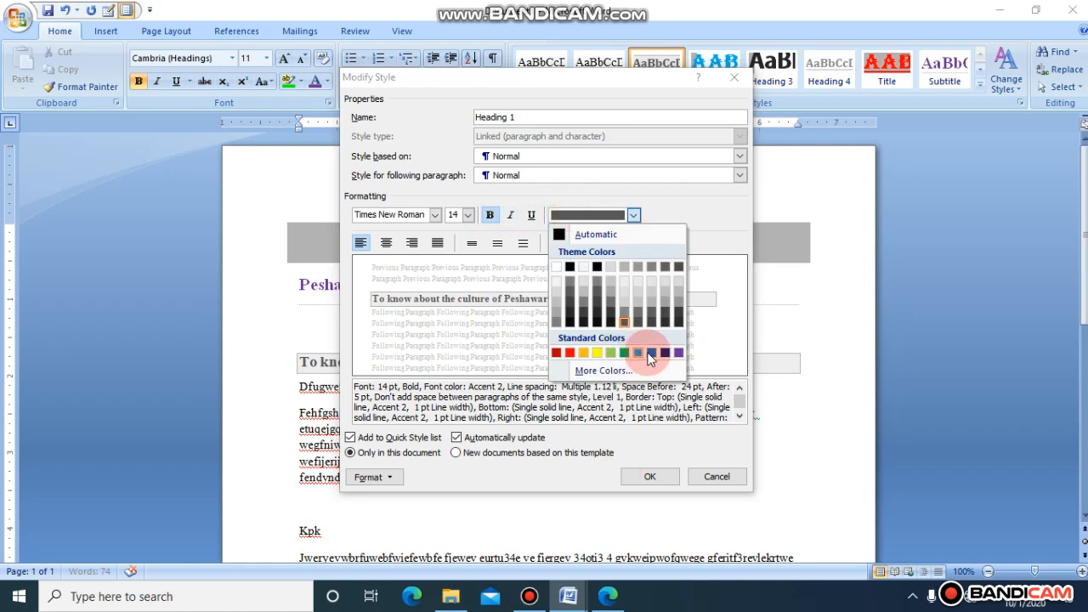
pyautogui.click(556, 352)
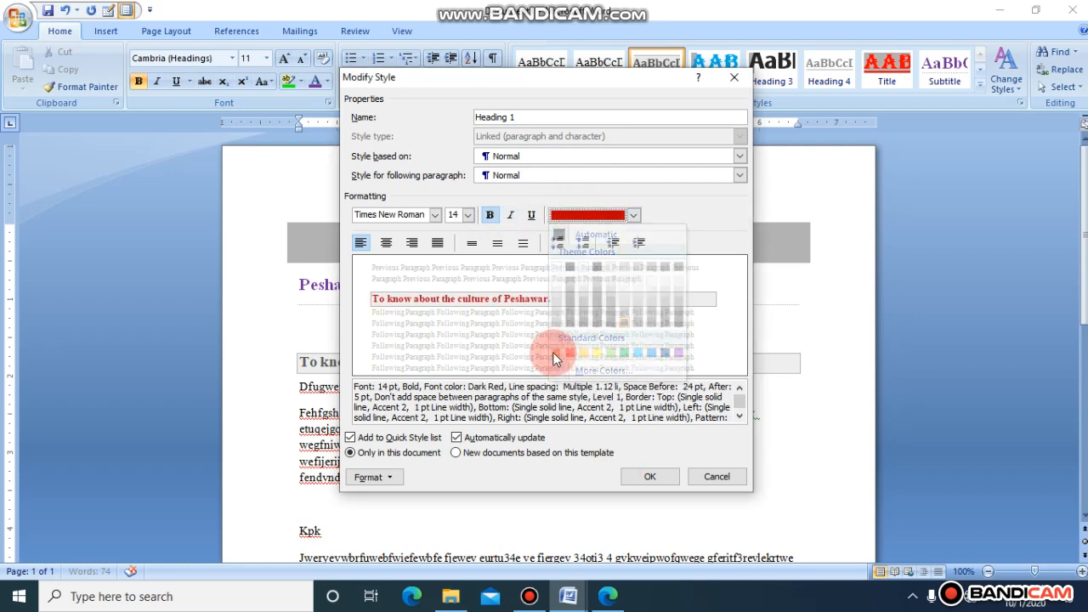
pyautogui.click(385, 244)
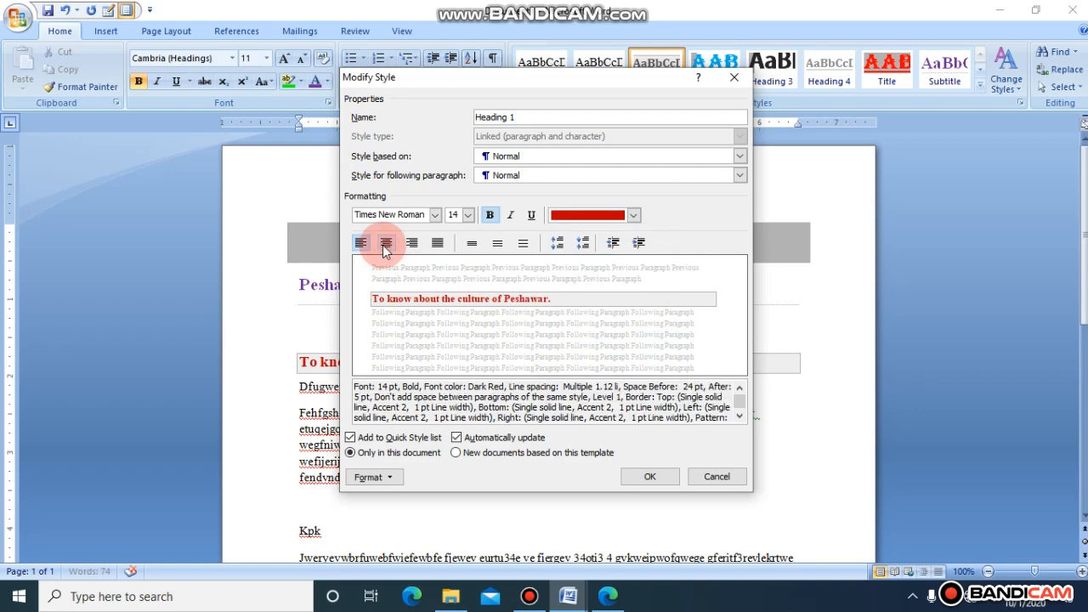
pyautogui.click(647, 477)
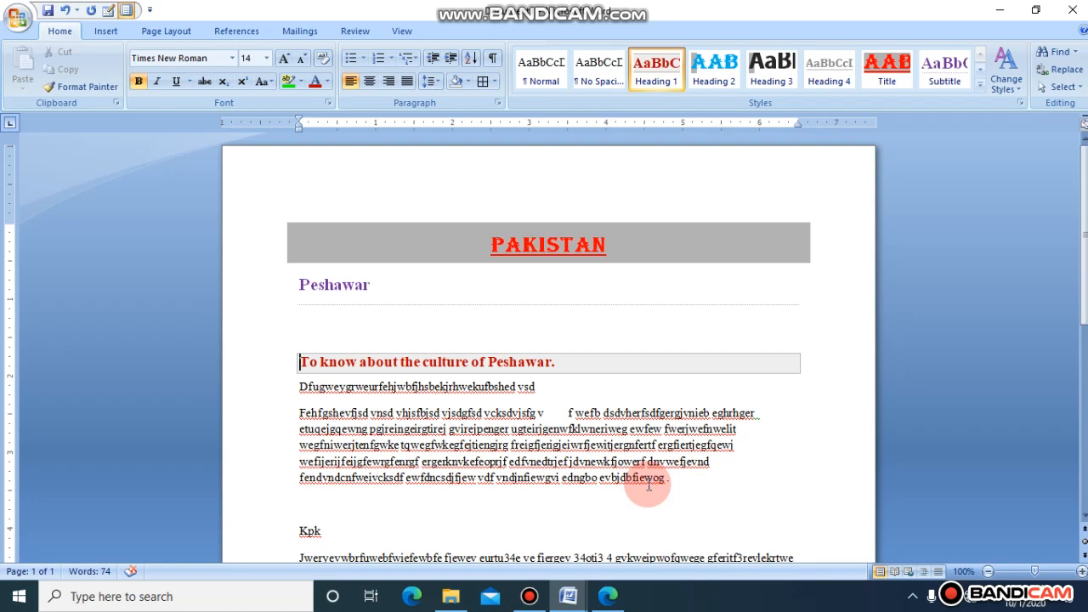
# Select the two paragraphs below the "To know about the culture of Peshawar." heading and format them with arrow bullets.
pyautogui.click(294, 388)
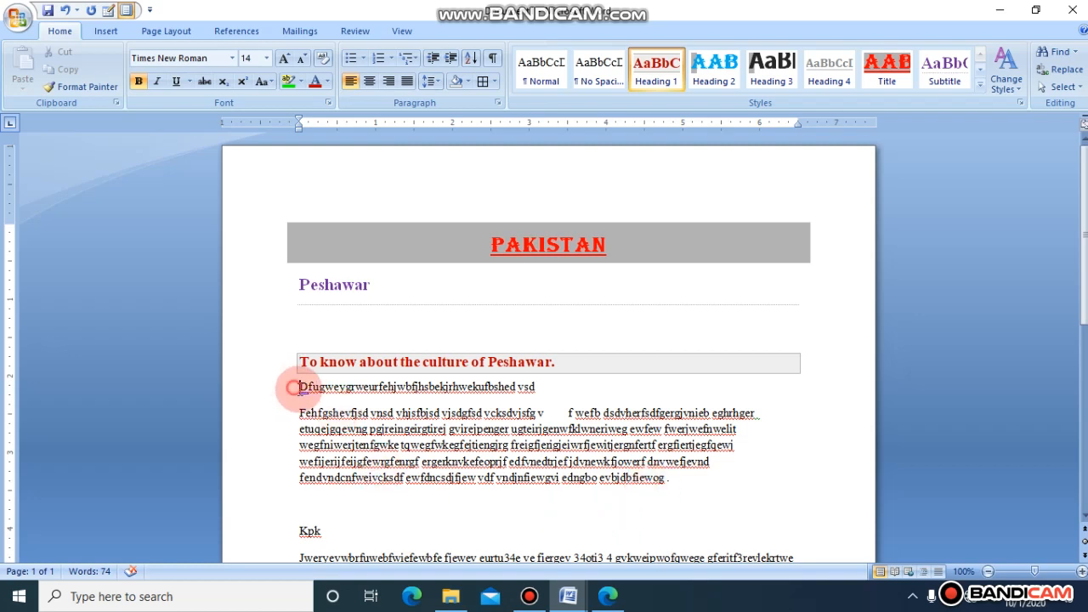
pyautogui.moveTo(294, 388); pyautogui.dragTo(719, 483)
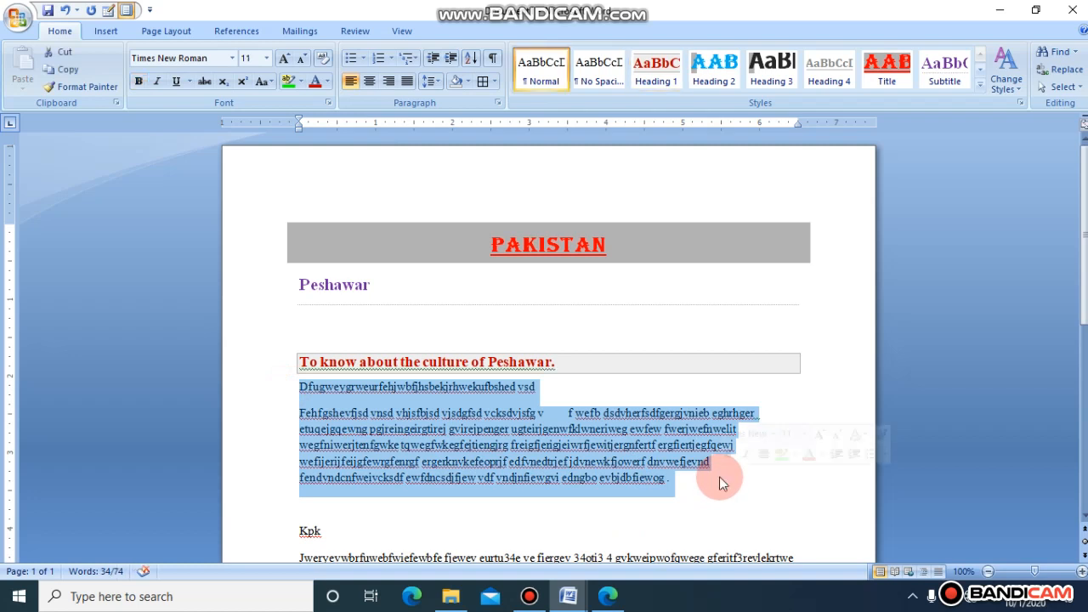
pyautogui.click(356, 60)
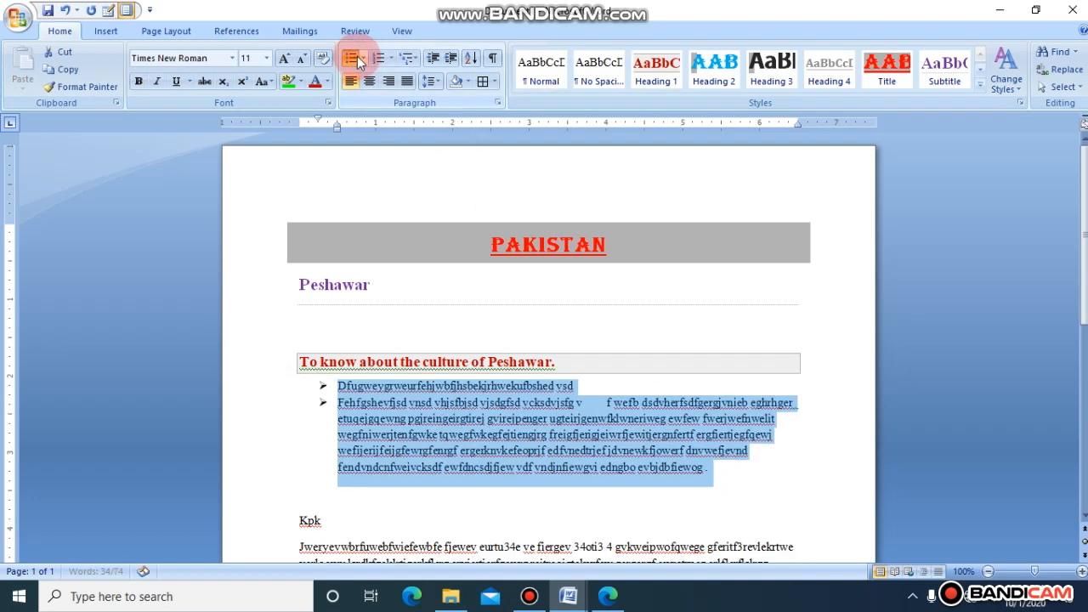
pyautogui.click(364, 59)
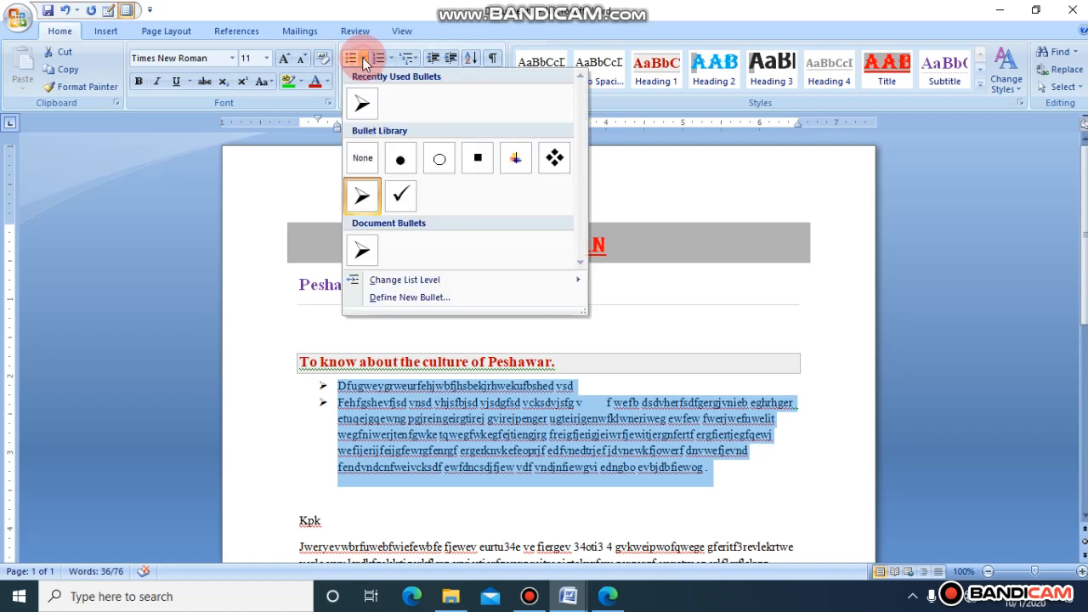
pyautogui.click(369, 98)
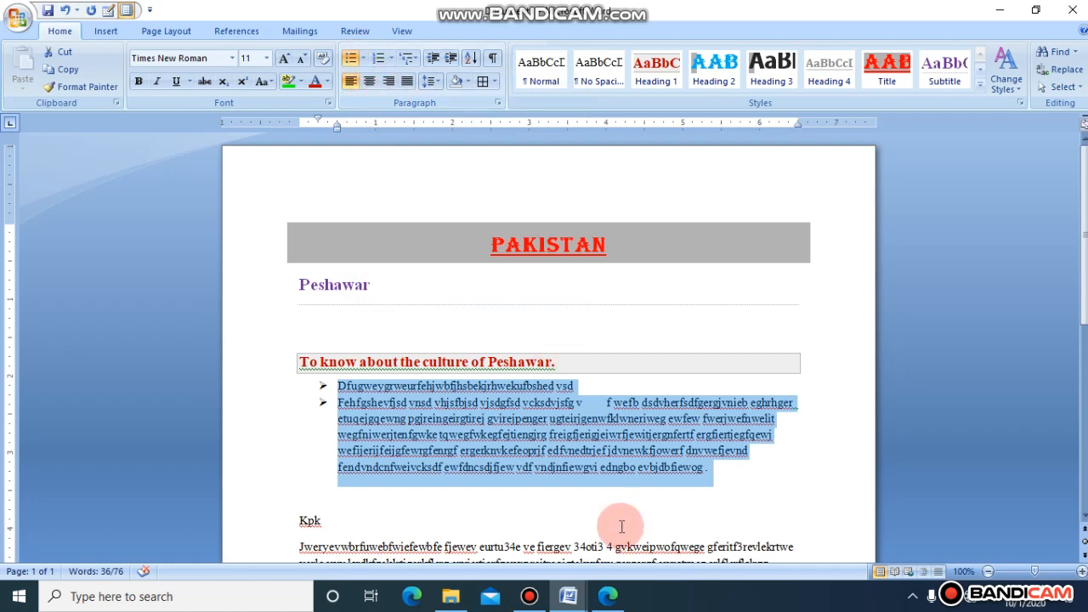
pyautogui.click(532, 597)
pyautogui.click(539, 598)
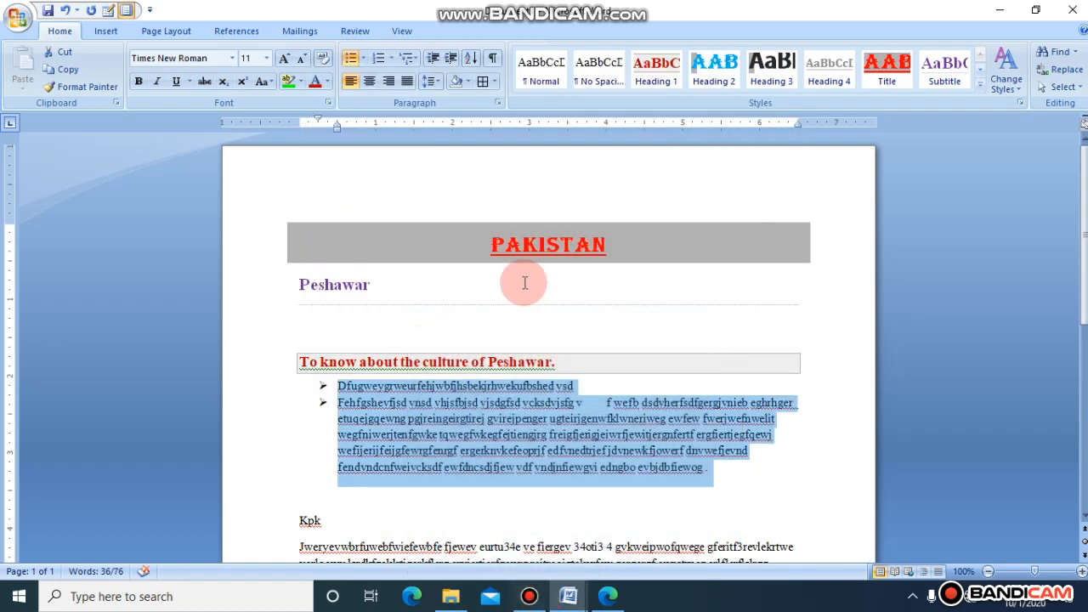
# Reset the two selected paragraphs to the Normal style and reapply the arrow bullets.
pyautogui.click(548, 79)
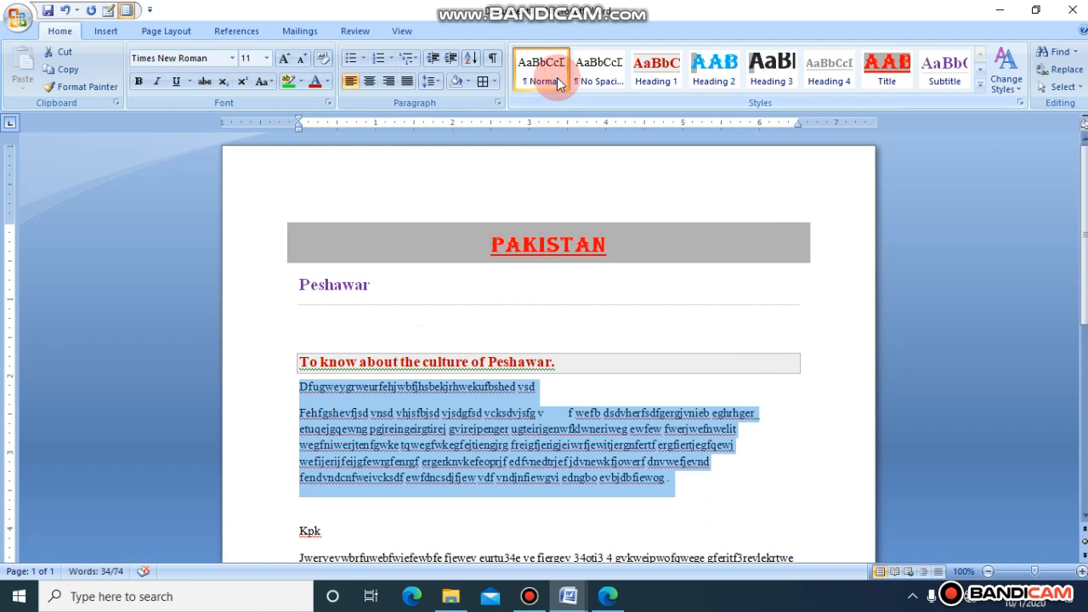
pyautogui.click(365, 62)
pyautogui.click(355, 115)
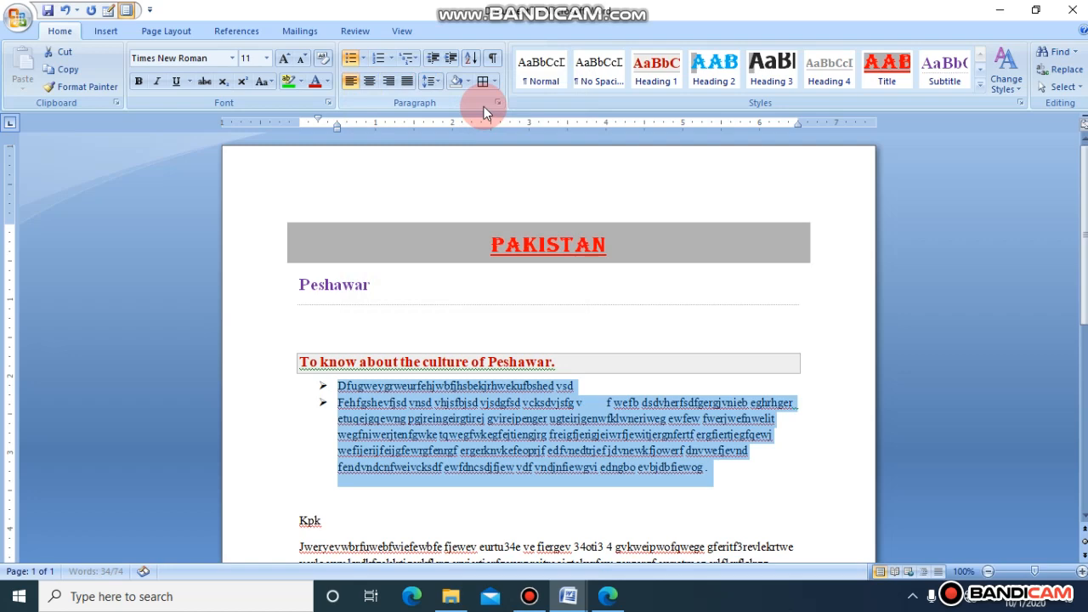
# Modify the Normal style to use Times New Roman, size 11, without bold, italic or underline, save it, and deselect the bulleted paragraphs.
pyautogui.rightClick(528, 80)
pyautogui.click(548, 100)
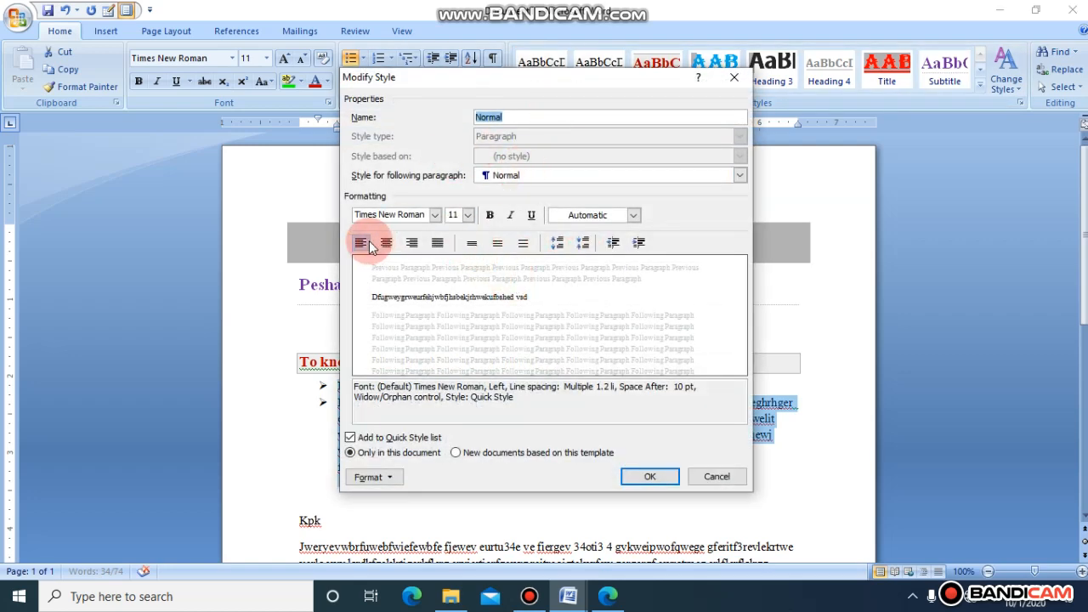
pyautogui.click(435, 215)
pyautogui.click(418, 274)
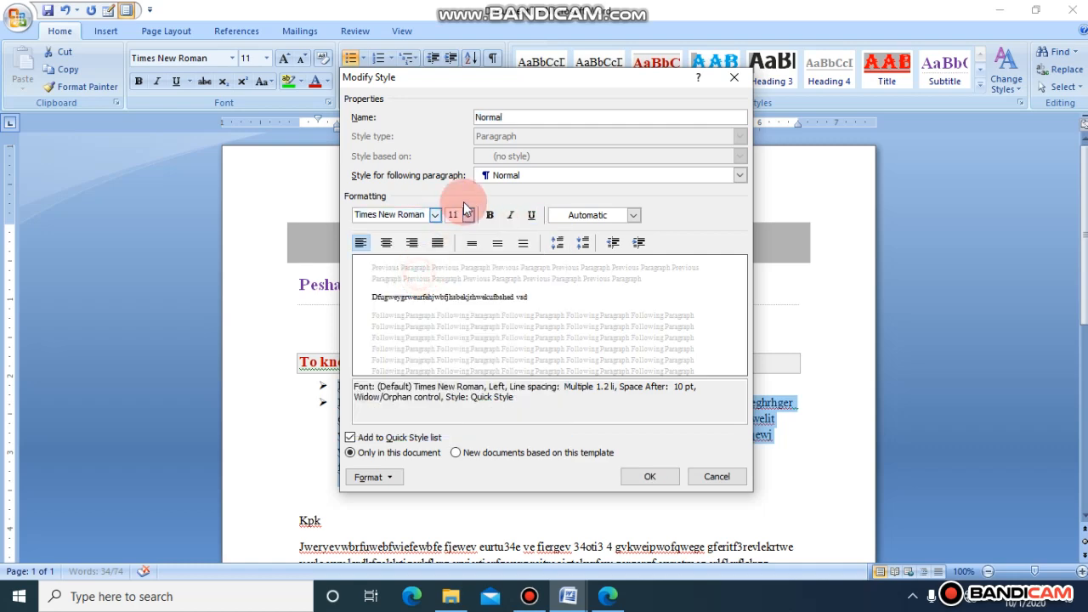
pyautogui.click(491, 216)
pyautogui.click(490, 216)
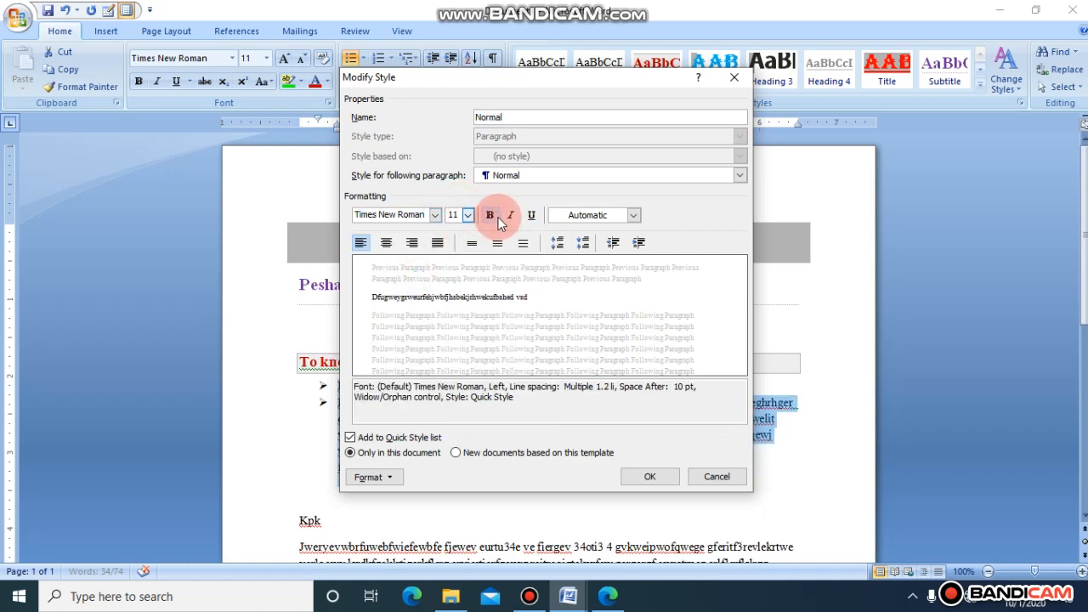
pyautogui.doubleClick(513, 218)
pyautogui.doubleClick(528, 216)
pyautogui.click(614, 215)
pyautogui.click(431, 290)
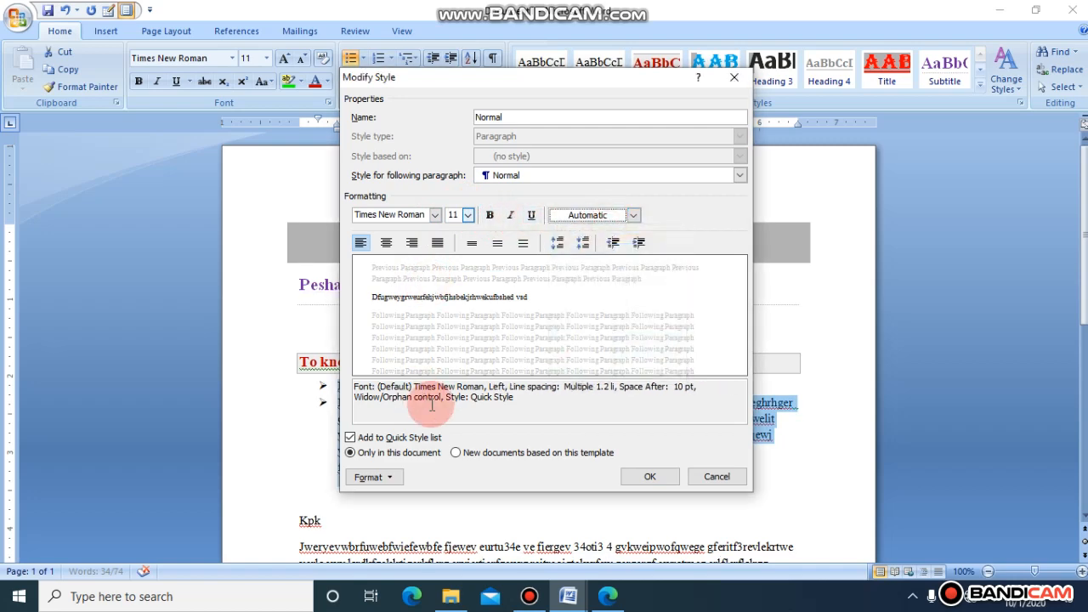
pyautogui.click(643, 475)
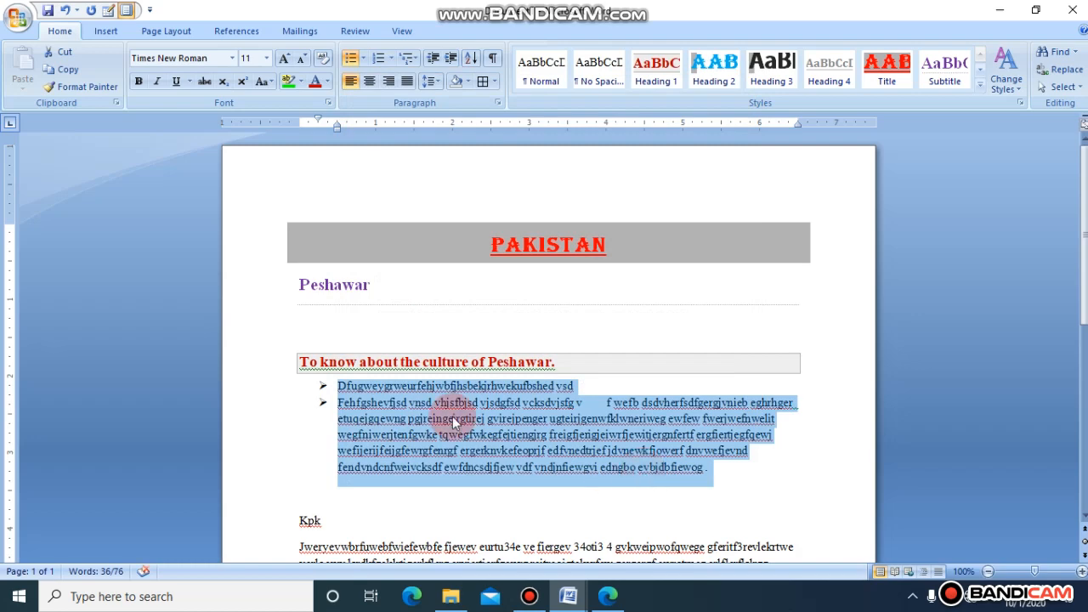
pyautogui.click(718, 470)
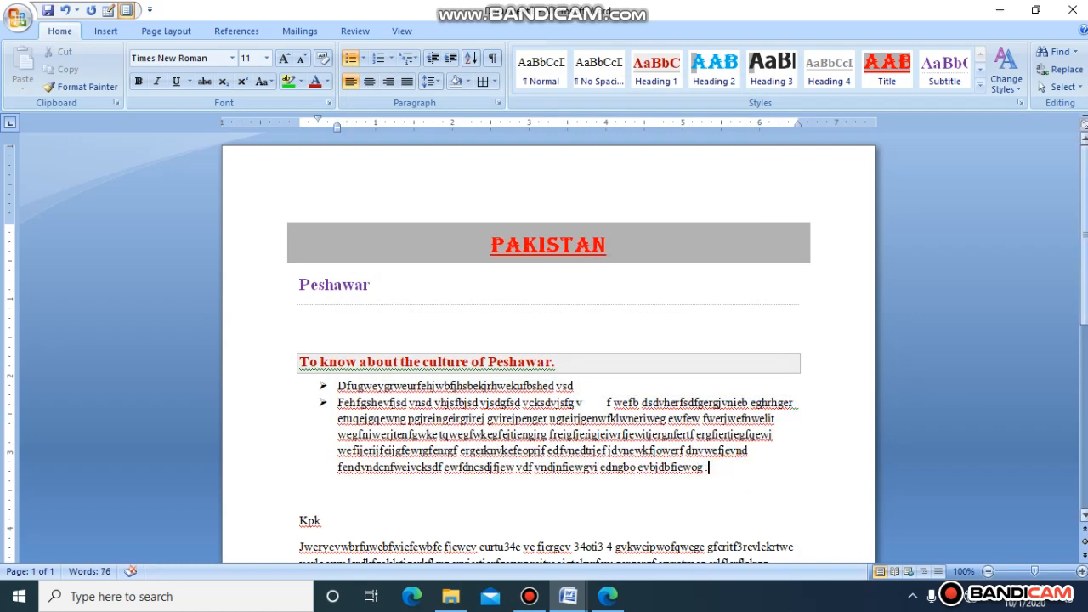
pyautogui.scroll(-2, 1003, 230)
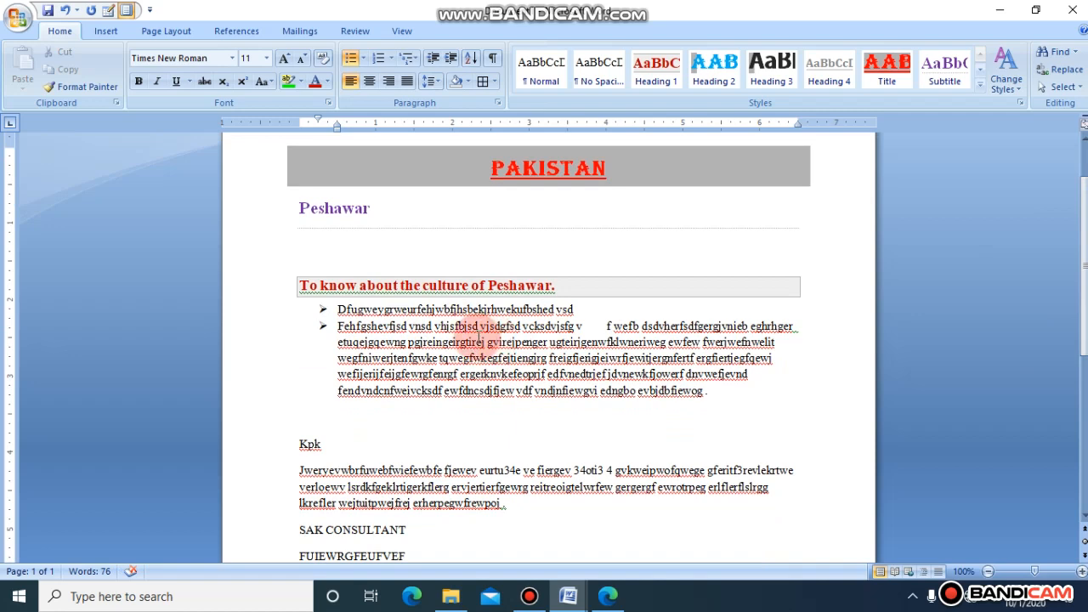
# Apply the Heading 2 style to the "Kpk" line and set that style's font to Algerian.
pyautogui.click(294, 444)
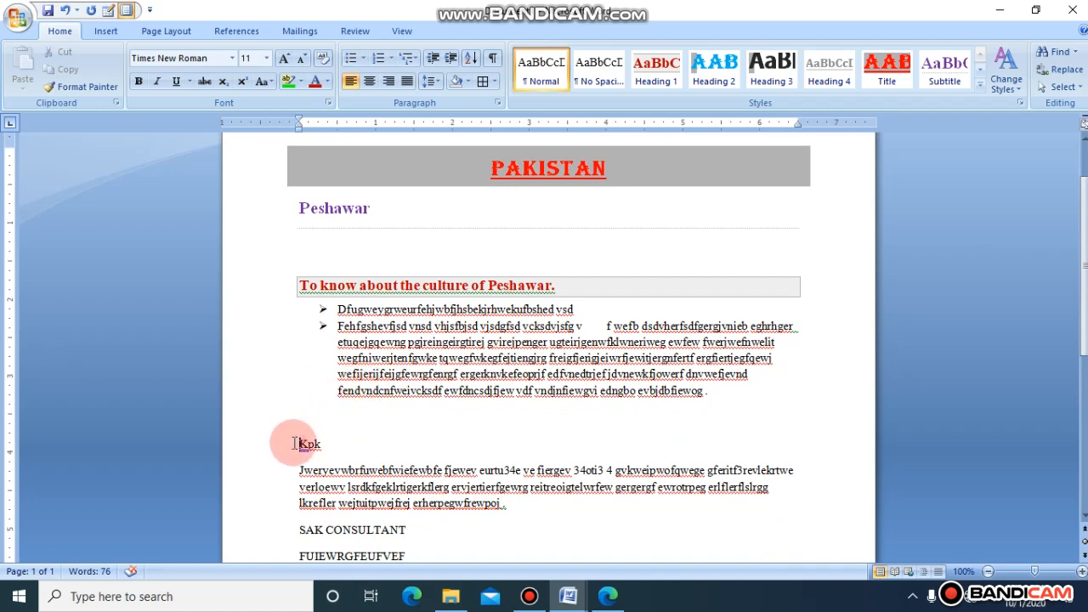
pyautogui.click(708, 79)
pyautogui.rightClick(708, 80)
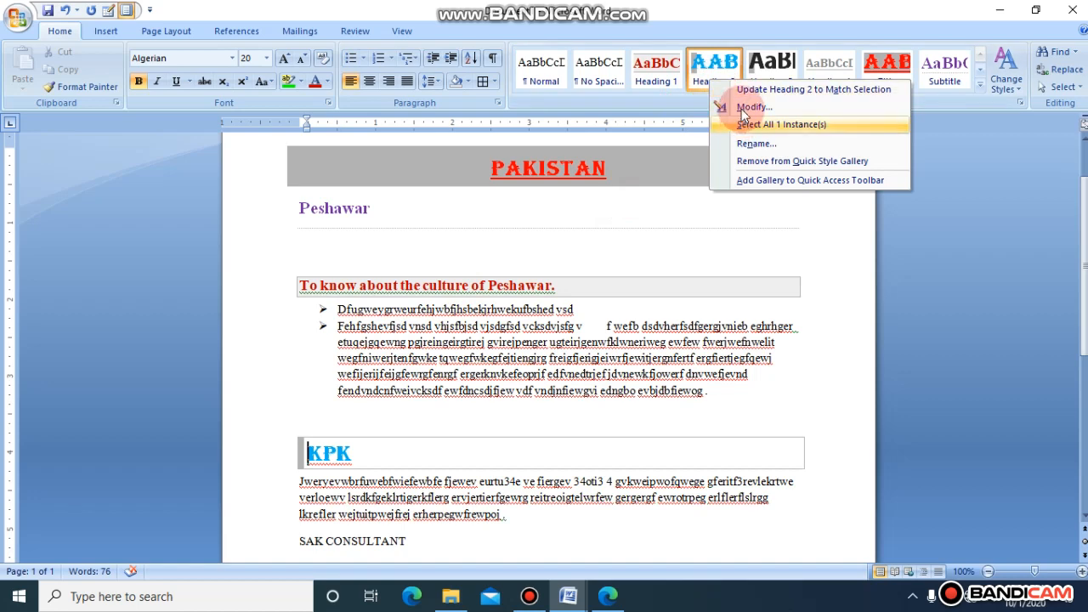
pyautogui.click(745, 108)
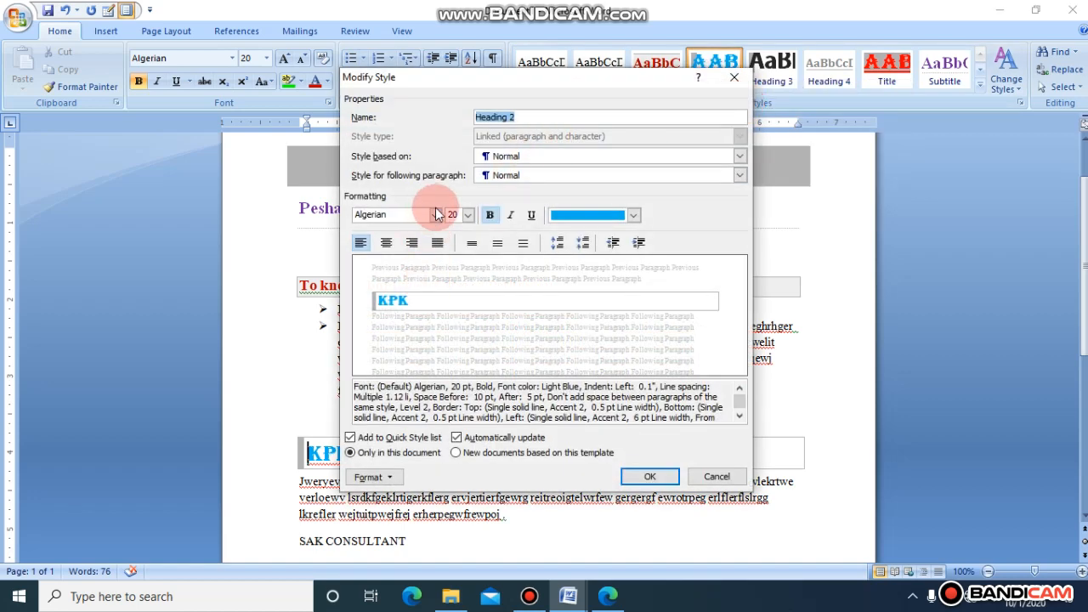
pyautogui.click(435, 214)
pyautogui.click(430, 304)
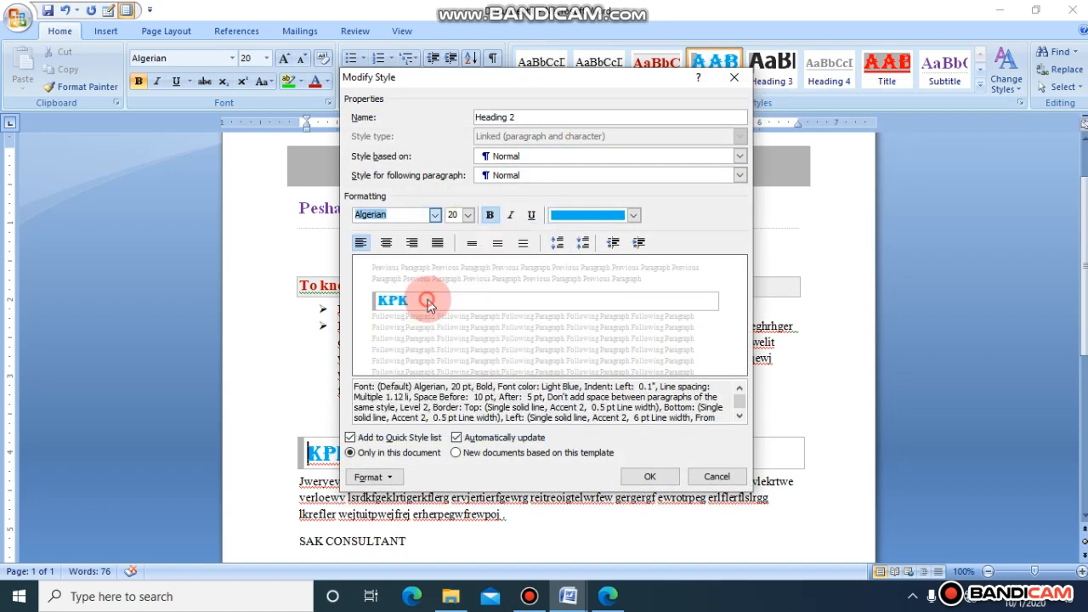
# Keep the Heading 2 style bold, set its font color to Light Blue, and save the style changes.
pyautogui.click(489, 214)
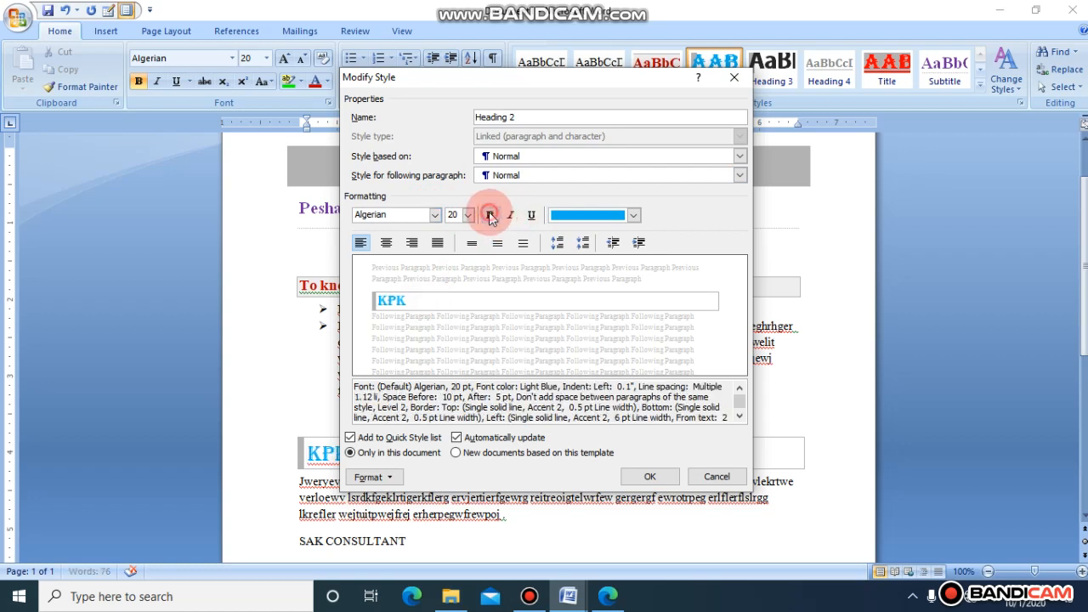
pyautogui.click(489, 214)
pyautogui.click(560, 215)
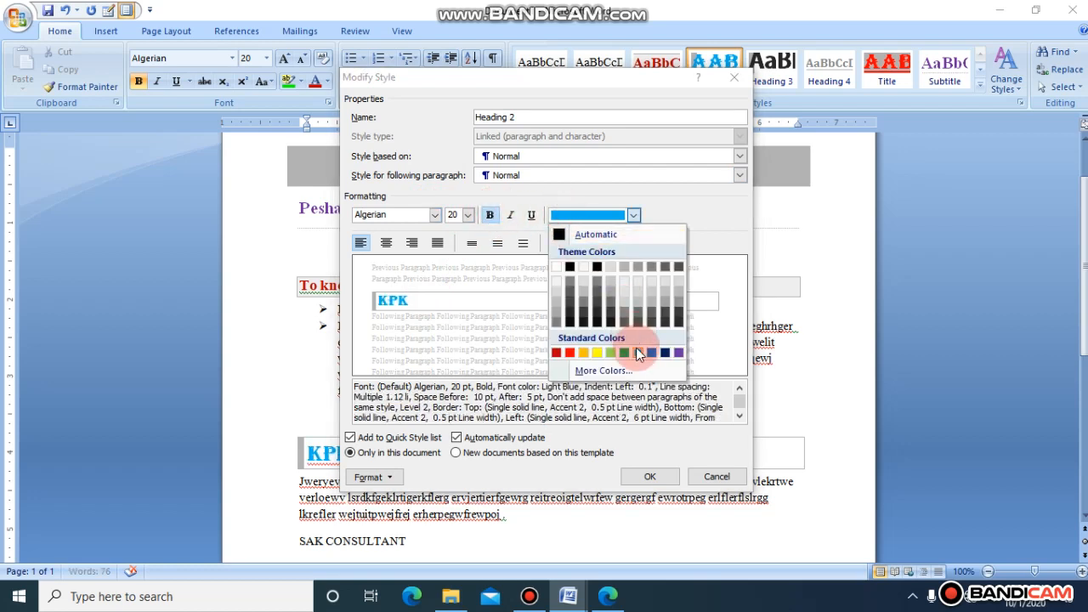
pyautogui.click(638, 352)
pyautogui.click(482, 438)
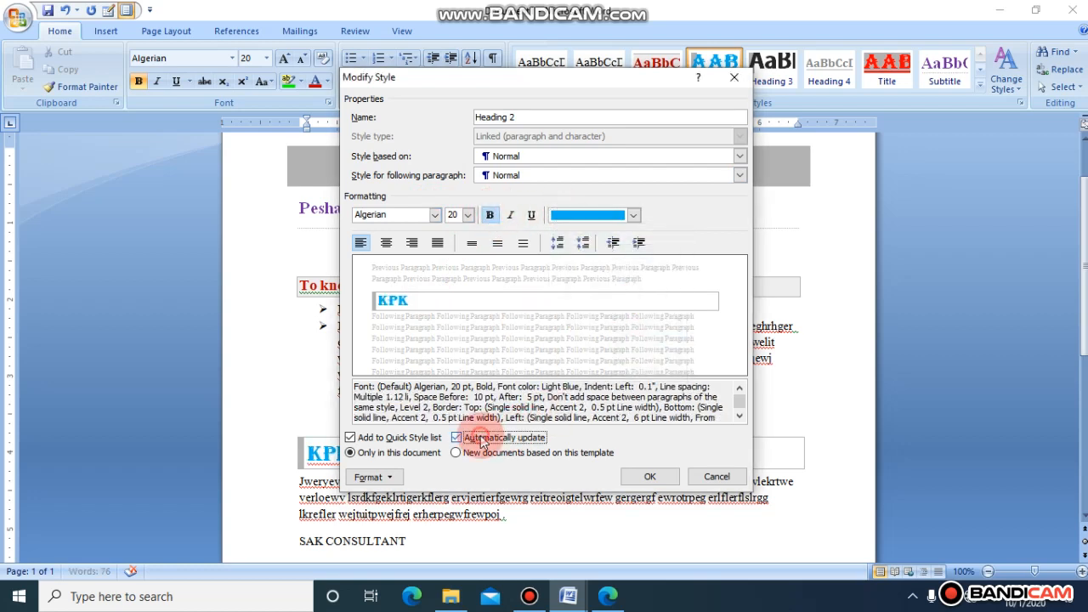
pyautogui.click(640, 476)
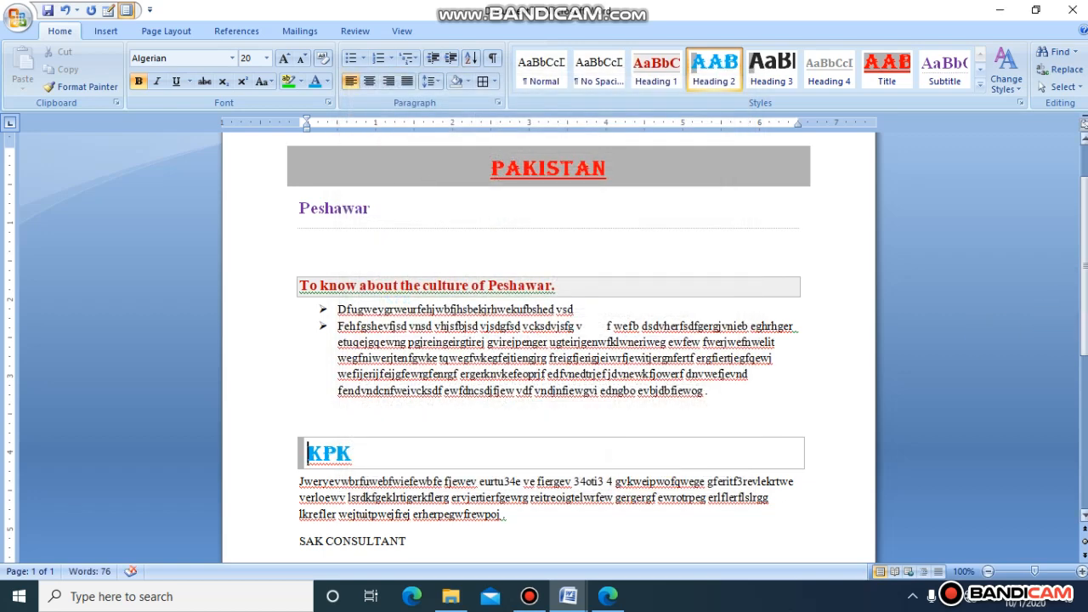
pyautogui.moveTo(1084, 266); pyautogui.dragTo(1085, 277)
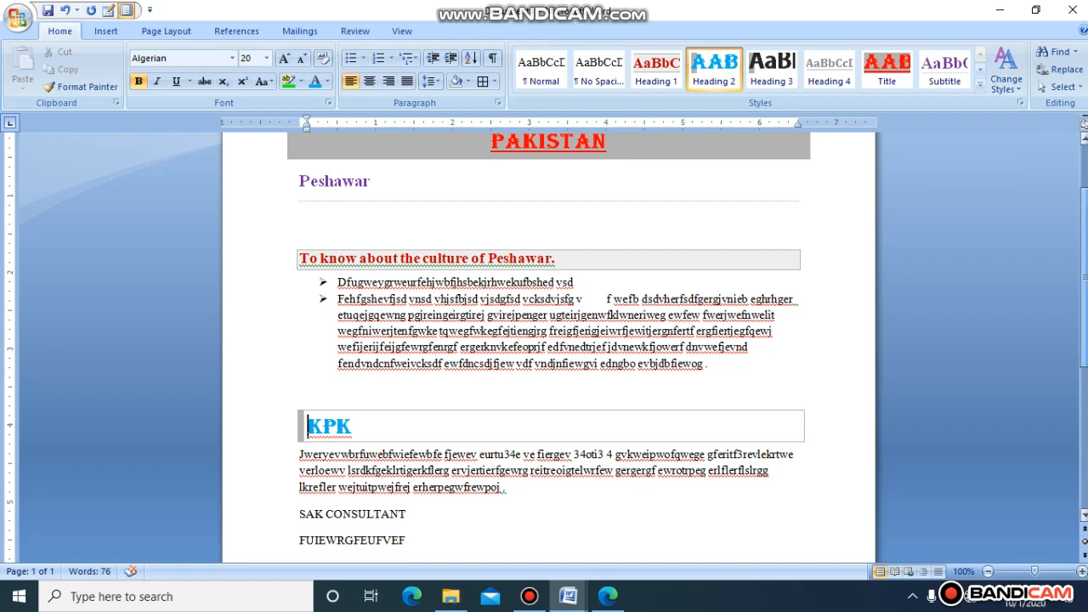
pyautogui.click(1006, 75)
pyautogui.moveTo(1027, 106)
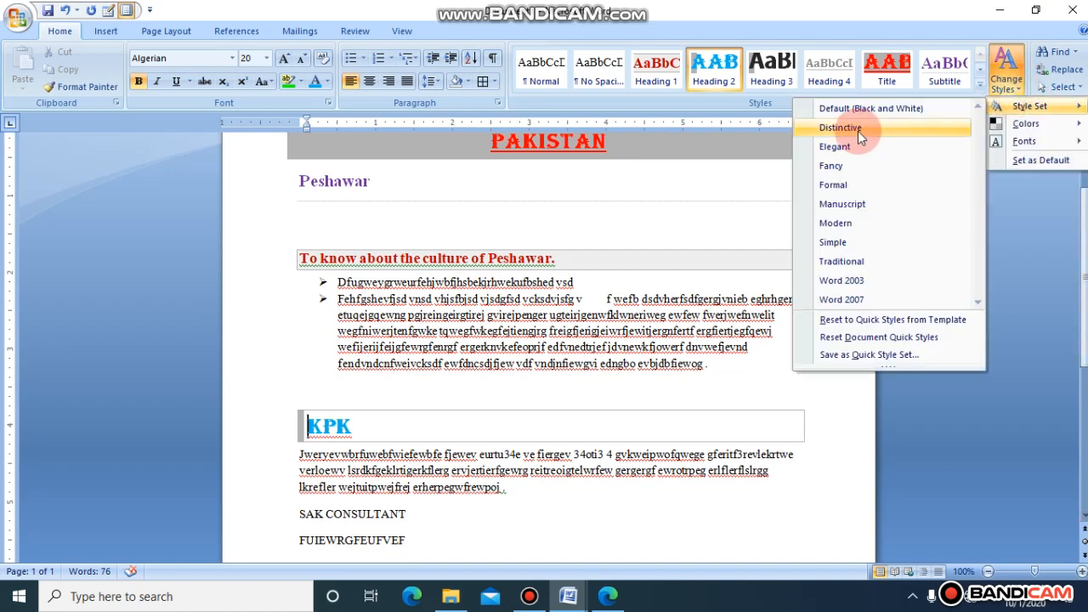
pyautogui.click(1056, 245)
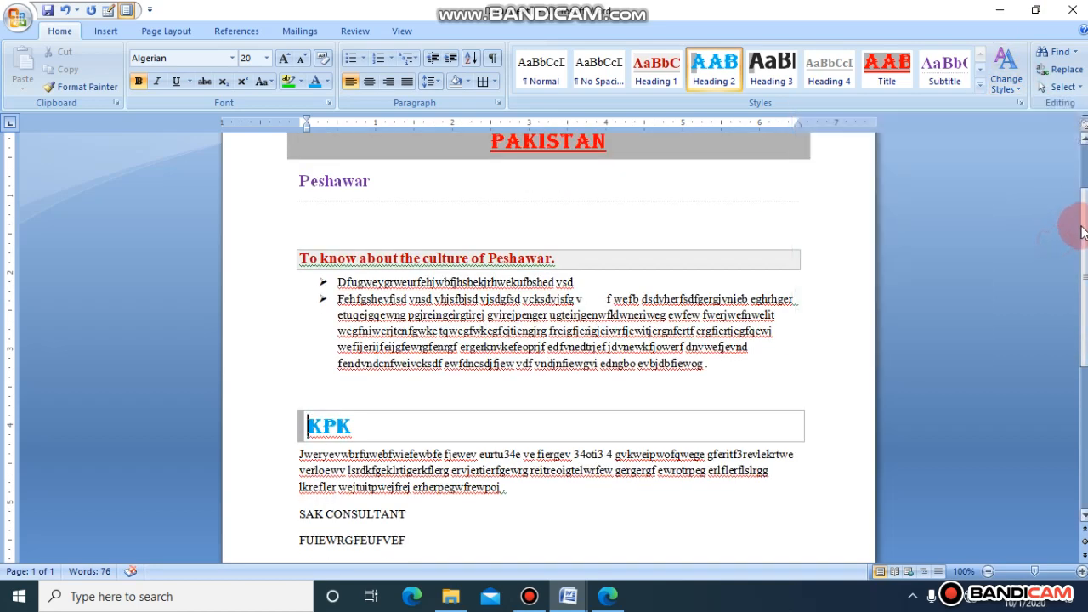
# Select the paragraph below the KPK heading and format it with an arrow bullet.
pyautogui.moveTo(1084, 227)
pyautogui.mouseDown()
pyautogui.moveTo(1084, 270)
pyautogui.moveTo(1085, 234)
pyautogui.mouseUp()
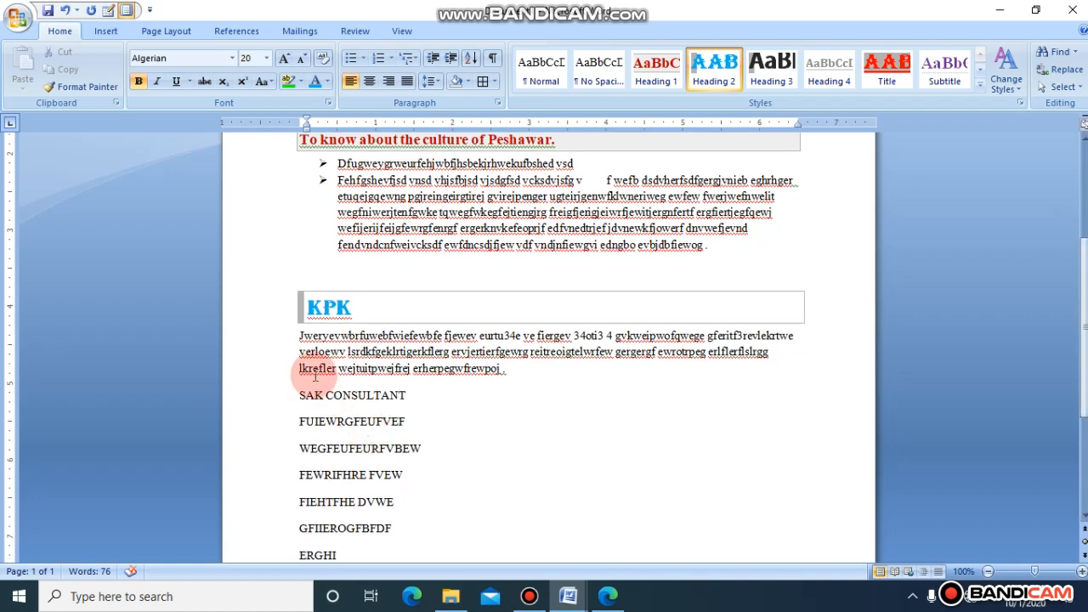
pyautogui.moveTo(298, 334); pyautogui.dragTo(539, 372)
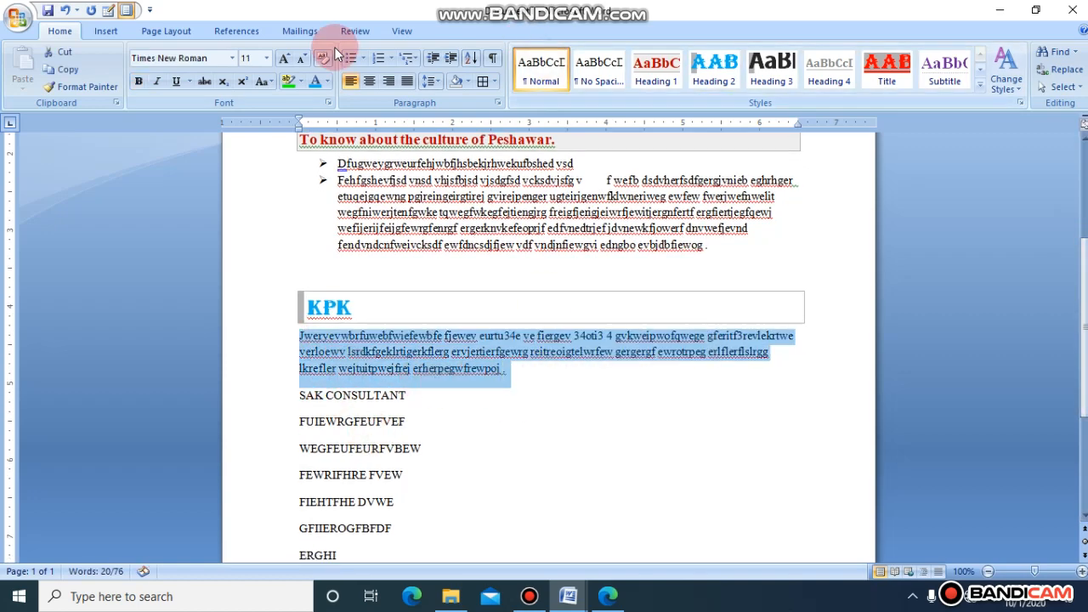
pyautogui.click(361, 59)
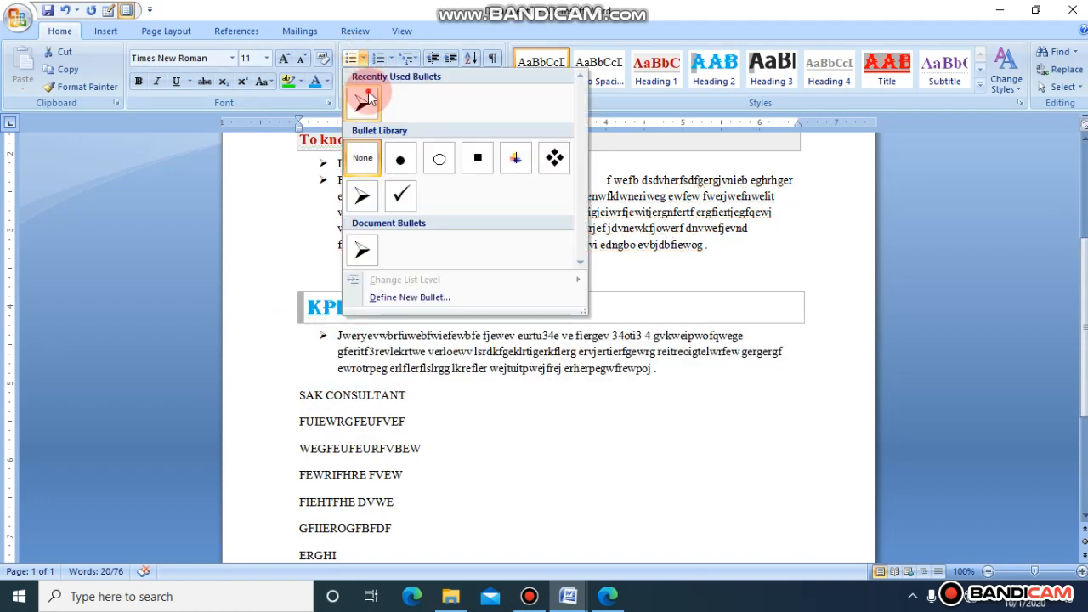
pyautogui.click(369, 91)
# Review the Normal style's formatting settings, accept them as they are, and deselect the paragraph below the KPK heading.
pyautogui.rightClick(558, 68)
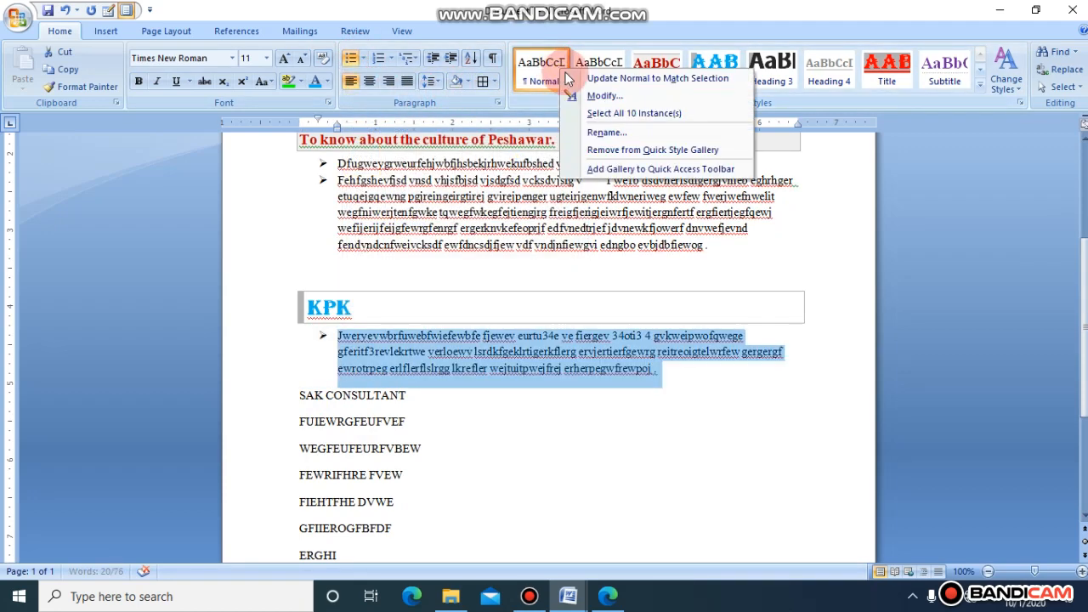
pyautogui.click(591, 93)
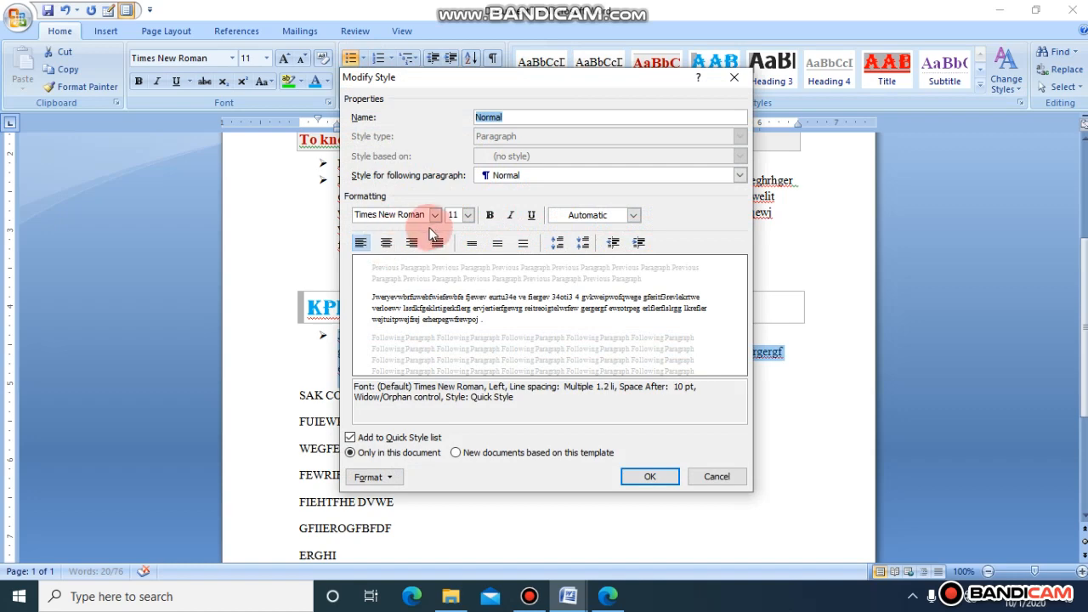
pyautogui.click(648, 477)
pyautogui.click(824, 435)
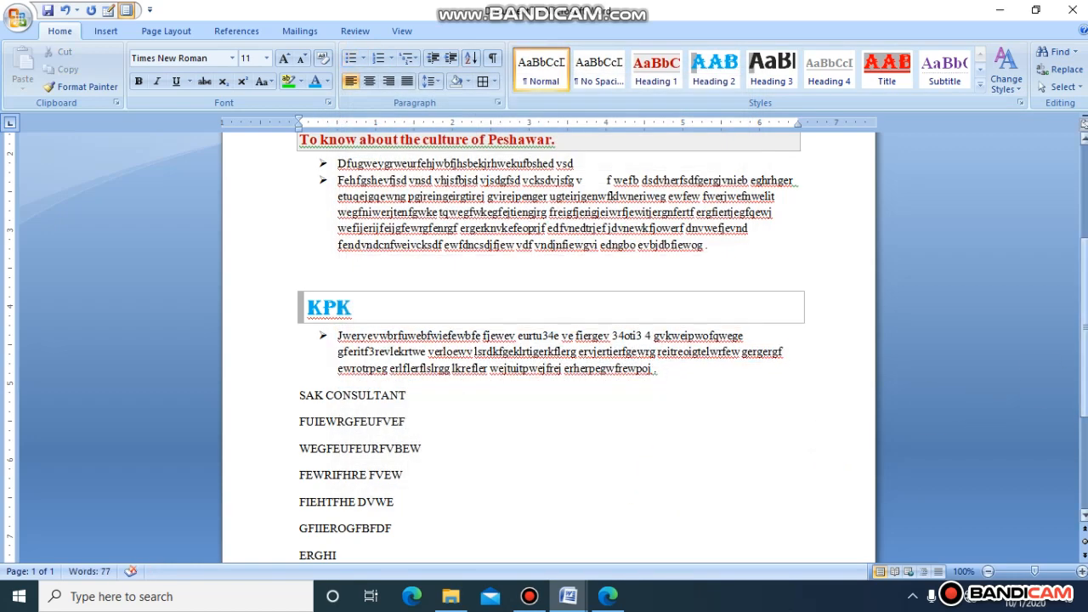
pyautogui.scroll(-1, 661, 375)
pyautogui.scroll(1, 661, 376)
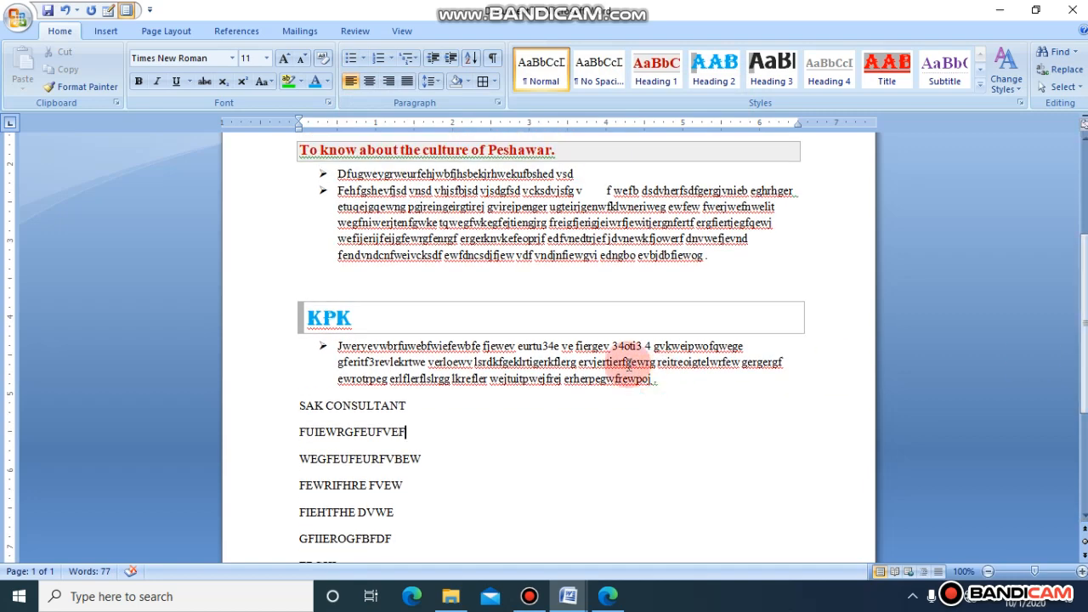
pyautogui.click(563, 365)
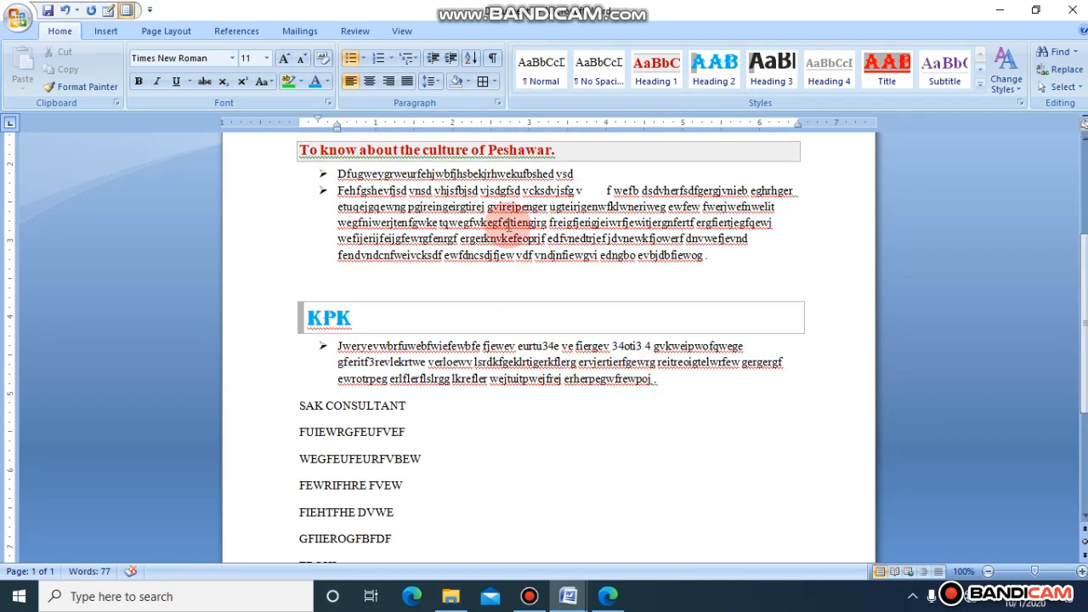
pyautogui.moveTo(338, 173); pyautogui.dragTo(787, 273)
pyautogui.moveTo(332, 348); pyautogui.dragTo(693, 383)
pyautogui.click(768, 425)
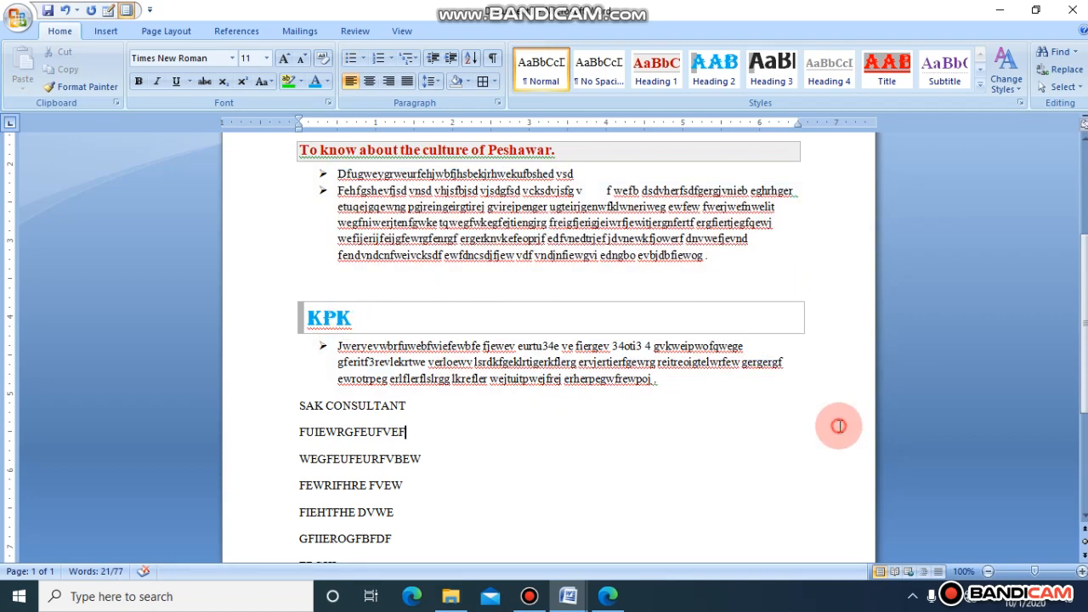
# Apply the Heading 3 style to the "SAK CONSULTANT" line and change that style's font to Algerian.
pyautogui.moveTo(1085, 347); pyautogui.dragTo(1085, 380)
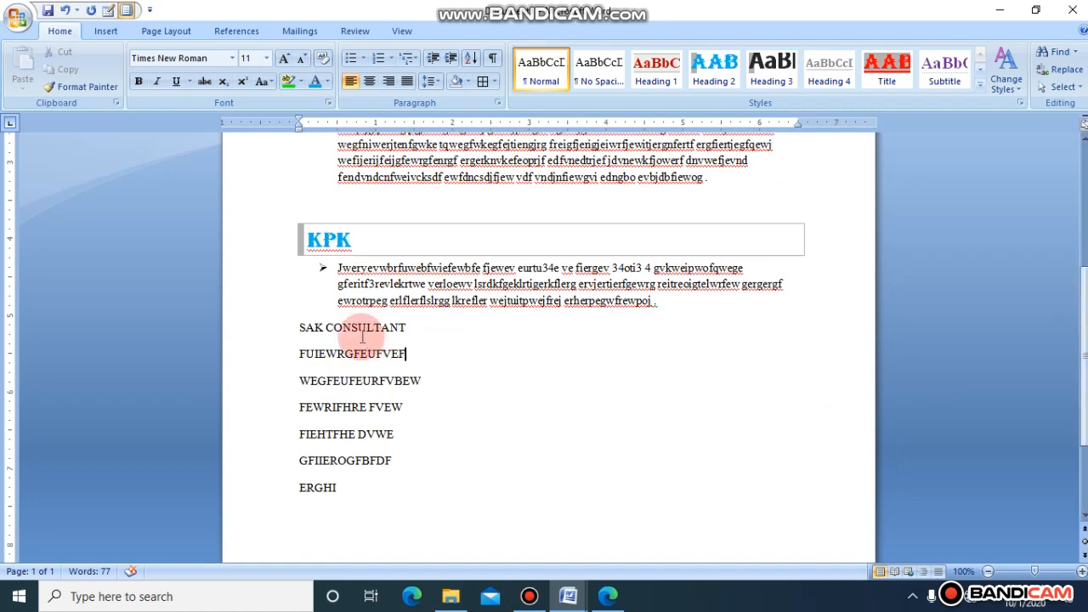
pyautogui.click(298, 329)
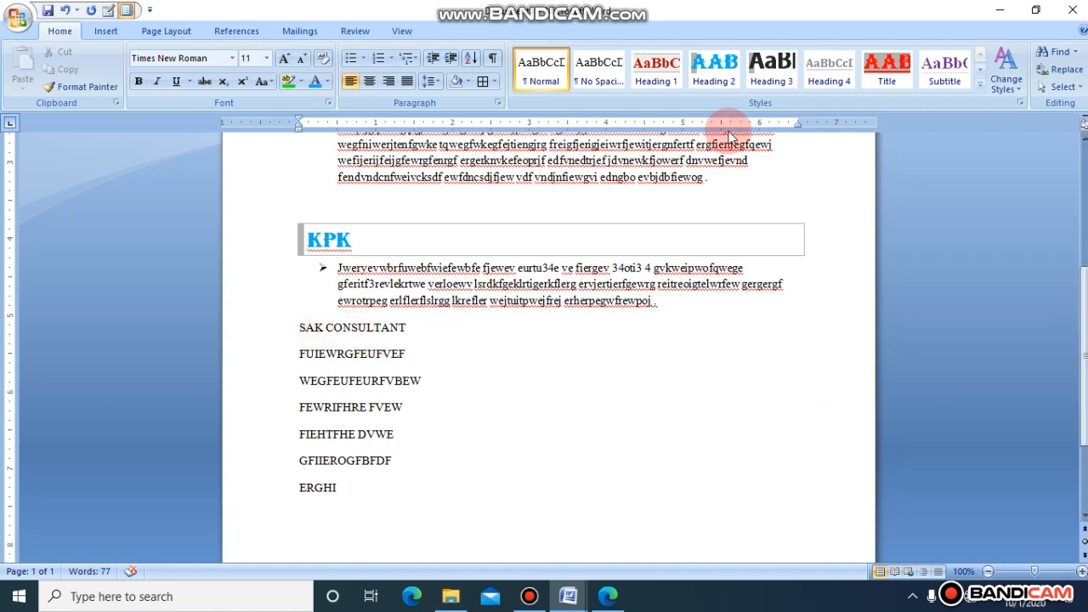
pyautogui.click(775, 68)
pyautogui.rightClick(774, 68)
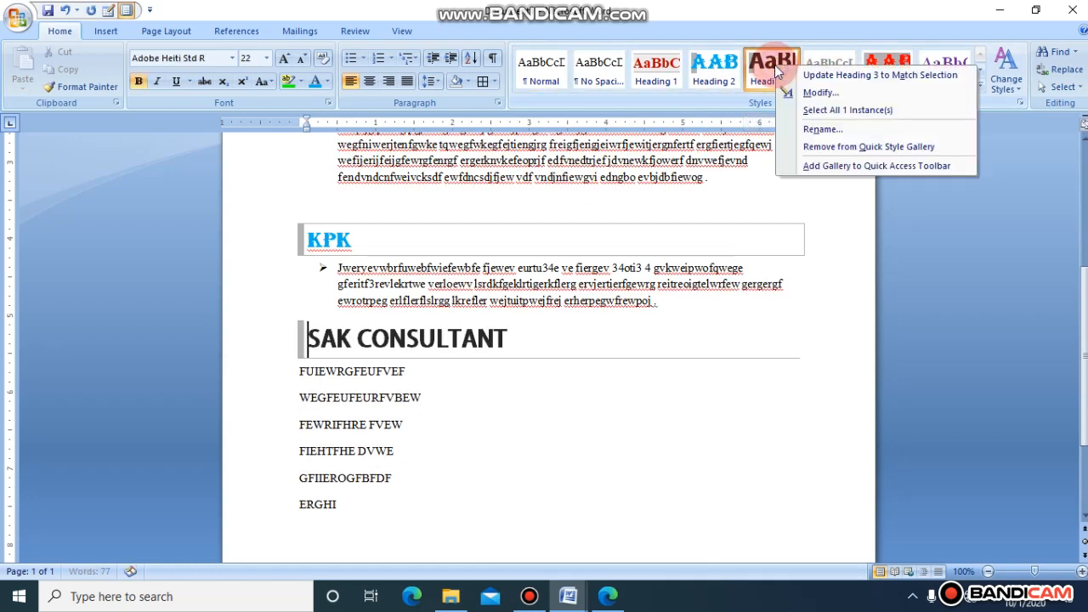
pyautogui.click(791, 92)
pyautogui.click(432, 217)
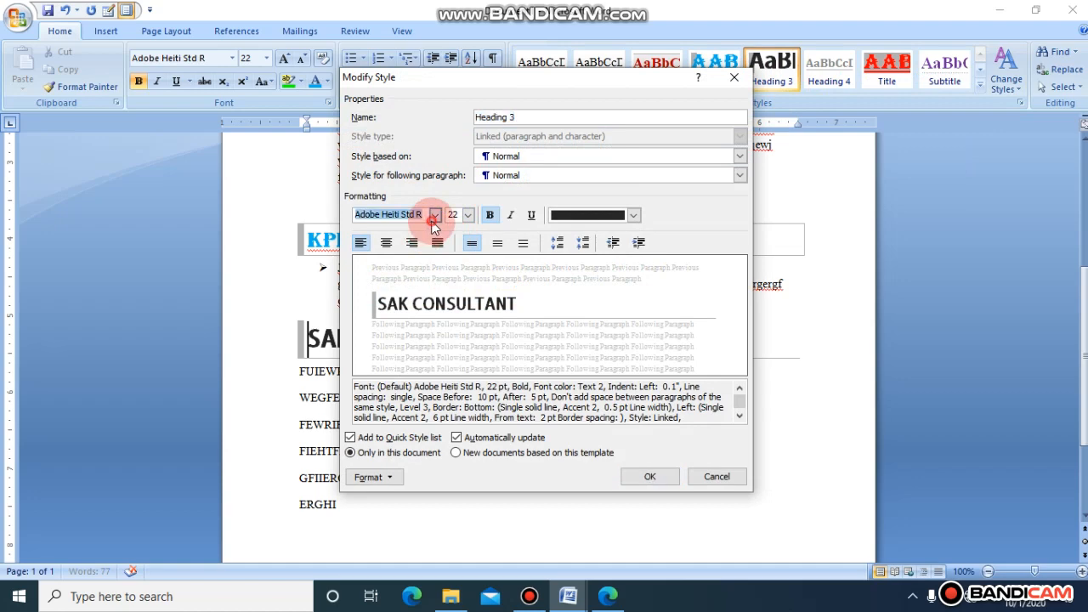
pyautogui.click(422, 266)
# Set the Heading 3 style to size 20, bold without italic or underline, in Purple, and save the style changes.
pyautogui.click(467, 215)
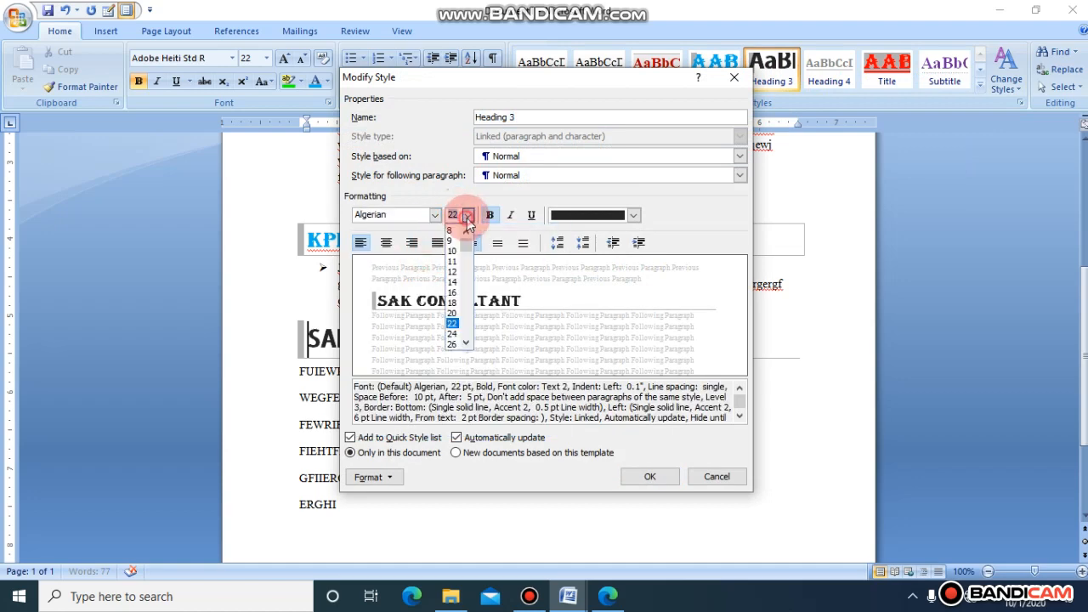
pyautogui.click(452, 313)
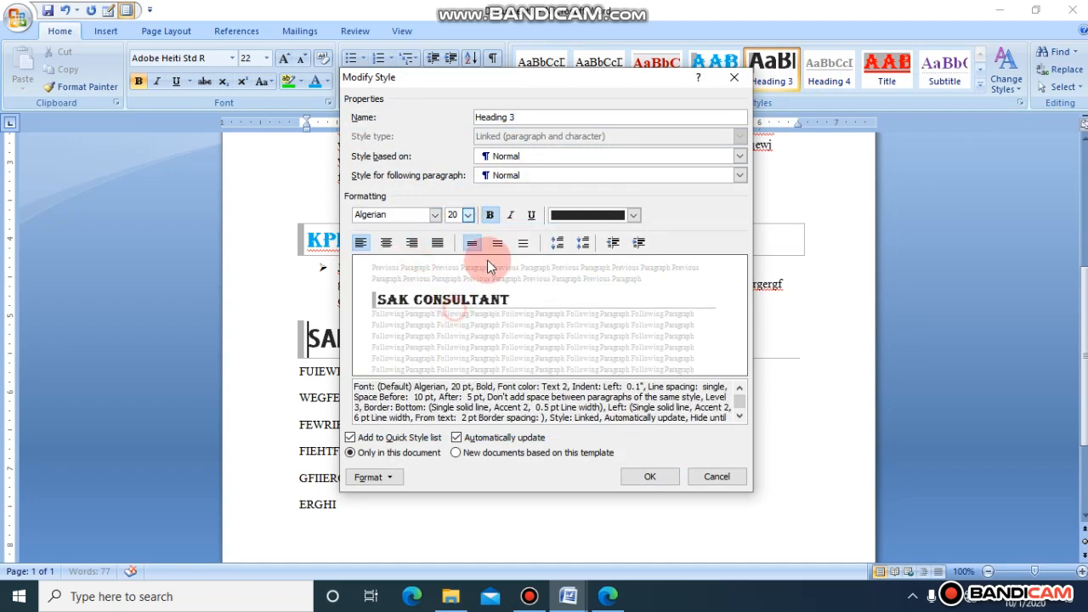
pyautogui.doubleClick(512, 211)
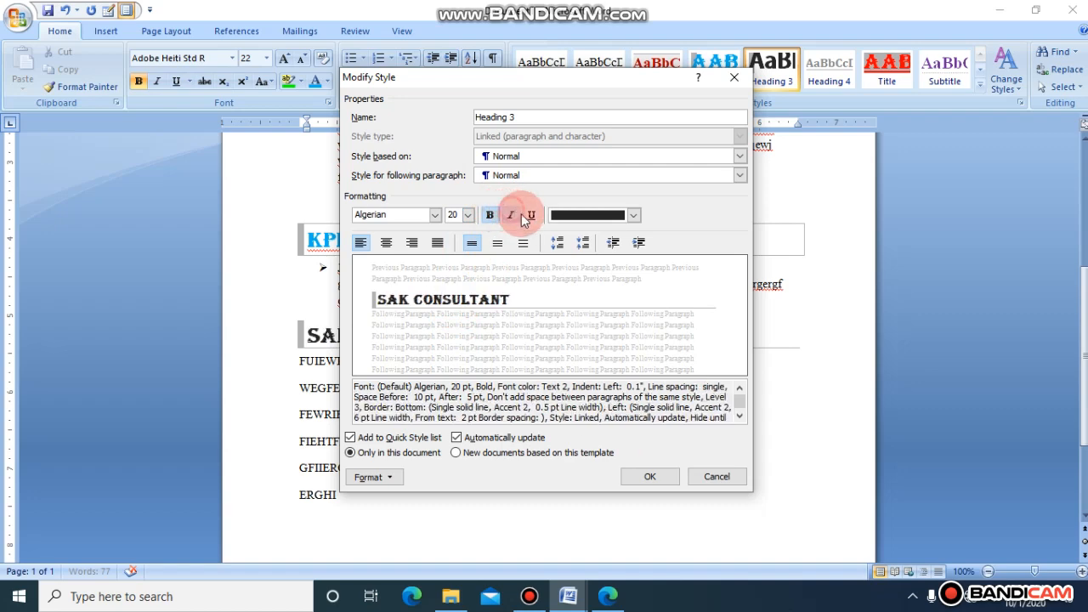
pyautogui.doubleClick(528, 218)
pyautogui.click(633, 215)
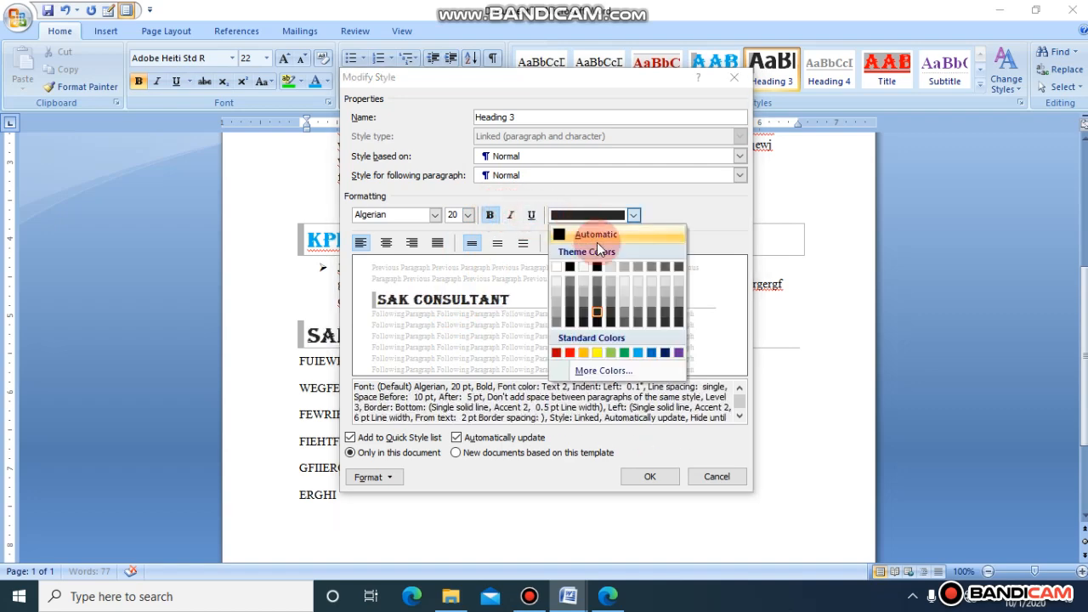
pyautogui.click(677, 352)
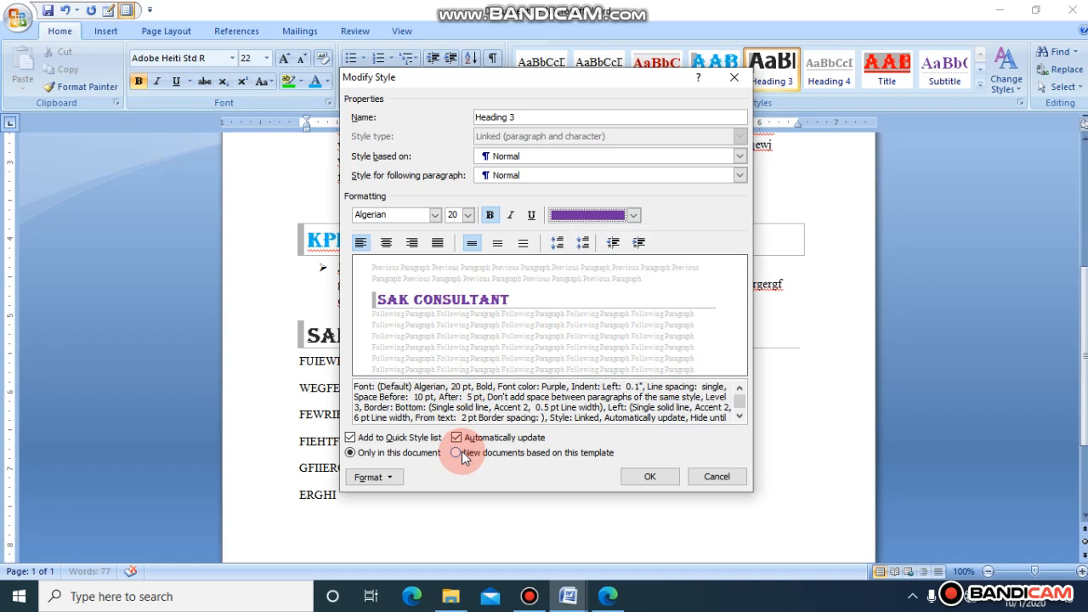
pyautogui.click(632, 478)
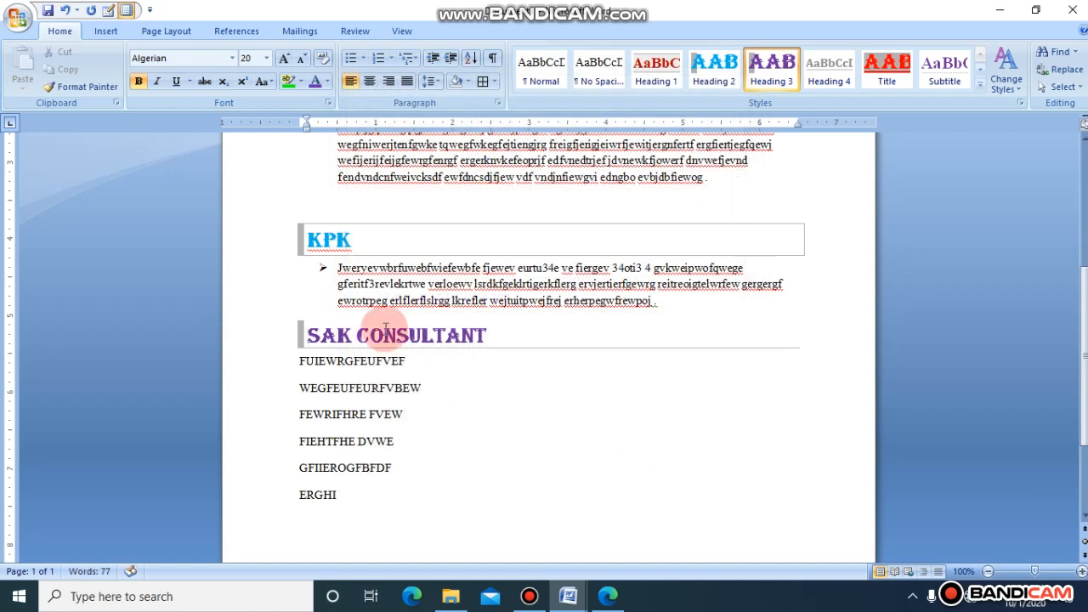
# Select the six lines below the SAK CONSULTANT heading, apply the Normal style, and format them with arrow bullets.
pyautogui.click(302, 360)
pyautogui.moveTo(295, 360); pyautogui.dragTo(437, 493)
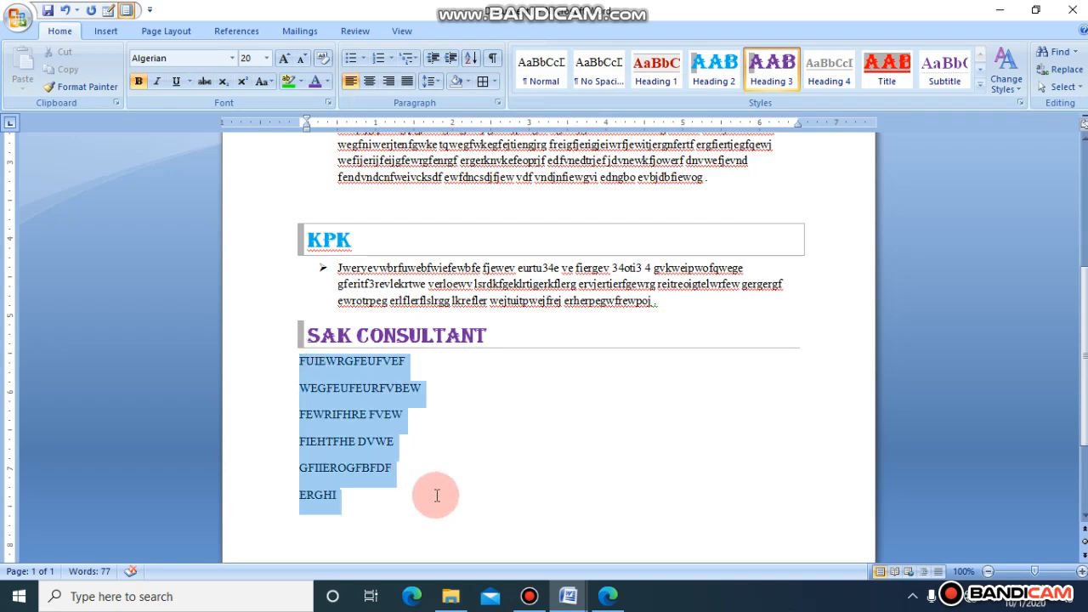
pyautogui.click(552, 81)
pyautogui.click(363, 58)
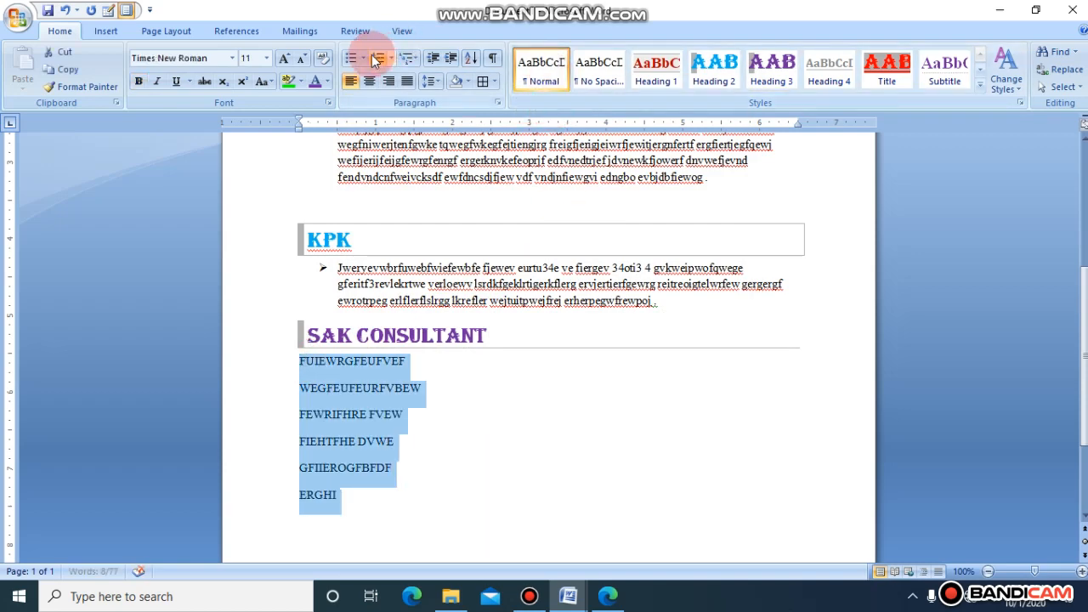
pyautogui.click(373, 90)
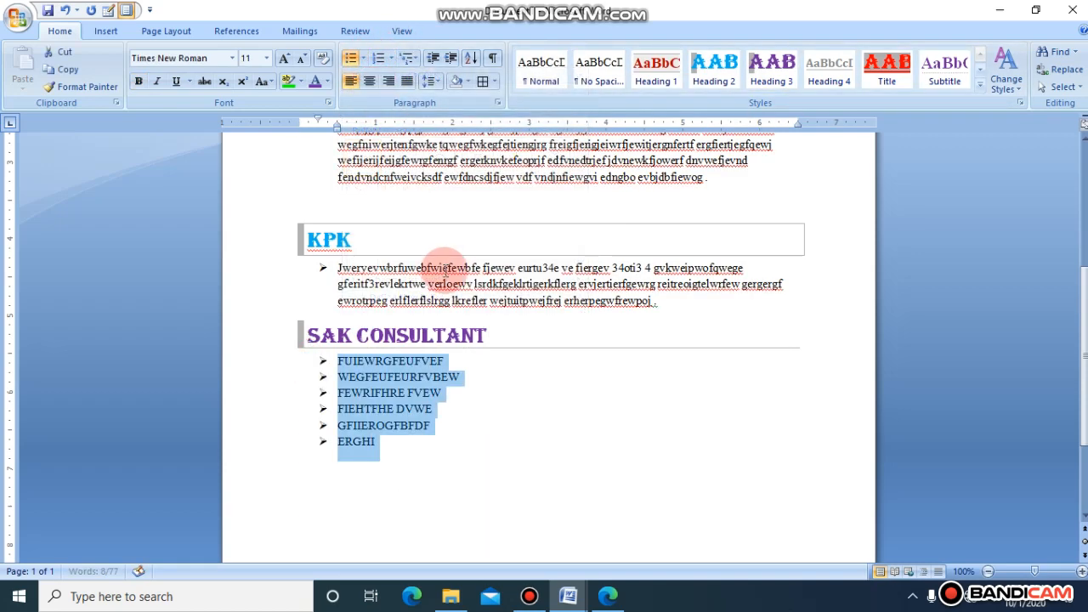
# Check the Normal style's formatting, accept it as it is, and select the six bulleted lines below the SAK CONSULTANT heading.
pyautogui.rightClick(546, 78)
pyautogui.click(571, 105)
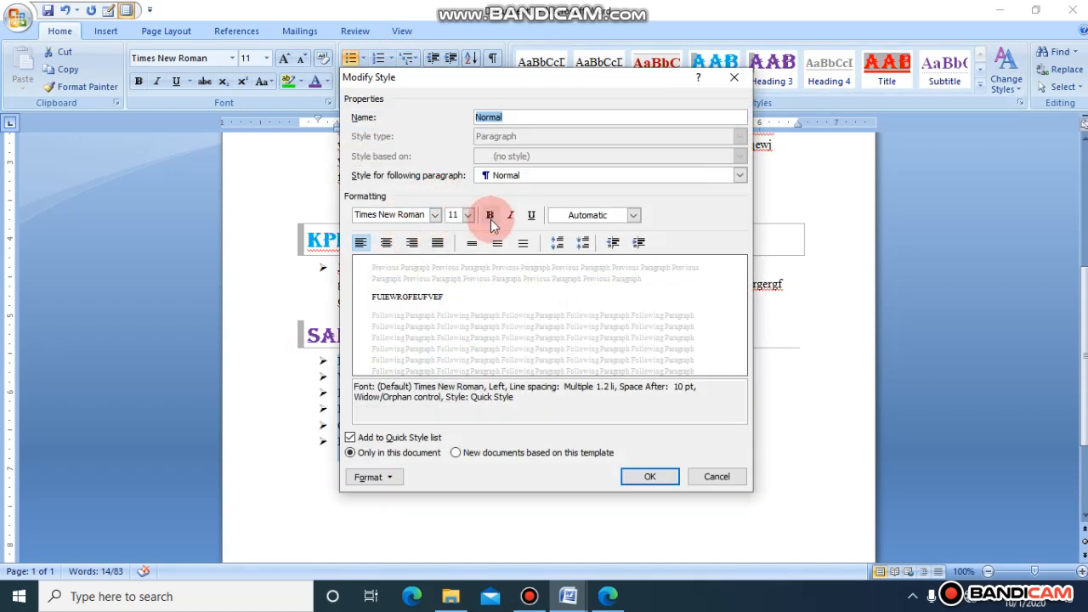
pyautogui.click(646, 477)
pyautogui.click(643, 478)
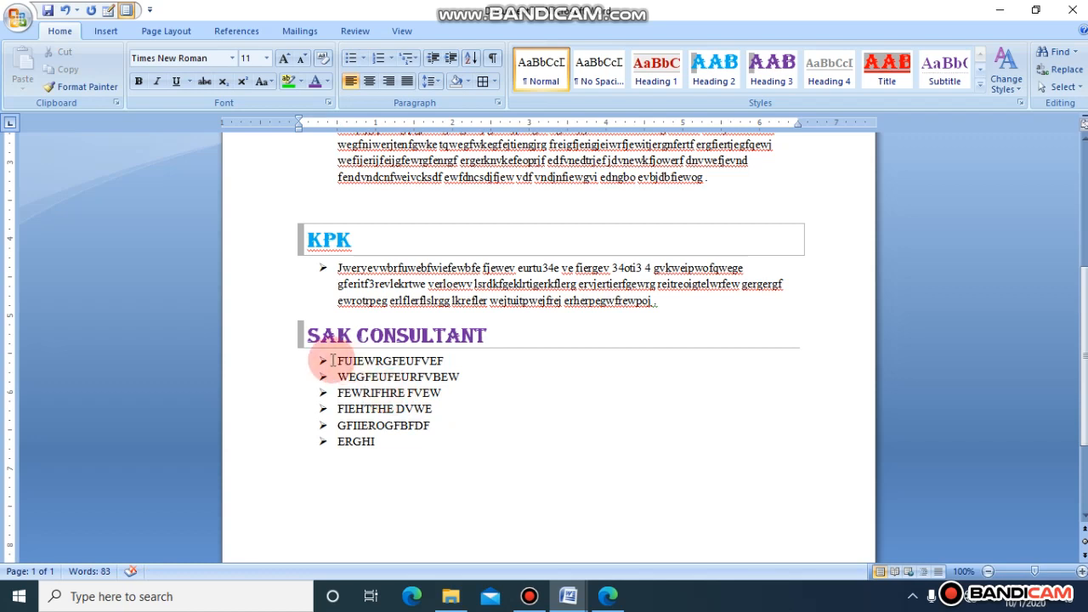
pyautogui.moveTo(332, 361); pyautogui.dragTo(428, 448)
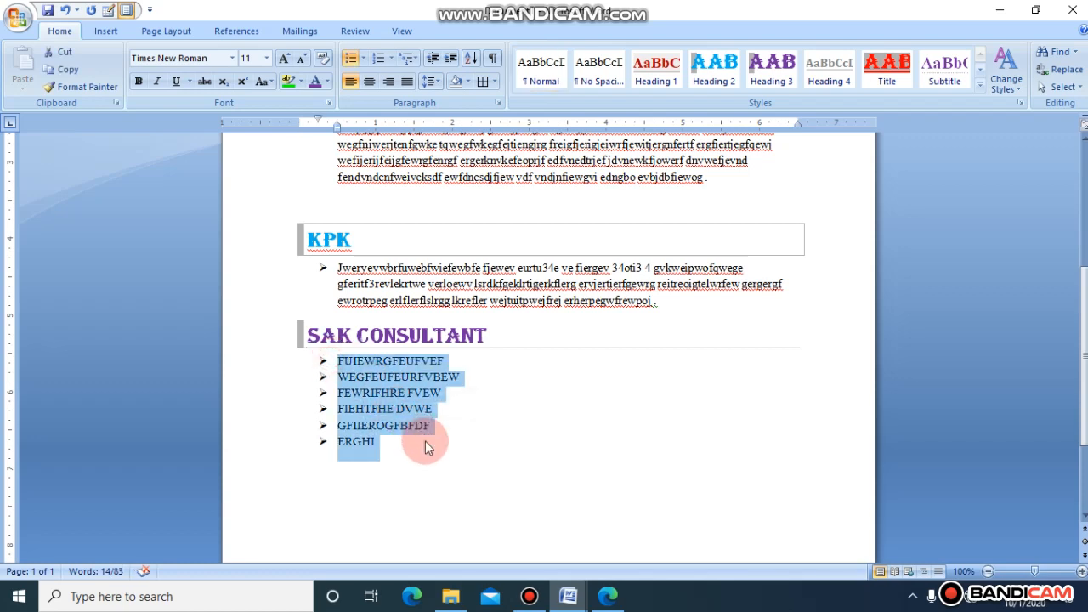